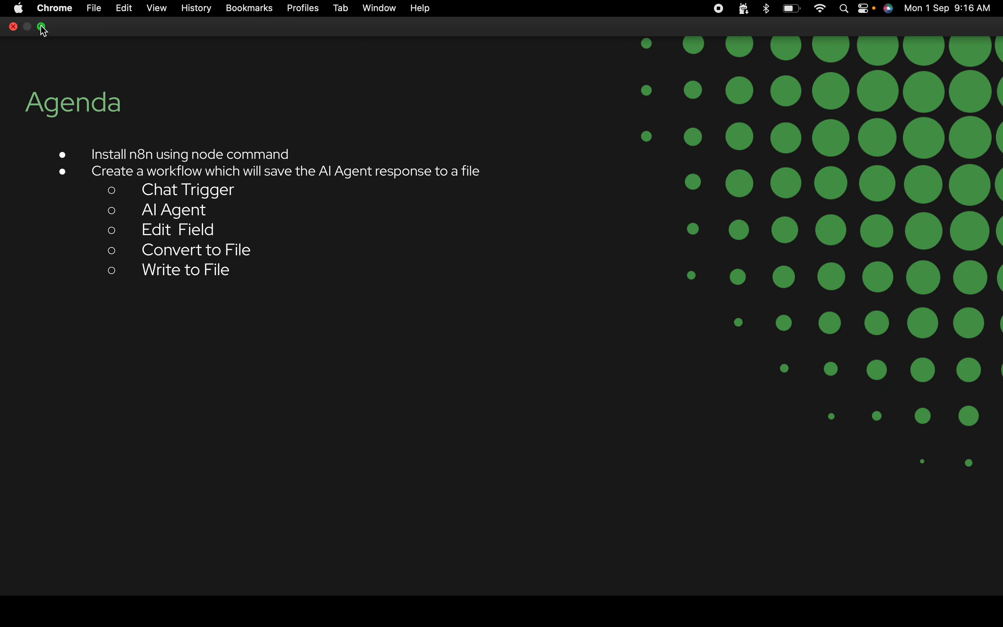
- Leave the slideshow and copy the npm install command from the n8n docs page "Run your node locally"
{"action": "left_click", "coordinate": [40, 26]}
{"action": "left_click", "coordinate": [766, 597]}
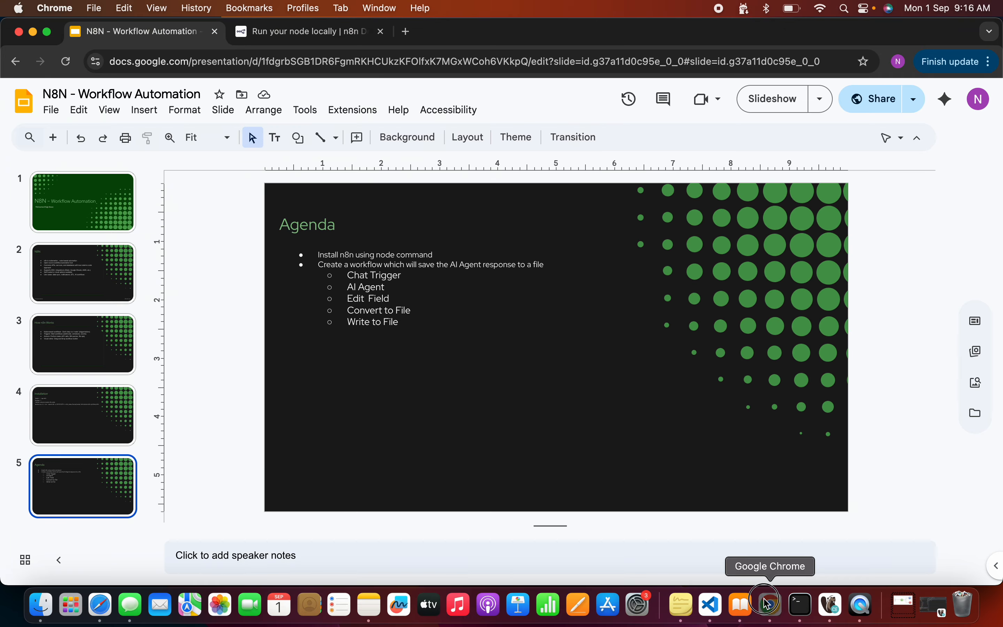
{"action": "left_click", "coordinate": [273, 31]}
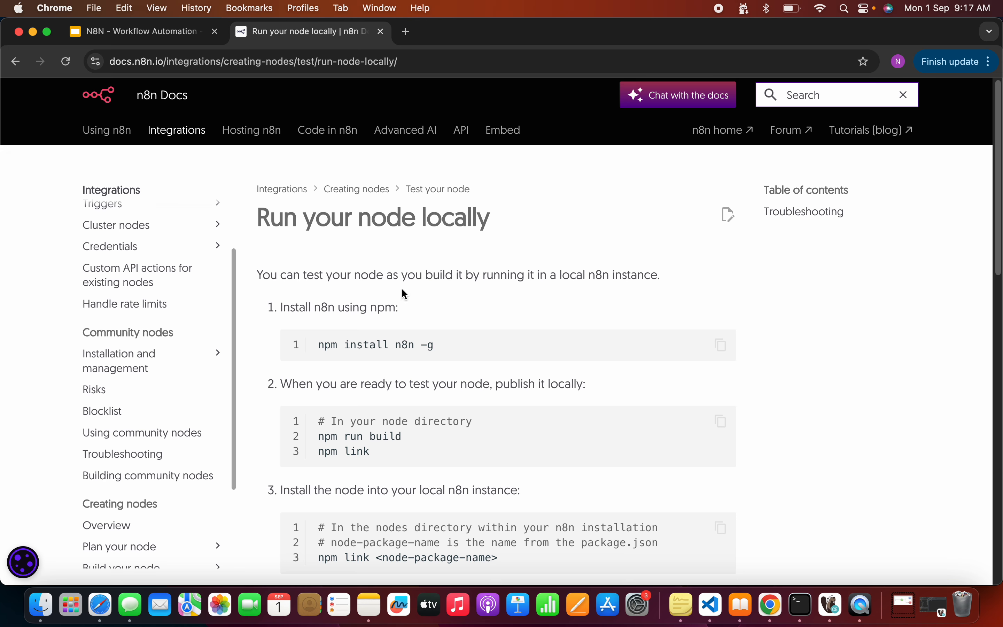
{"action": "left_click", "coordinate": [722, 344]}
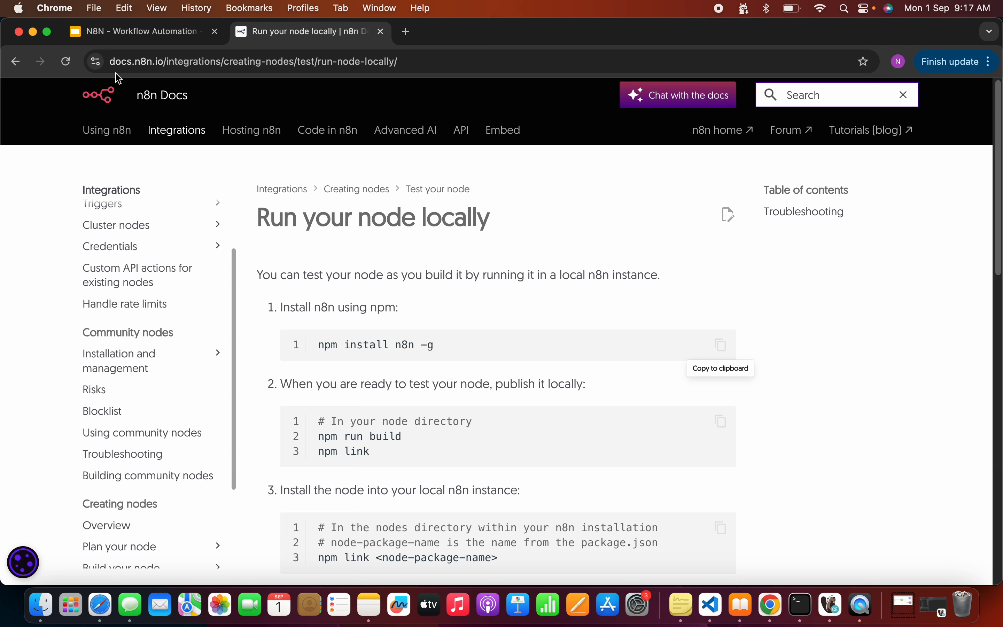
- Run the copied command npm install n8n -g in the Terminal window at the home directory
{"action": "left_click", "coordinate": [801, 606]}
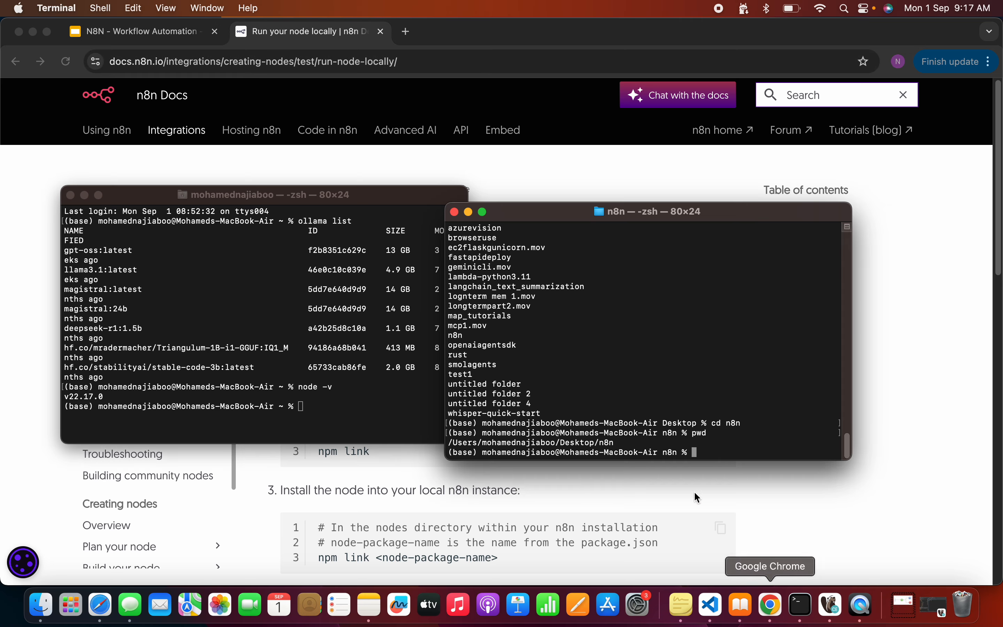
{"action": "left_click", "coordinate": [349, 405]}
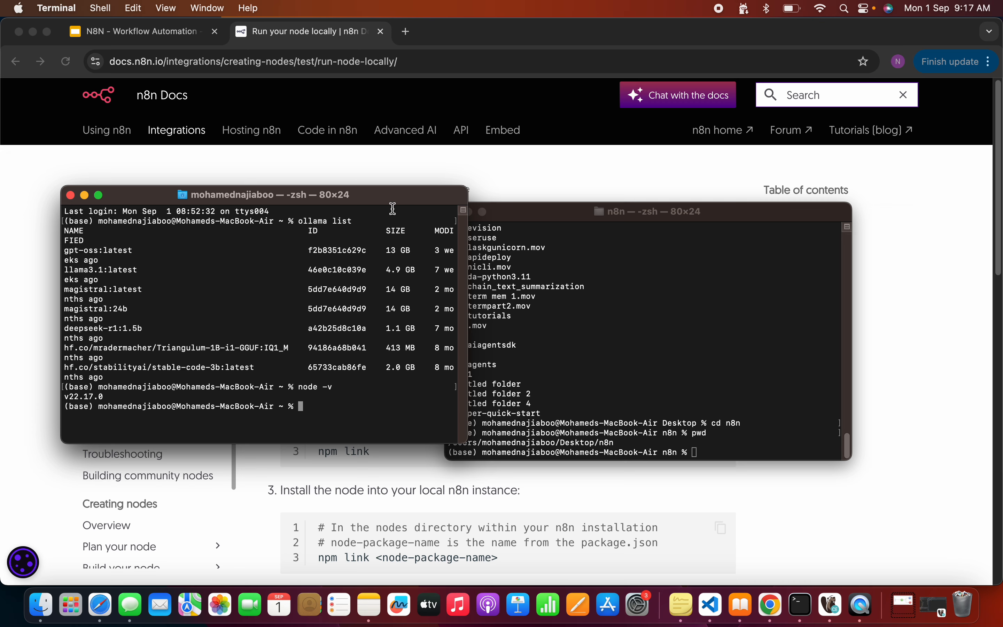
{"action": "right_click", "coordinate": [350, 404]}
{"action": "left_click", "coordinate": [382, 423]}
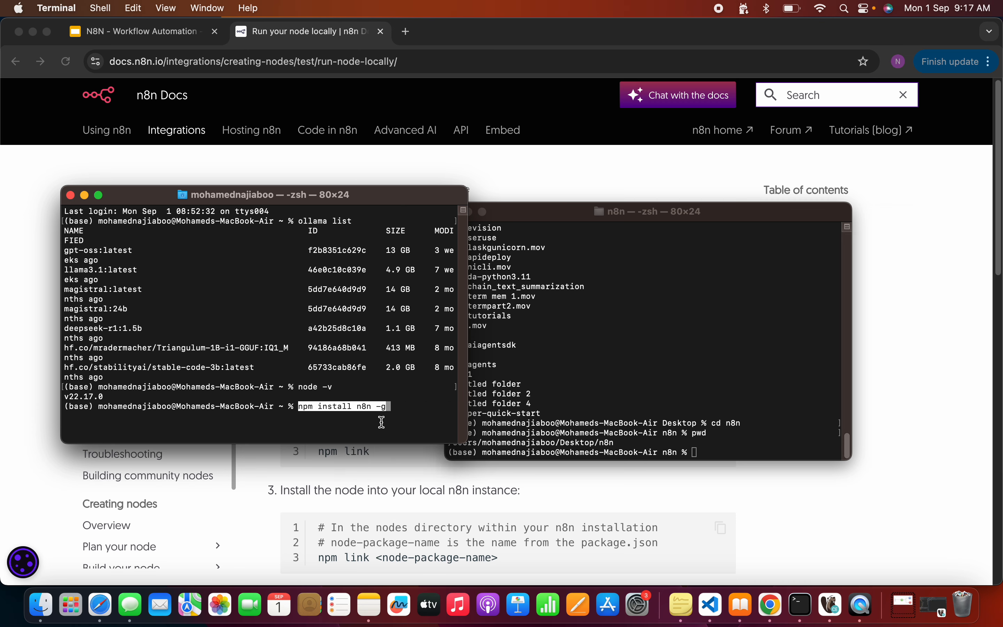
{"action": "key", "text": "Right"}
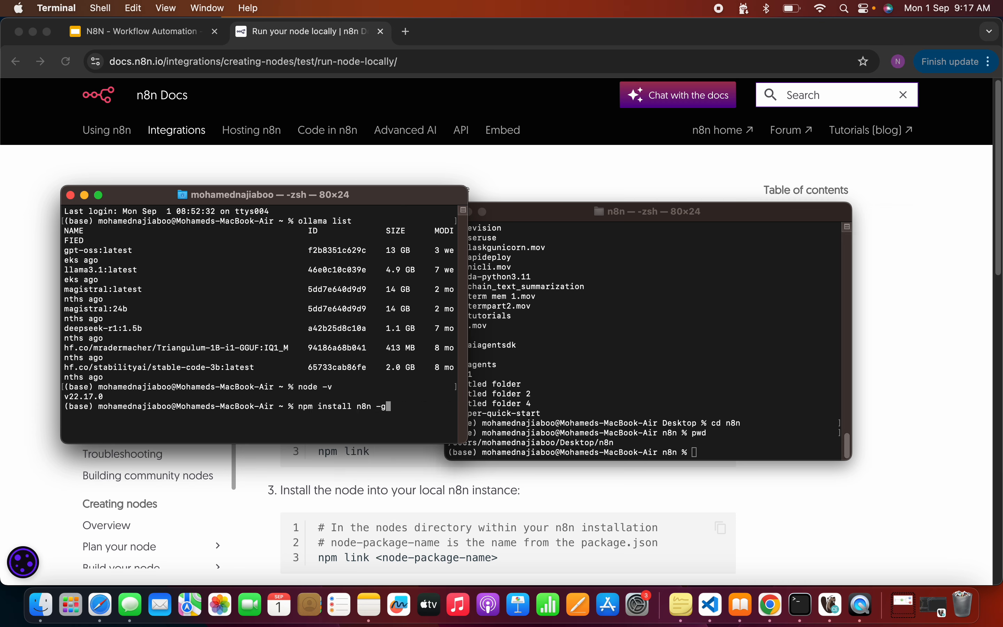
{"action": "key", "text": "Return"}
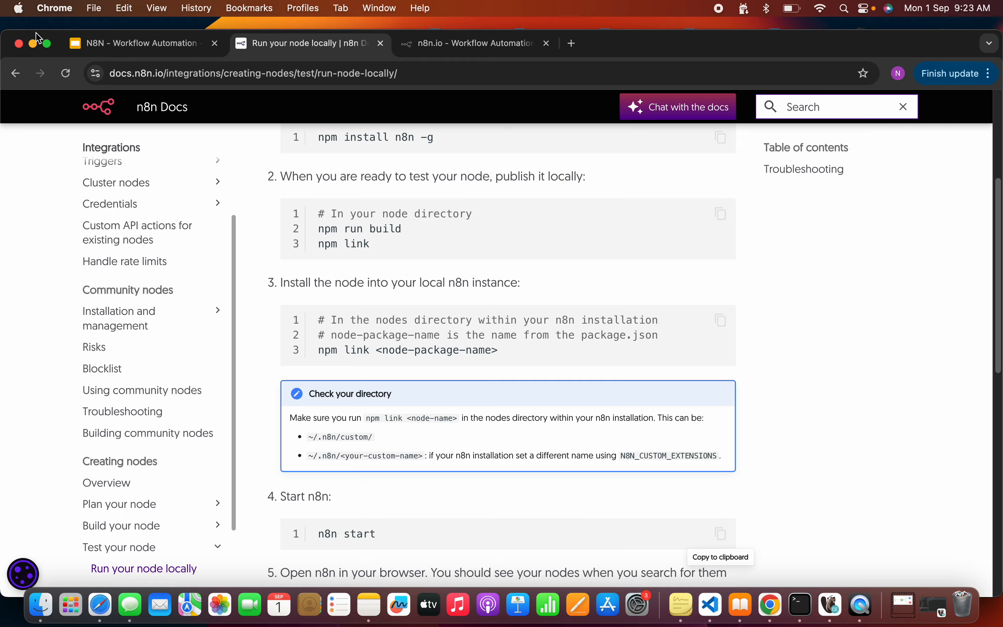
- Review the docs steps for running n8n locally and examine the n8n start output in Terminal for the editor address
{"action": "key", "text": "super+ctrl+f"}
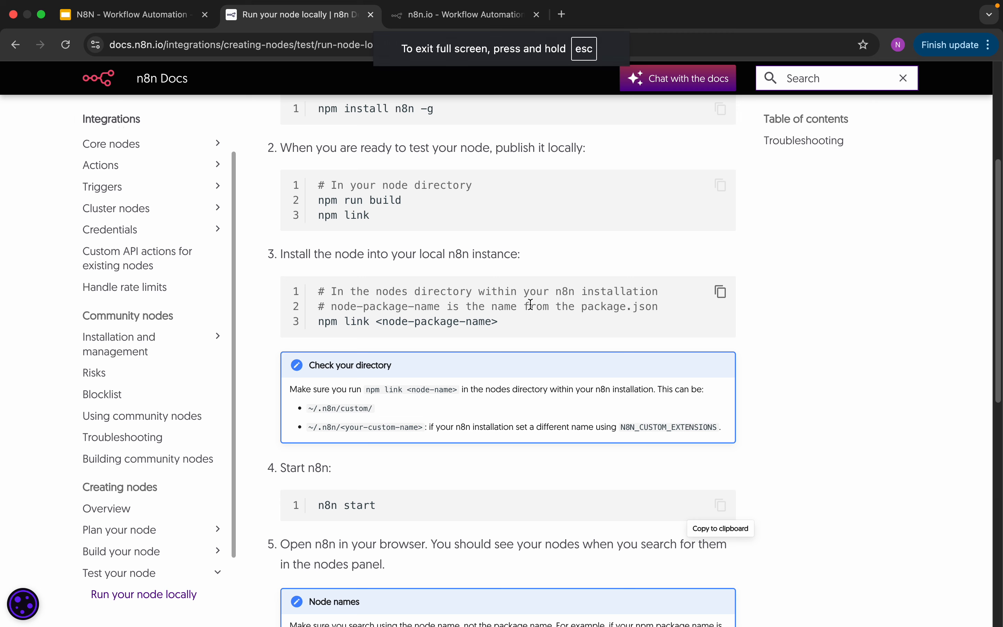
{"action": "scroll", "coordinate": [530, 305], "scroll_direction": "down", "scroll_amount": 2}
{"action": "scroll", "coordinate": [529, 304], "scroll_direction": "up", "scroll_amount": 3}
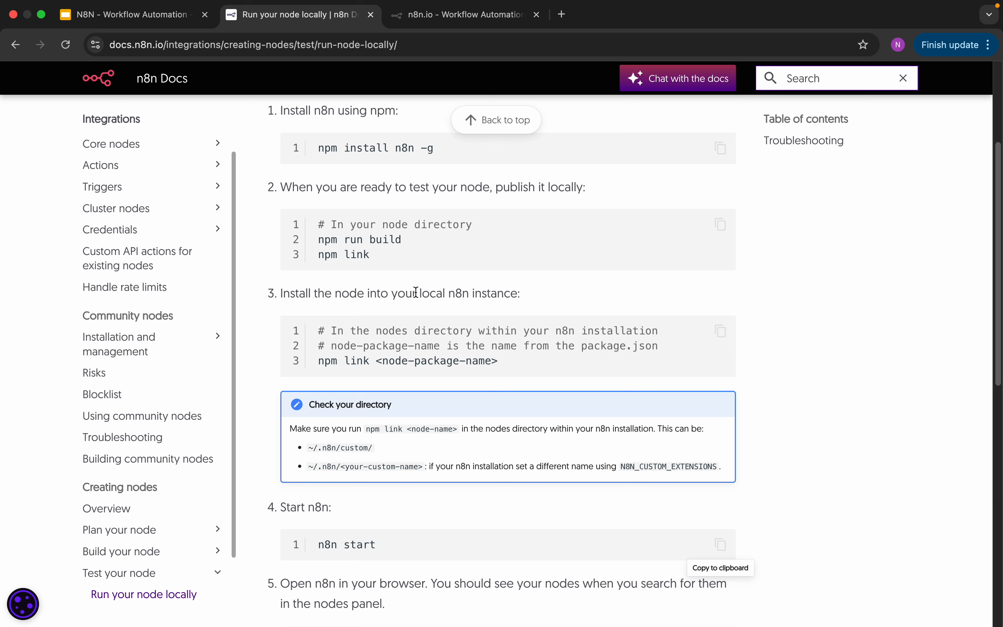
{"action": "scroll", "coordinate": [405, 324], "scroll_direction": "up", "scroll_amount": 5}
{"action": "scroll", "coordinate": [373, 414], "scroll_direction": "down", "scroll_amount": 6}
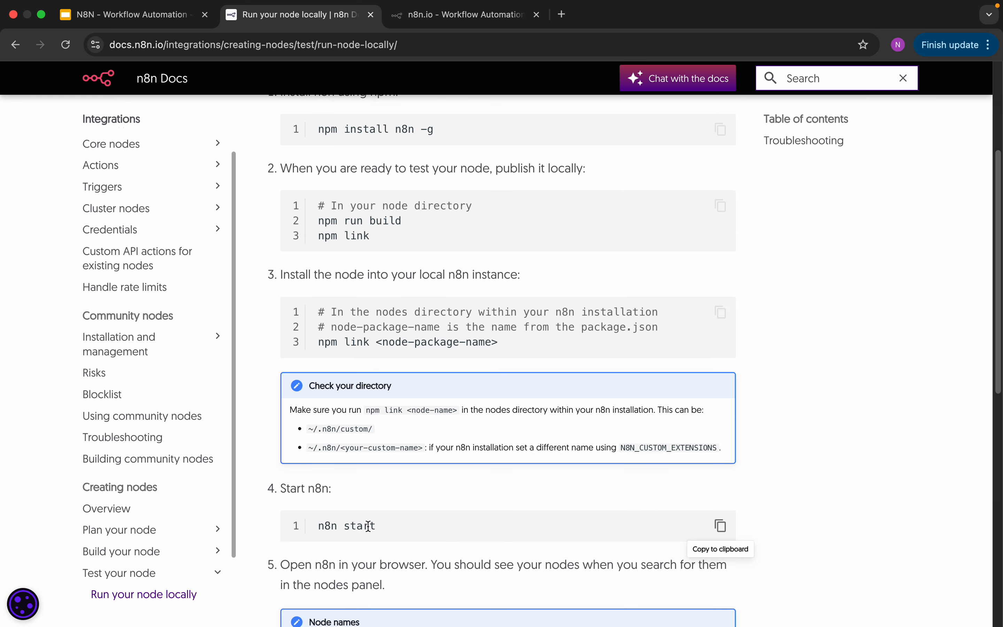
{"action": "left_click", "coordinate": [41, 15]}
{"action": "left_click", "coordinate": [801, 605]}
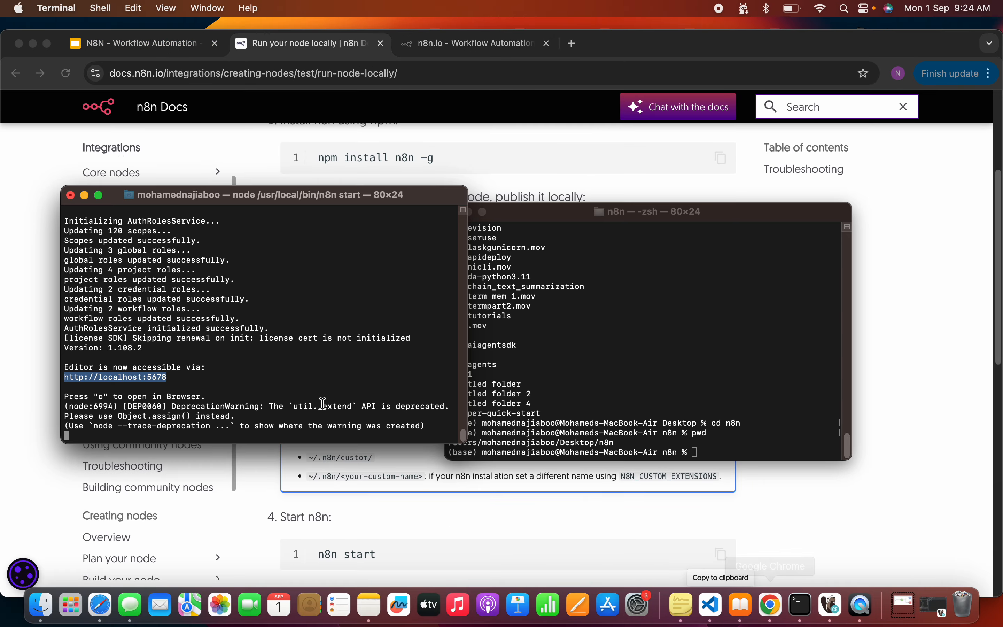
{"action": "scroll", "coordinate": [251, 365], "scroll_direction": "up", "scroll_amount": 3}
{"action": "scroll", "coordinate": [251, 367], "scroll_direction": "down", "scroll_amount": 3}
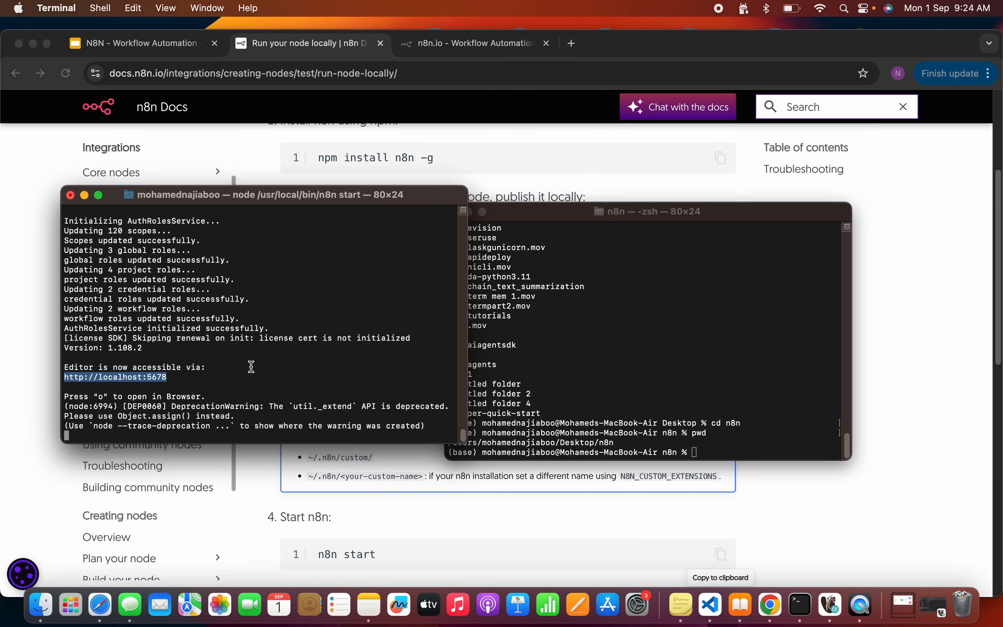
{"action": "left_click", "coordinate": [101, 385]}
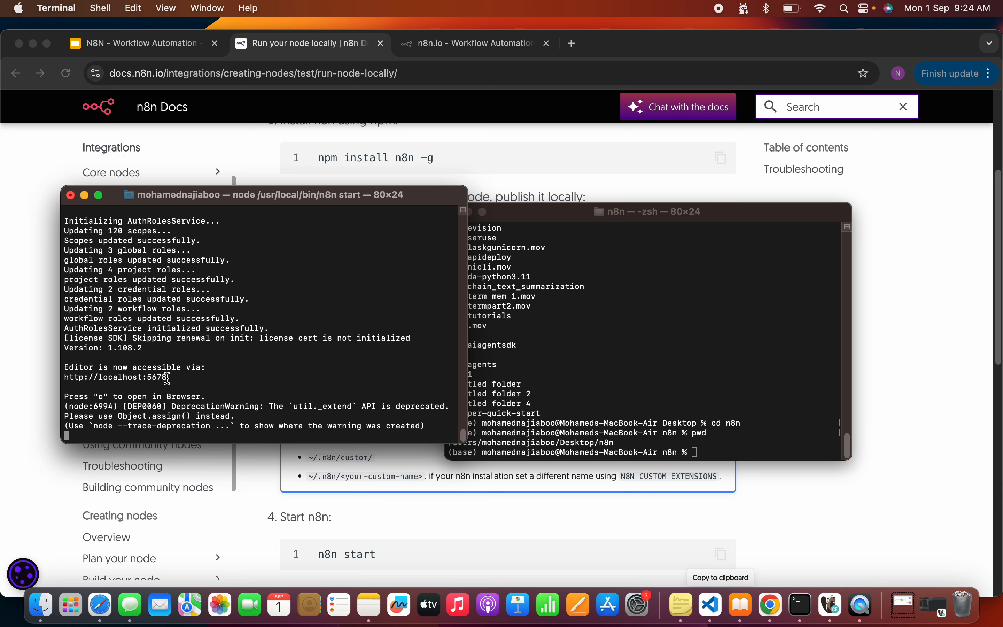
- Set up the owner account at localhost:5678/setup with the owner's email, first name, last name and account password
{"action": "left_click", "coordinate": [465, 44]}
{"action": "left_click", "coordinate": [46, 43]}
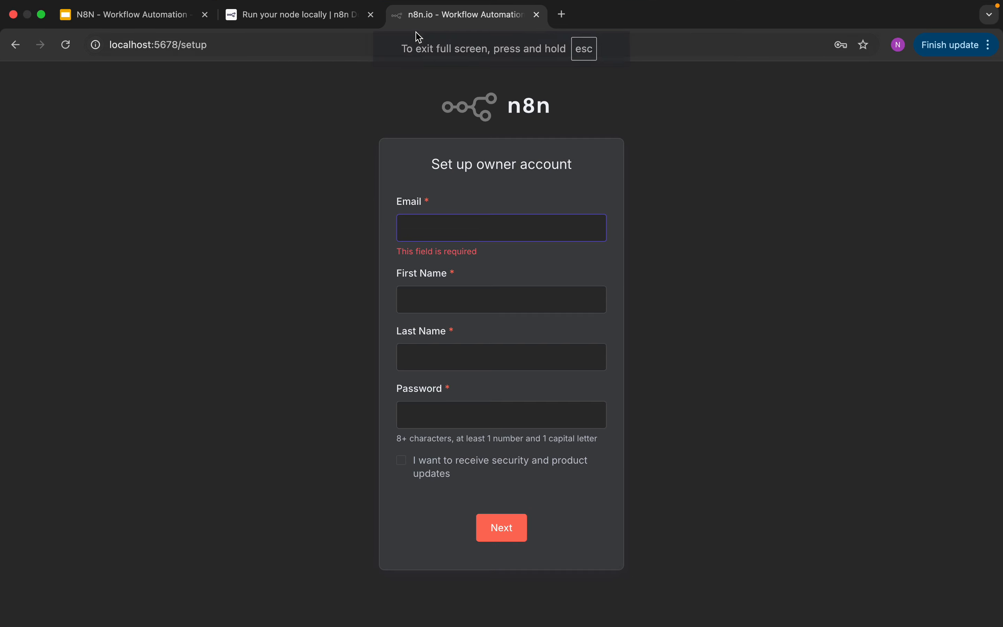
{"action": "left_click", "coordinate": [211, 112]}
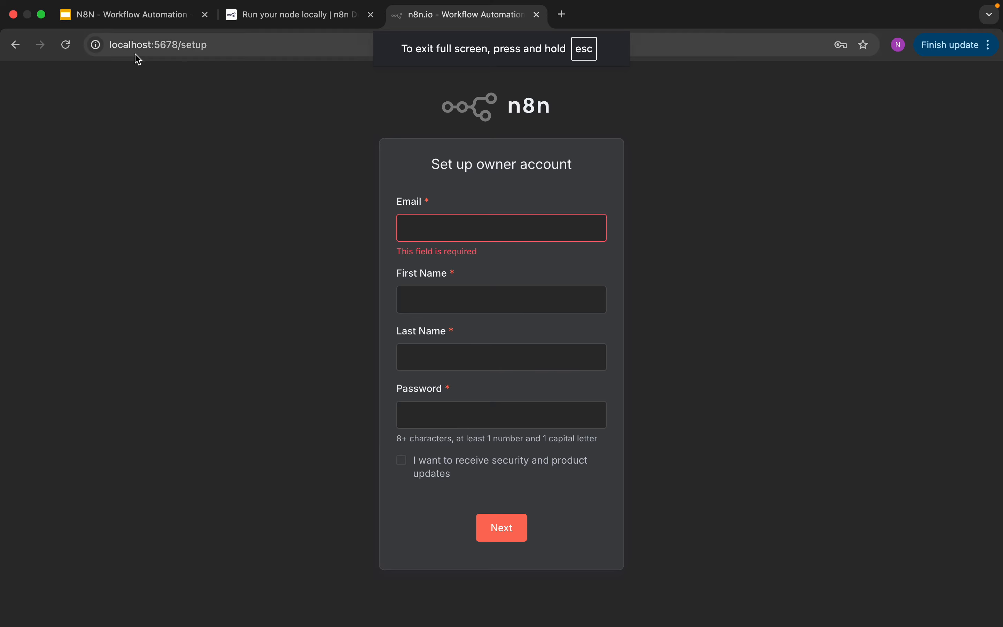
{"action": "left_click", "coordinate": [502, 231]}
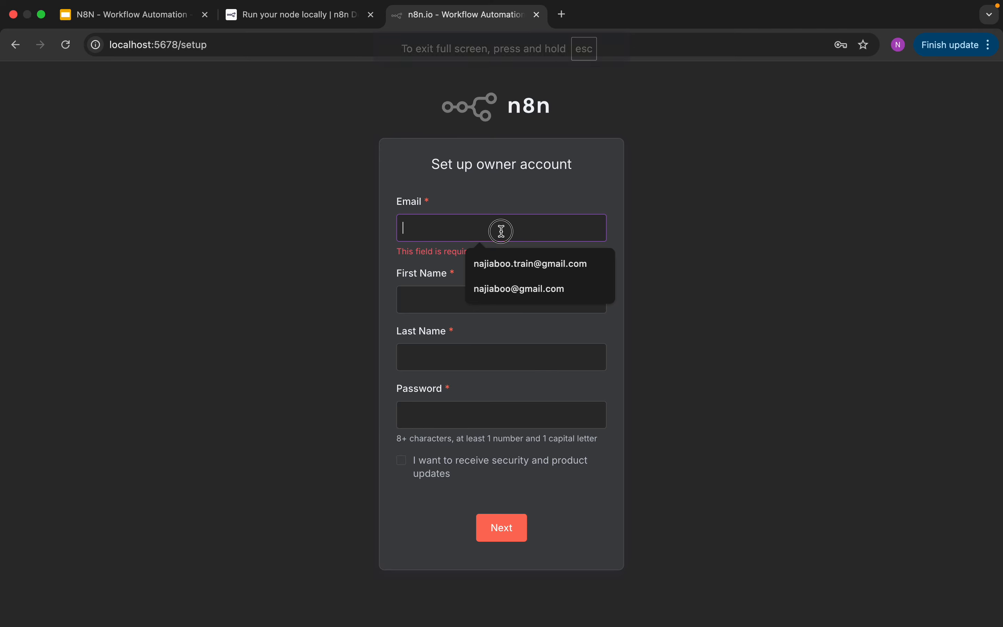
{"action": "left_click", "coordinate": [512, 263]}
{"action": "left_click", "coordinate": [496, 279]}
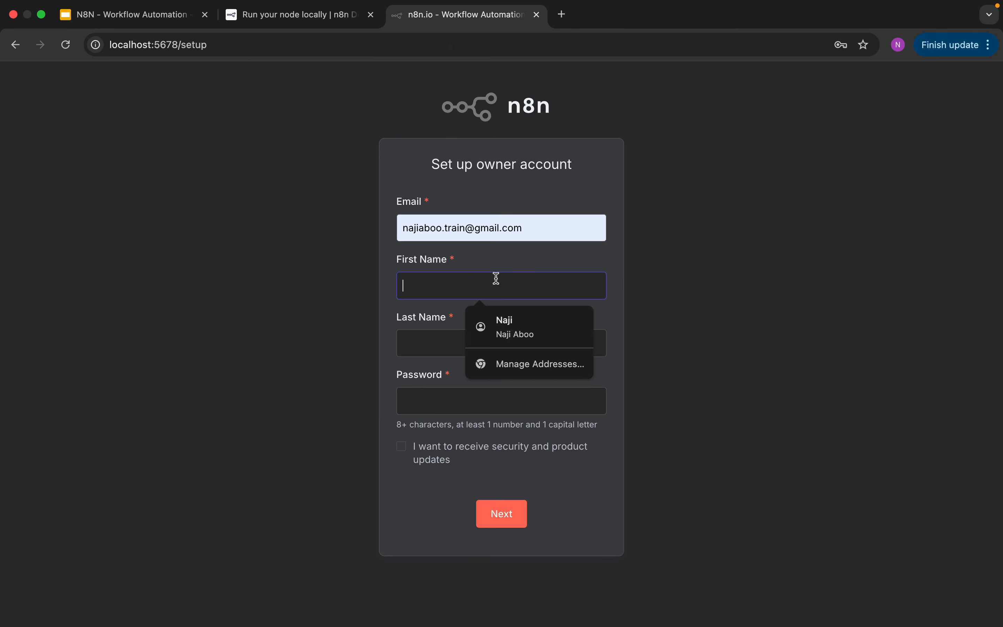
{"action": "left_click", "coordinate": [512, 321]}
{"action": "left_click", "coordinate": [482, 393]}
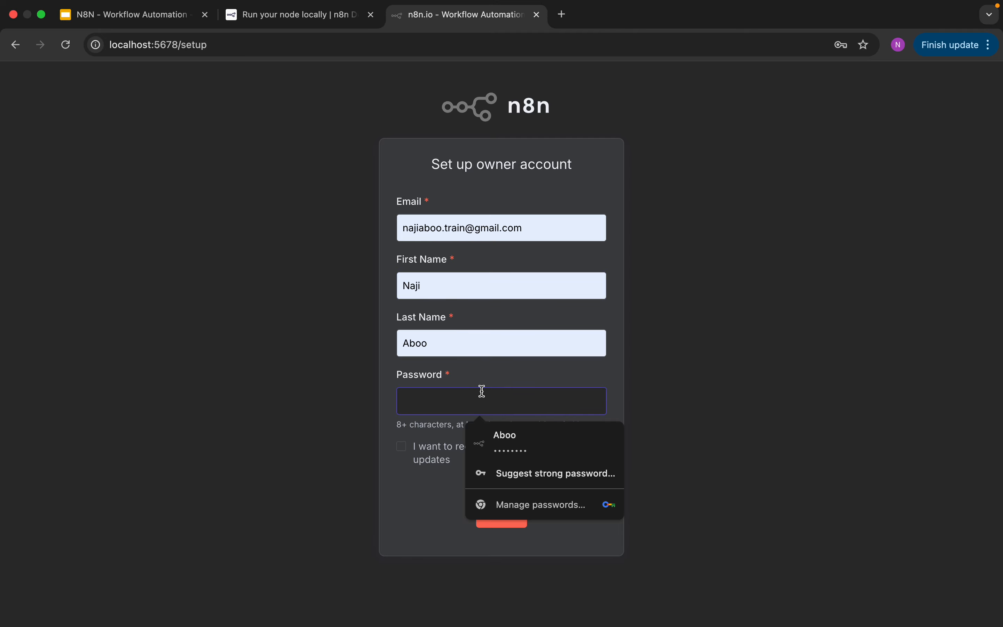
{"action": "type", "text": "***"}
{"action": "left_click", "coordinate": [502, 510]}
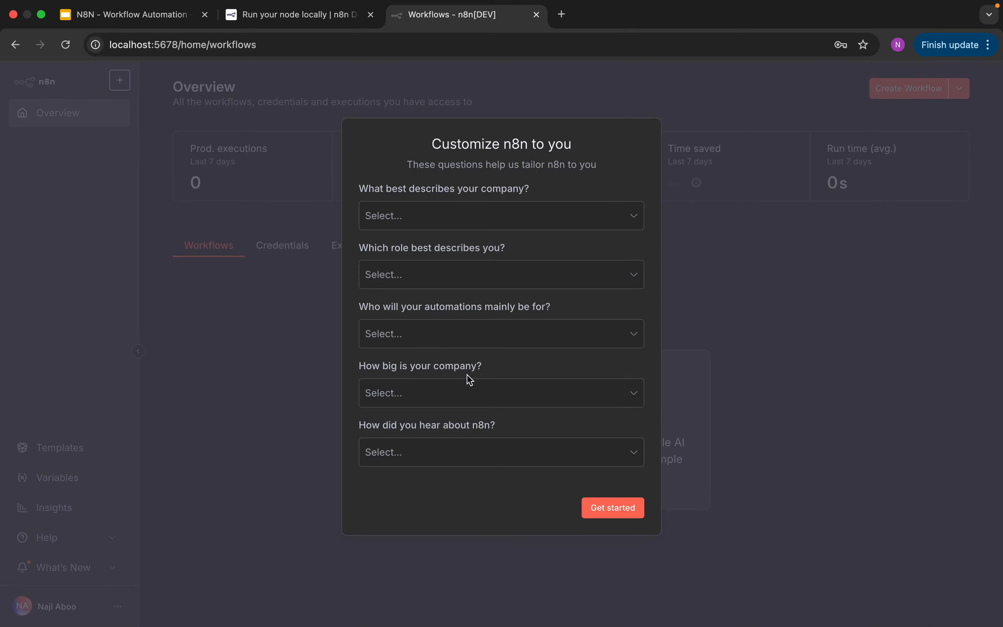
- Finish onboarding with the survey left blank and a free license key requested, and start a workflow from scratch
{"action": "left_click", "coordinate": [614, 509]}
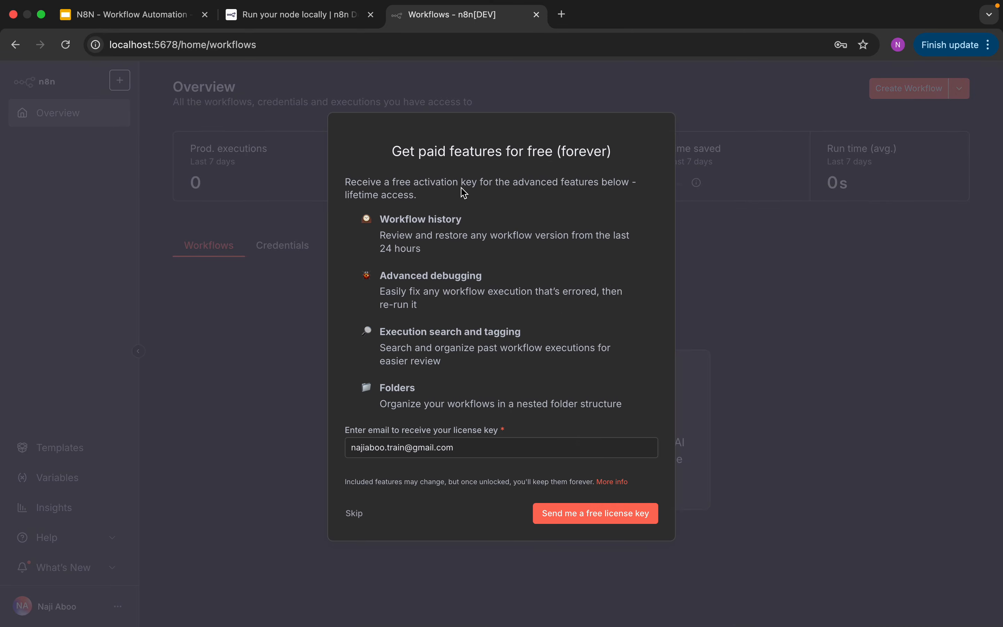
{"action": "left_click", "coordinate": [598, 518]}
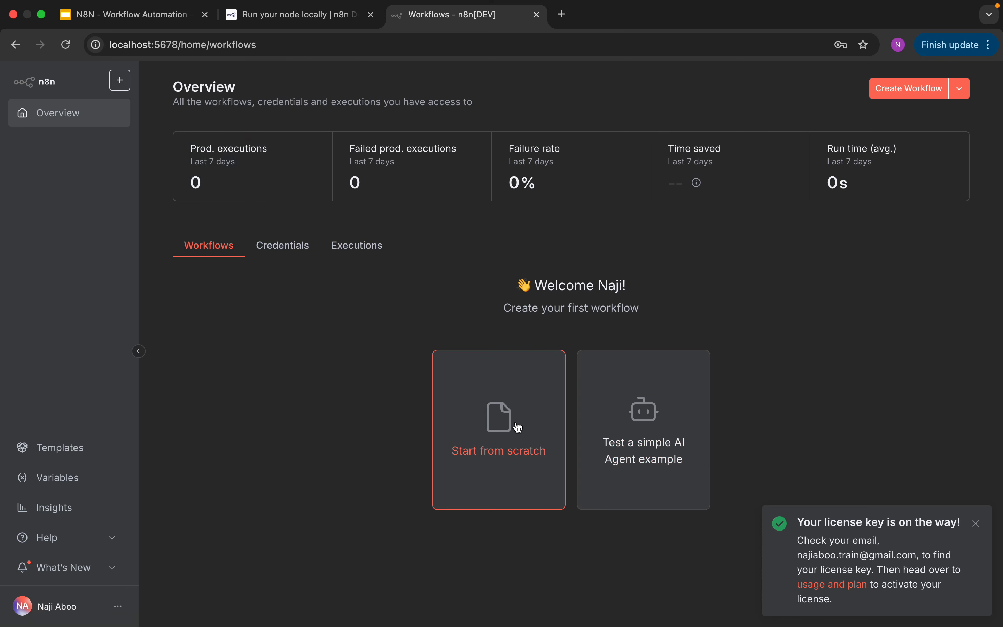
{"action": "left_click", "coordinate": [502, 397]}
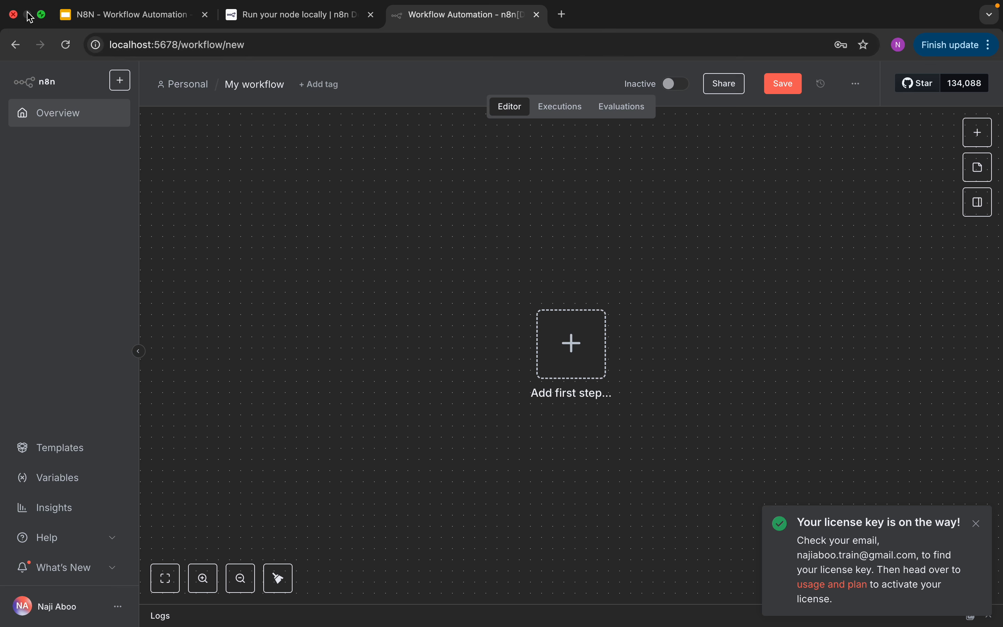
- List the locally installed Ollama models by running ollama list in the Terminal window in the n8n folder
{"action": "left_click", "coordinate": [41, 14]}
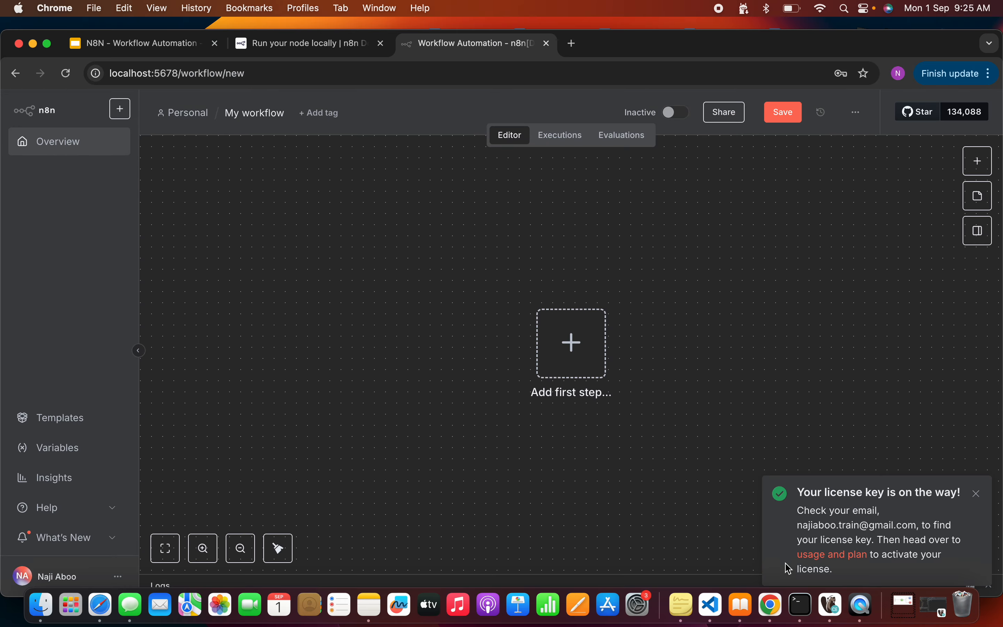
{"action": "left_click", "coordinate": [801, 606]}
{"action": "left_click", "coordinate": [579, 413]}
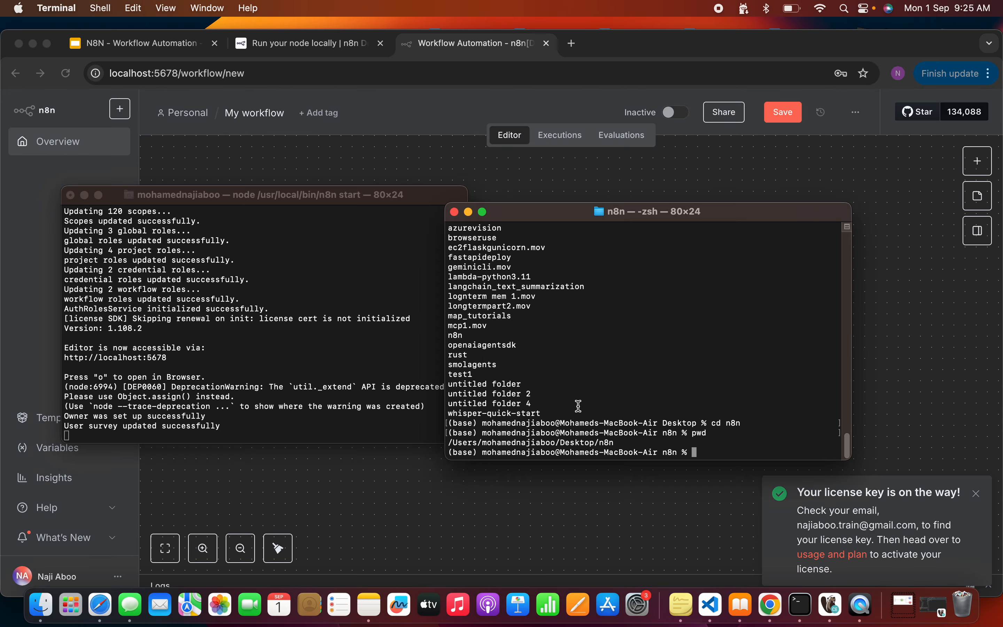
{"action": "scroll", "coordinate": [655, 444], "scroll_direction": "up", "scroll_amount": 5}
{"action": "scroll", "coordinate": [645, 441], "scroll_direction": "down", "scroll_amount": 5}
{"action": "type", "text": "ollama list"}
{"action": "key", "text": "Return"}
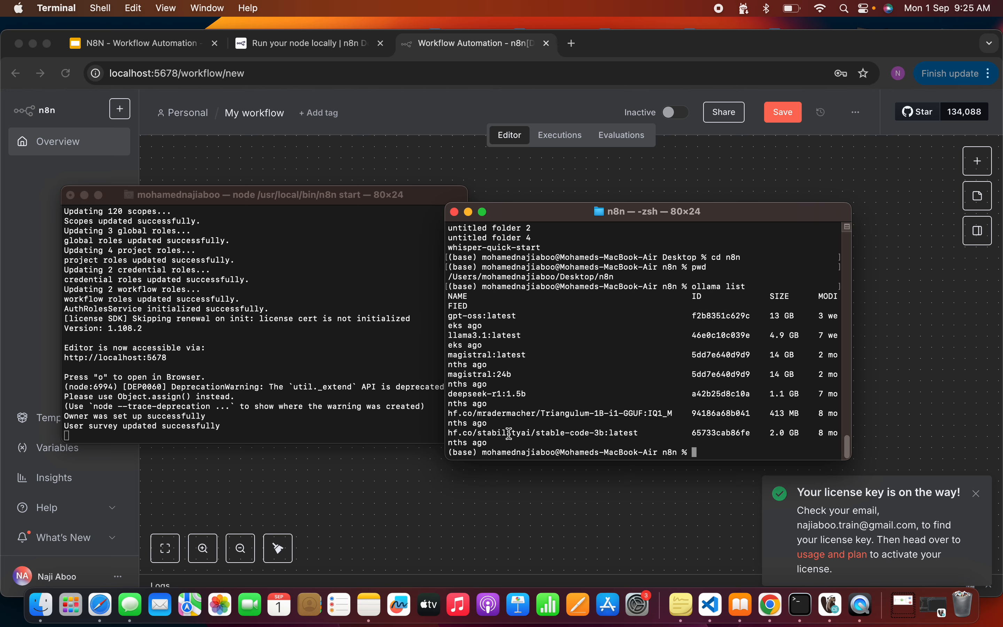
- Return to the browser, add a Chat Trigger as the workflow's first step and open its test chat
{"action": "left_click", "coordinate": [47, 43]}
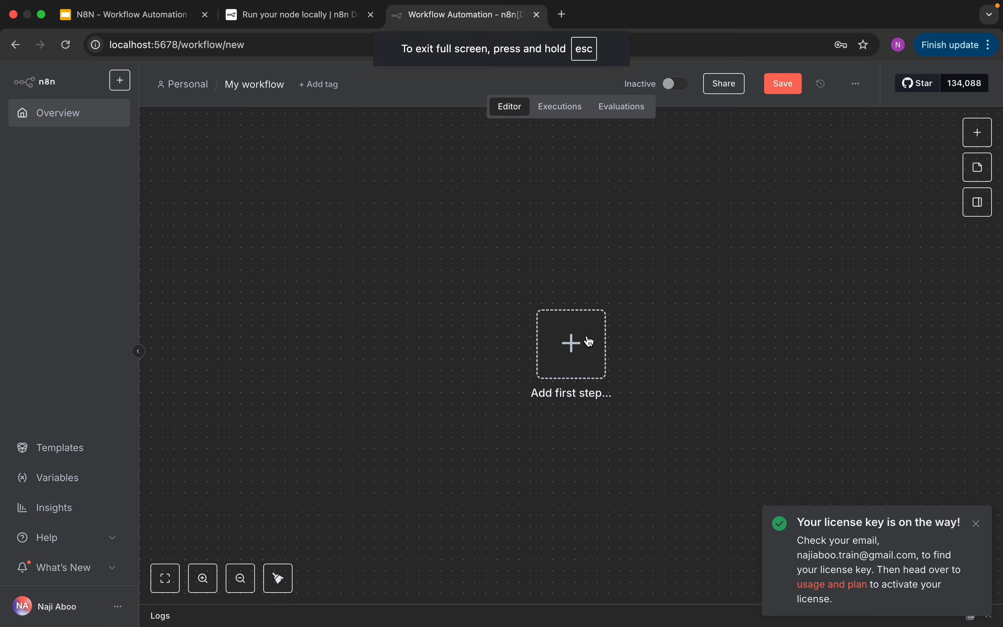
{"action": "left_click", "coordinate": [579, 351]}
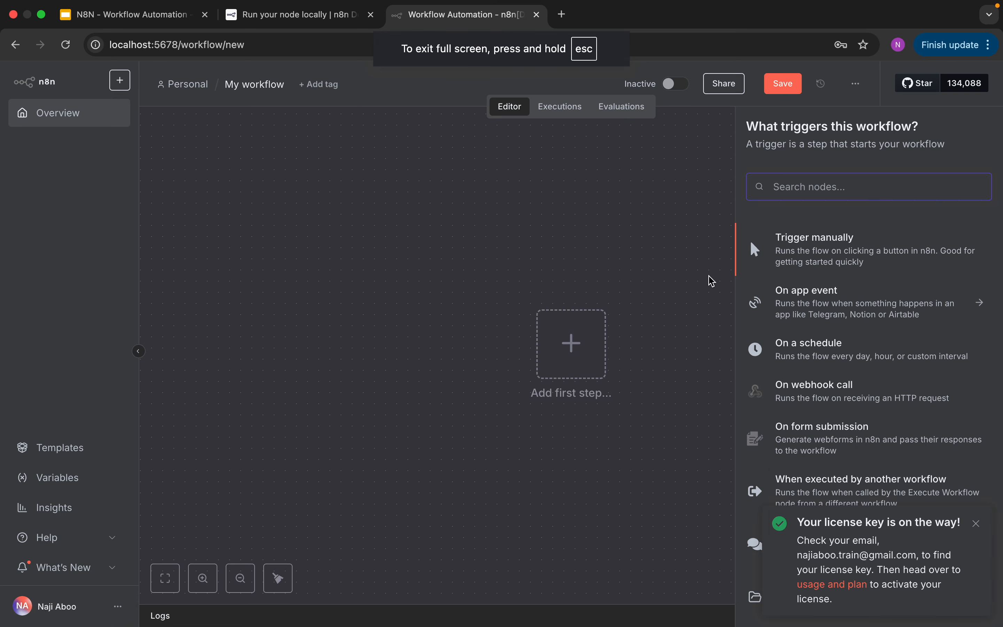
{"action": "type", "text": "chat"}
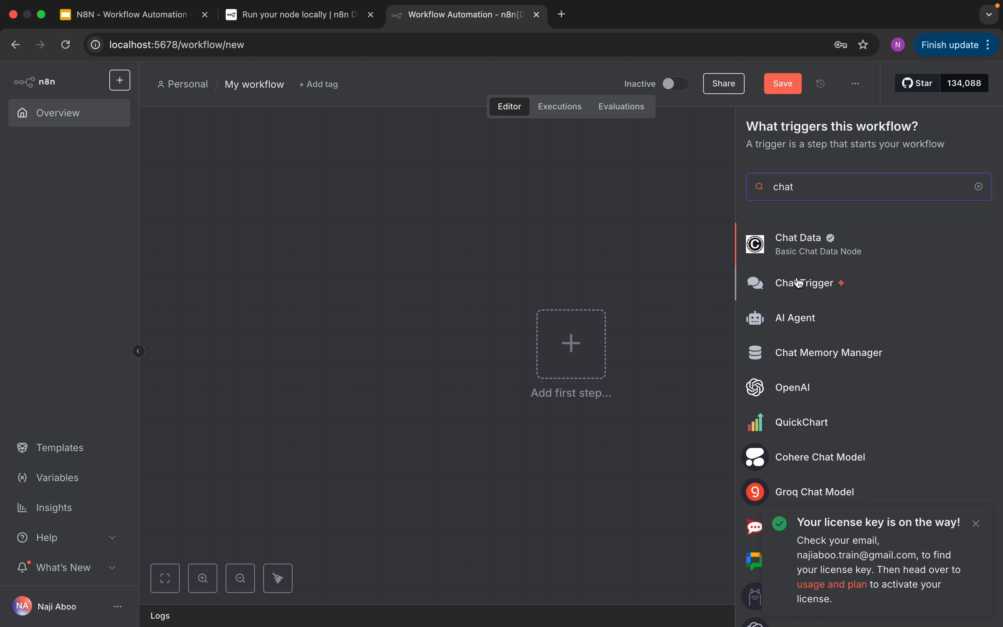
{"action": "left_click", "coordinate": [798, 283]}
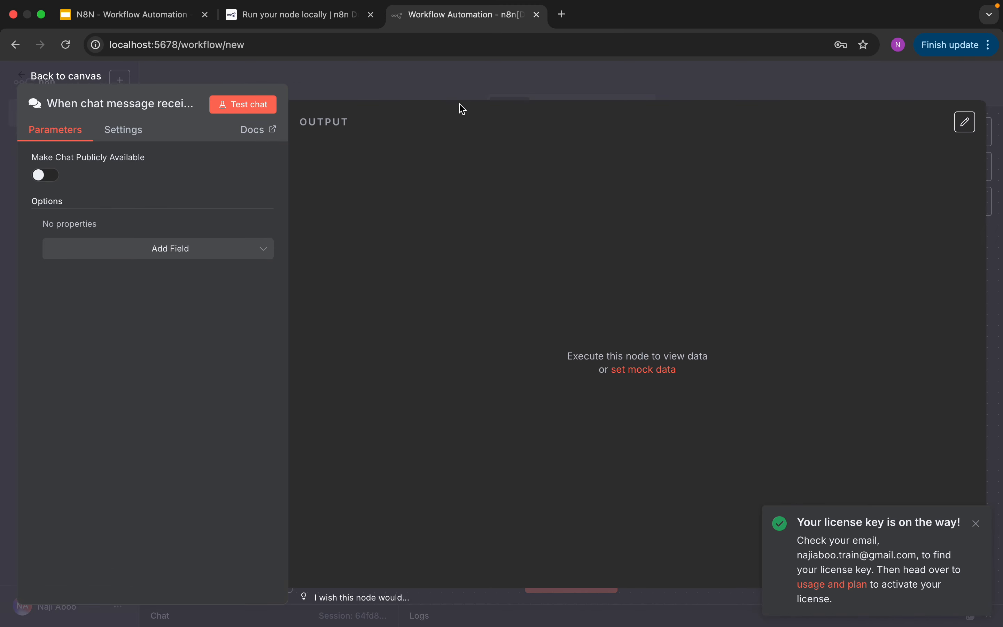
{"action": "left_click", "coordinate": [244, 107]}
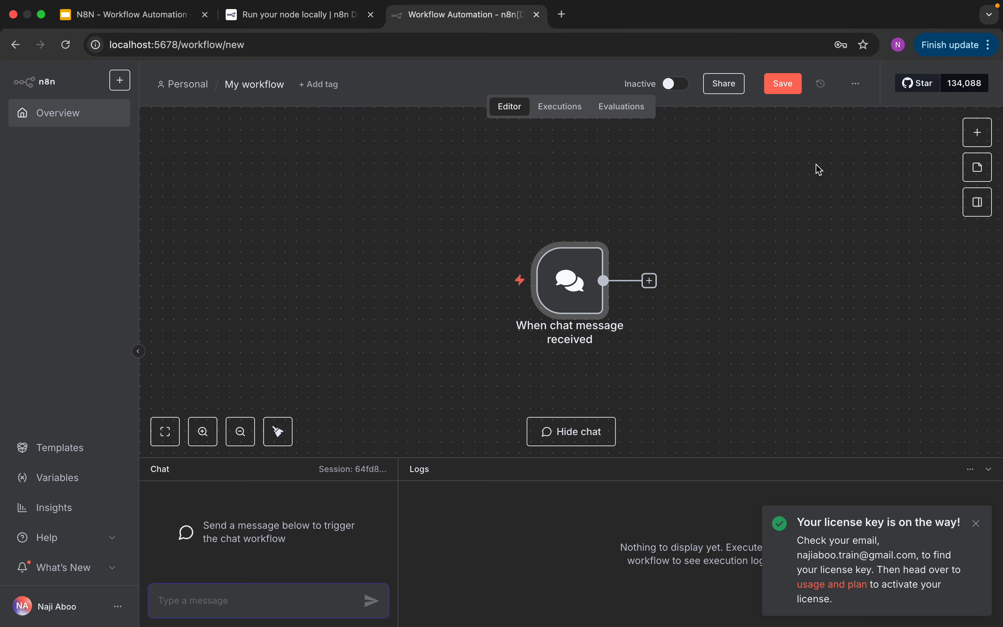
- Move the chat trigger node up and to the left on the canvas and save the workflow
{"action": "left_click_drag", "start_coordinate": [573, 281], "coordinate": [489, 250]}
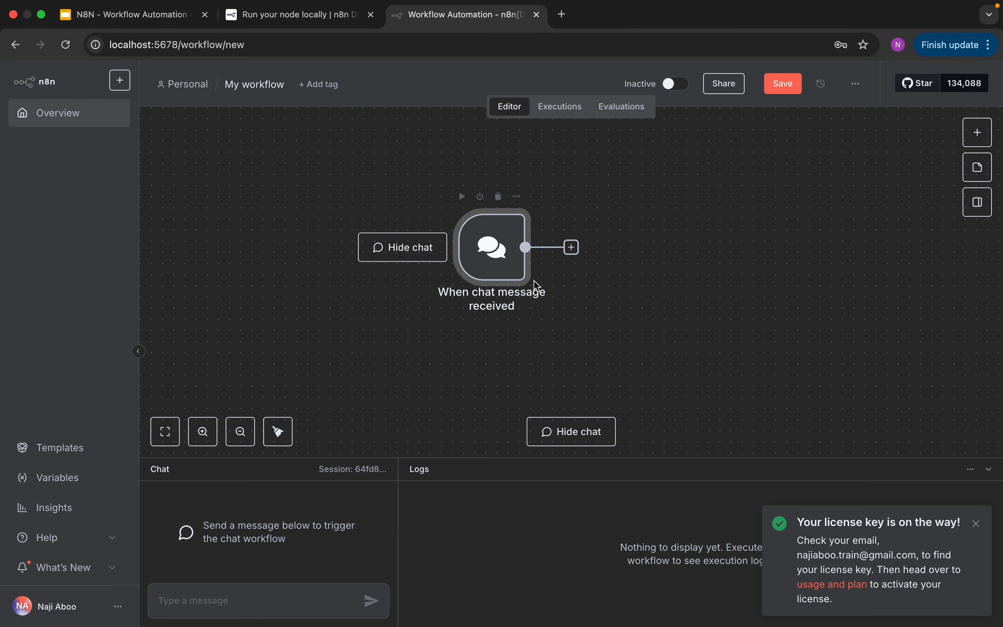
{"action": "mouse_move", "coordinate": [460, 216]}
{"action": "key", "text": "super+s"}
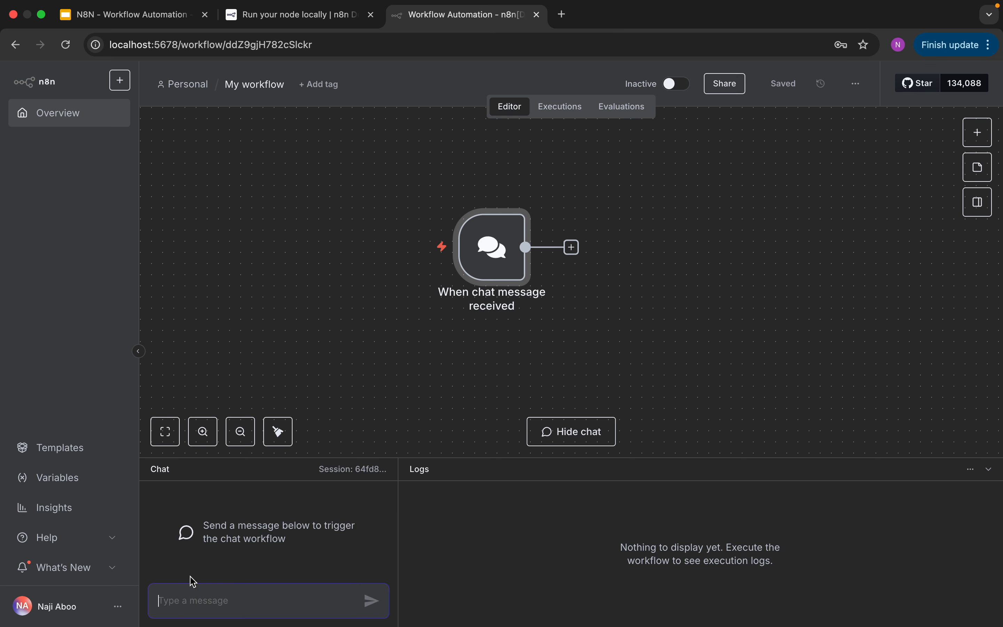
- Test the chat trigger with the message "hi" and shift its node further left on the canvas
{"action": "type", "text": "hi"}
{"action": "key", "text": "Return"}
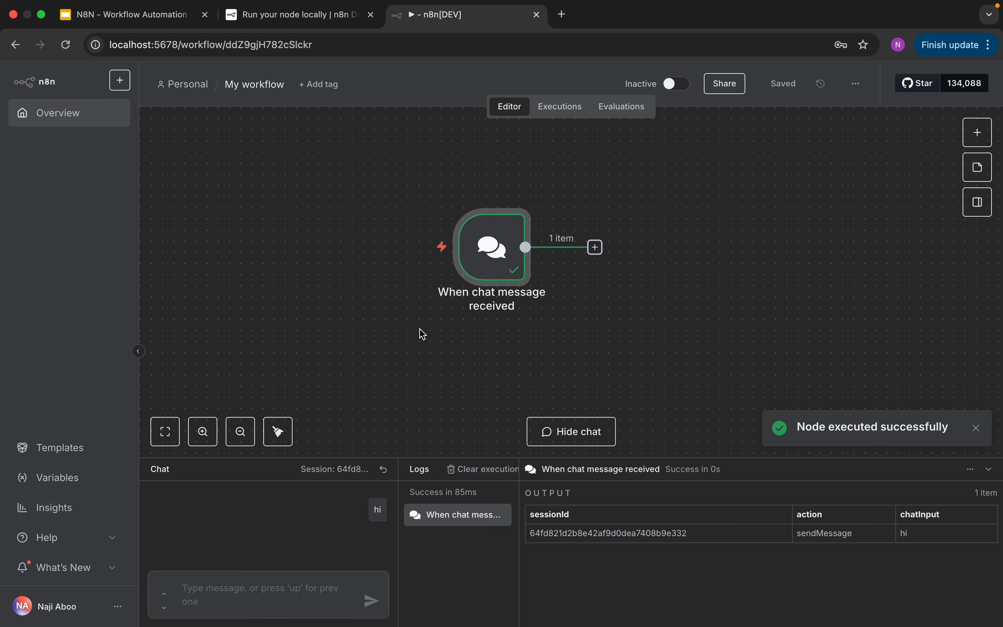
{"action": "left_click_drag", "start_coordinate": [491, 244], "coordinate": [395, 229]}
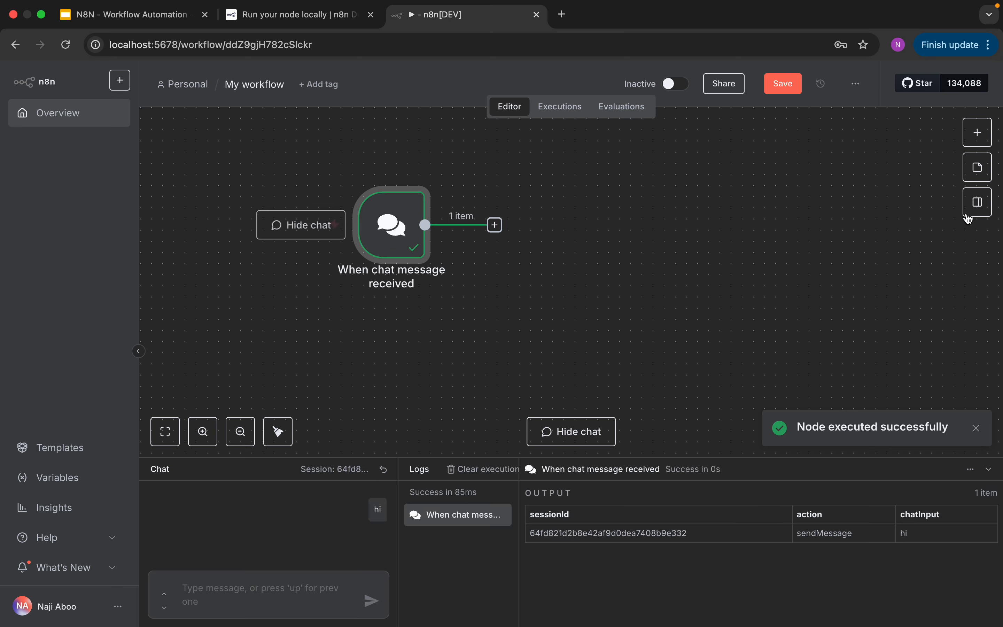
- Add an AI Agent node after the chat trigger and return to the canvas with its default parameters
{"action": "left_click", "coordinate": [978, 132]}
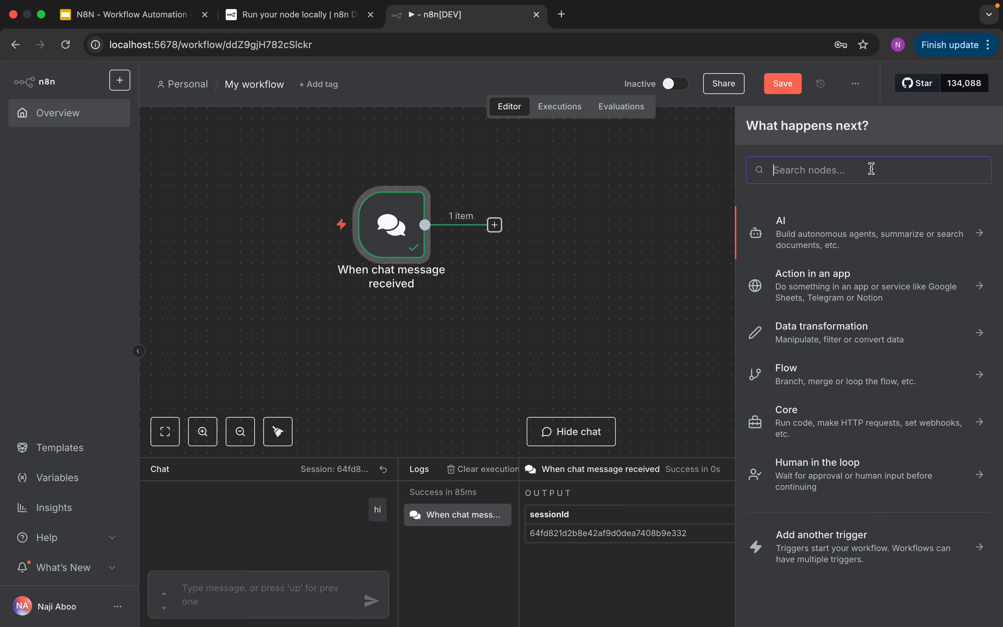
{"action": "type", "text": "ai"}
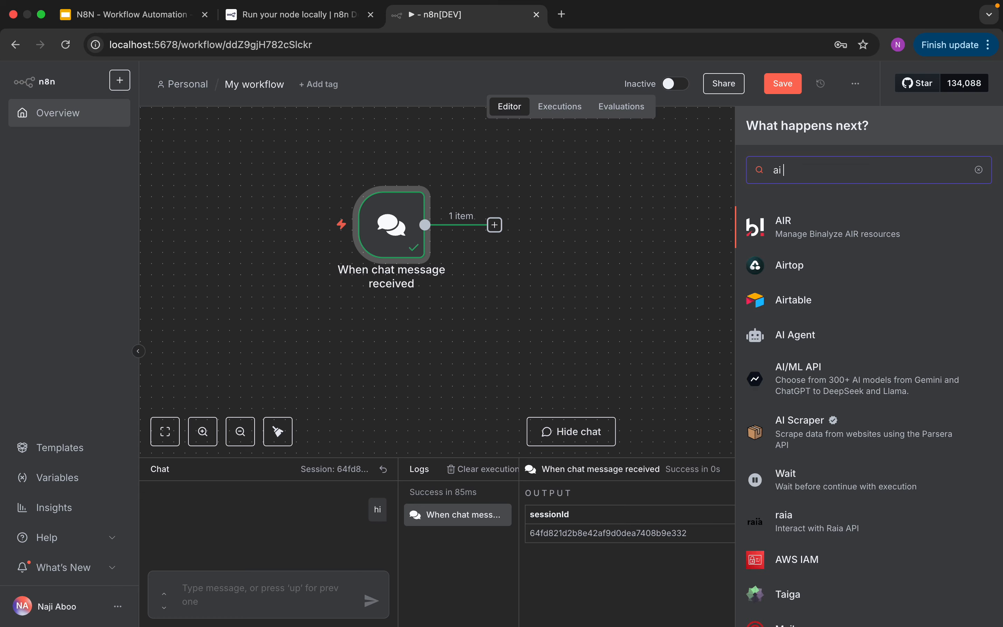
{"action": "type", "text": " ag"}
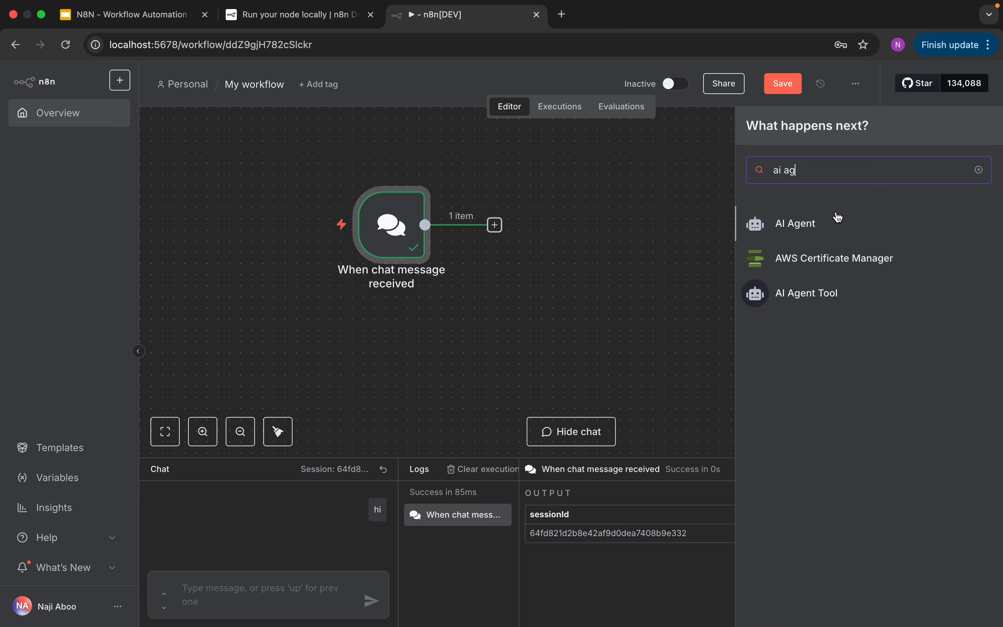
{"action": "left_click", "coordinate": [819, 220]}
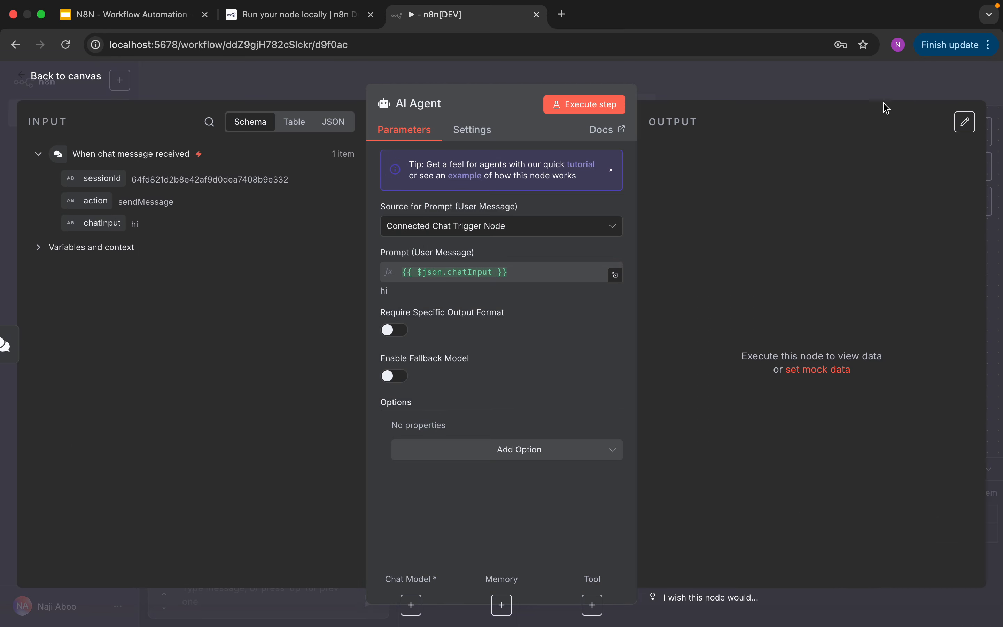
{"action": "left_click", "coordinate": [85, 79]}
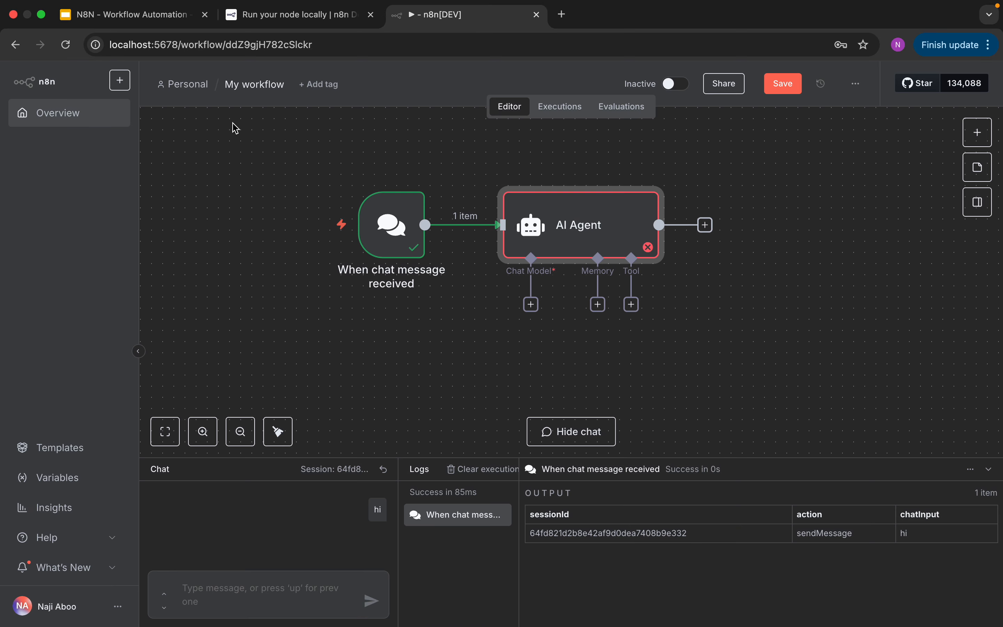
- Move the chat trigger node further left and shift the AI Agent node slightly up and to the left
{"action": "left_click_drag", "start_coordinate": [391, 232], "coordinate": [344, 231]}
{"action": "left_click", "coordinate": [346, 225]}
{"action": "left_click", "coordinate": [350, 207]}
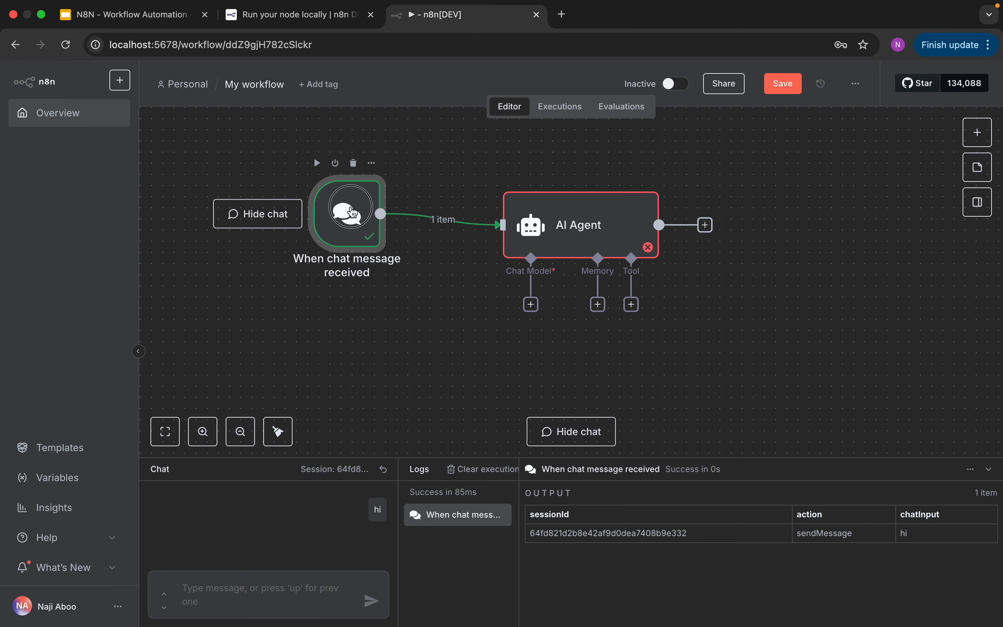
{"action": "left_click_drag", "start_coordinate": [353, 211], "coordinate": [353, 222]}
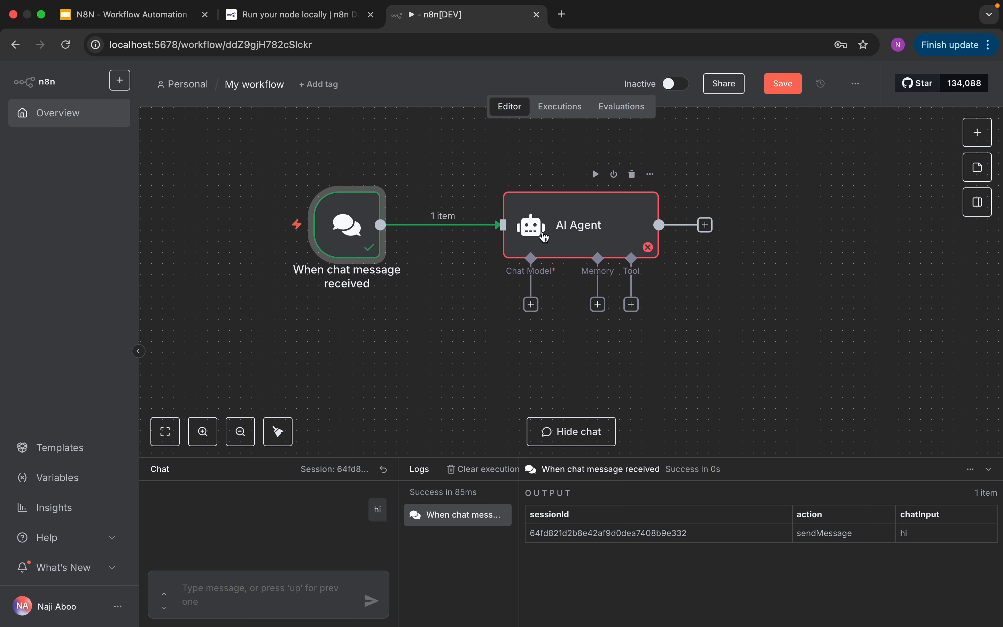
{"action": "left_click_drag", "start_coordinate": [545, 237], "coordinate": [533, 226]}
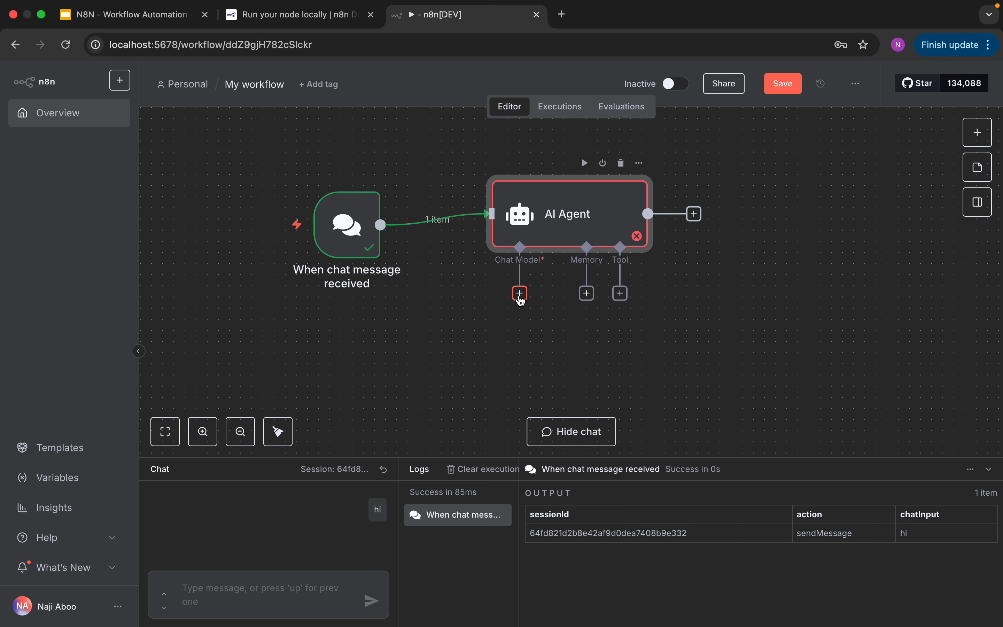
- Attach an Ollama Chat Model to the AI Agent's Chat Model connection
{"action": "left_click", "coordinate": [521, 294]}
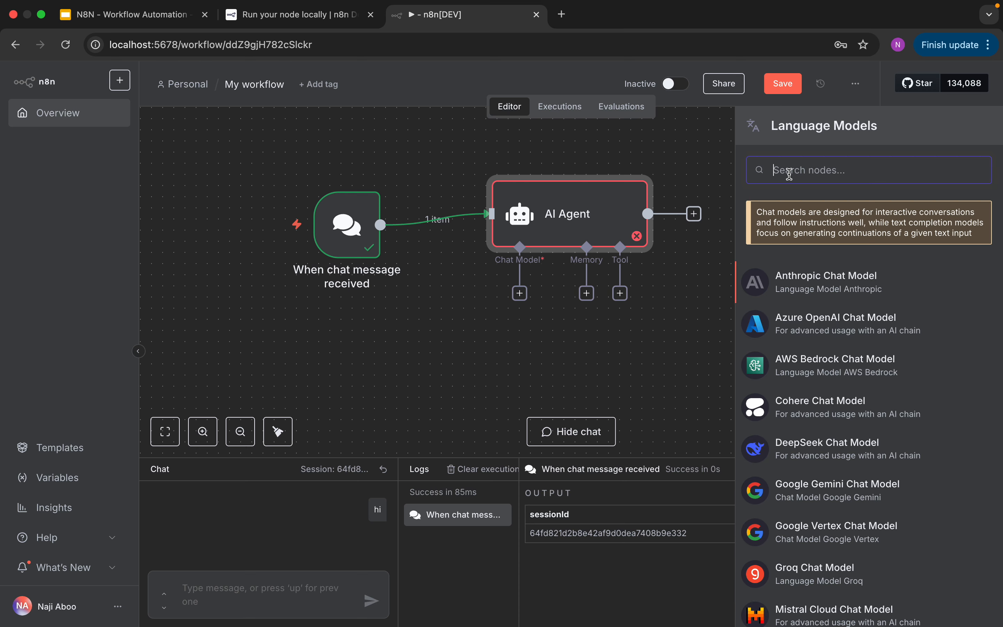
{"action": "type", "text": "olla"}
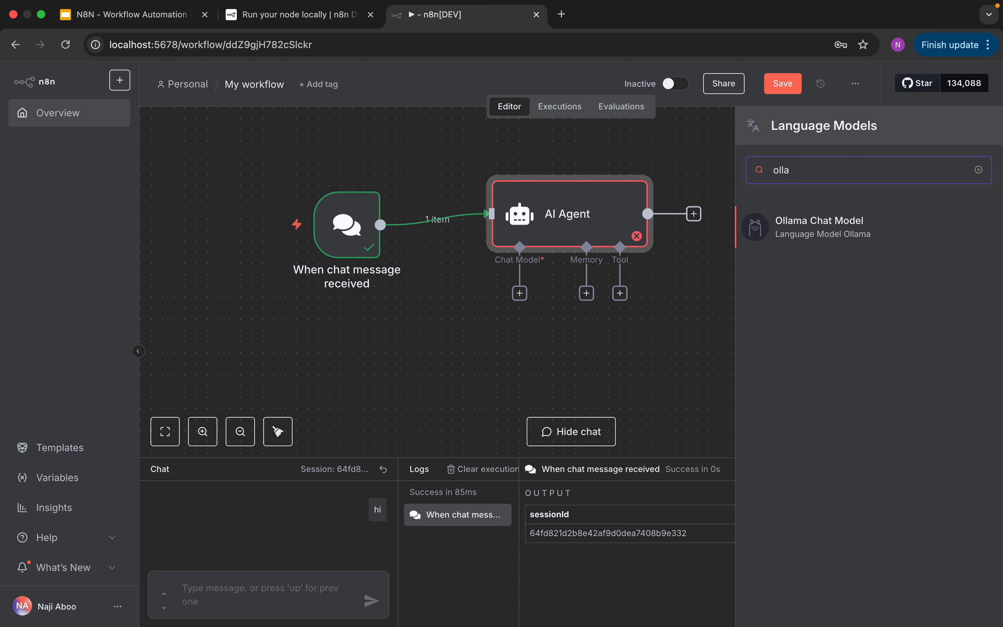
{"action": "key", "text": "BackSpace"}
{"action": "key", "text": "BackSpace"}
{"action": "key", "text": "BackSpace"}
{"action": "type", "text": "pen"}
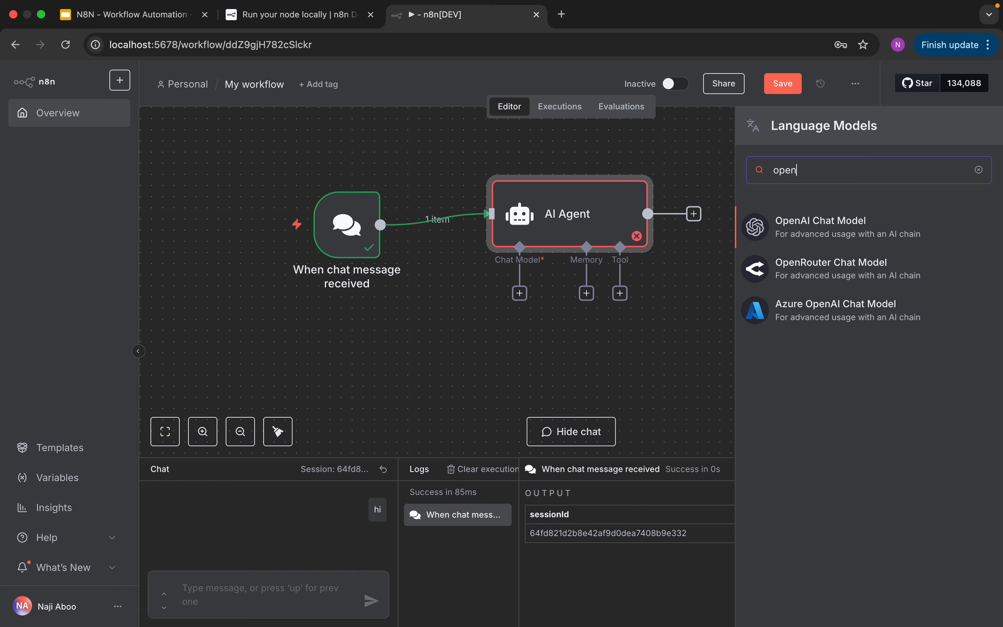
{"action": "key", "text": "BackSpace"}
{"action": "key", "text": "BackSpace"}
{"action": "key", "text": "BackSpace"}
{"action": "type", "text": "llama"}
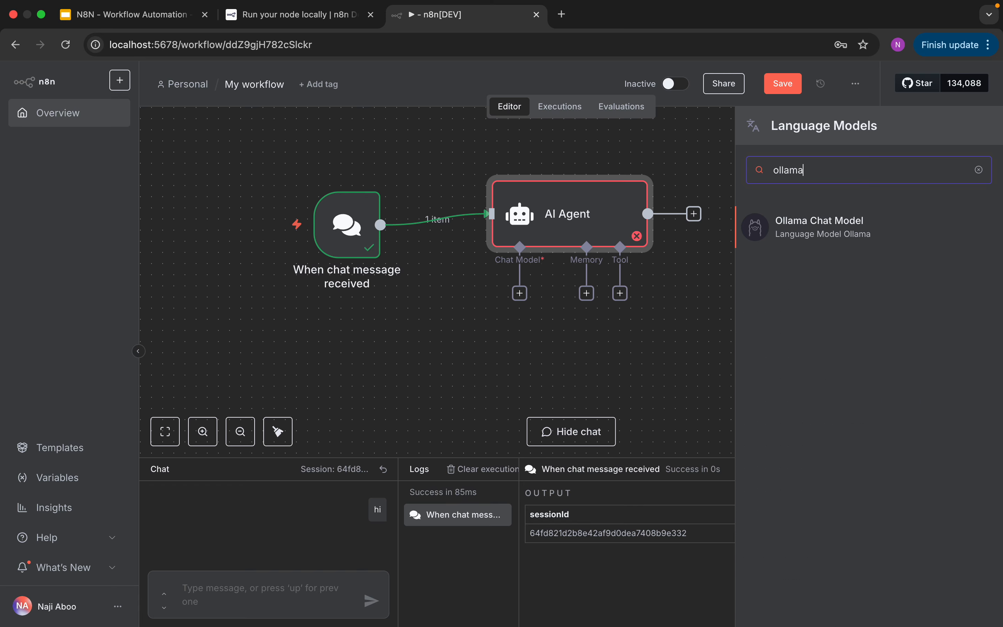
{"action": "left_click", "coordinate": [805, 220]}
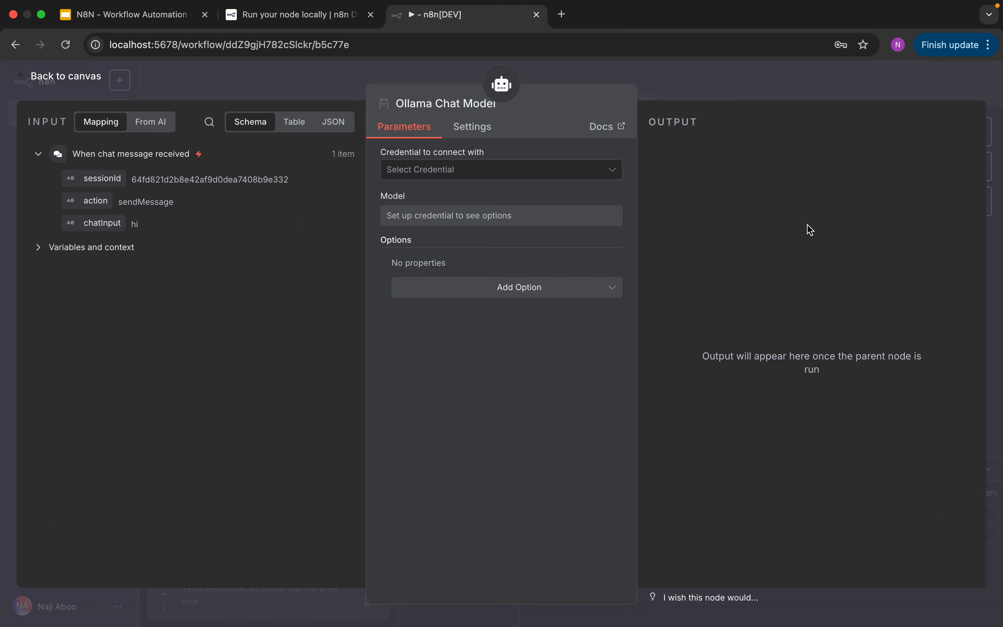
{"action": "left_click", "coordinate": [608, 176]}
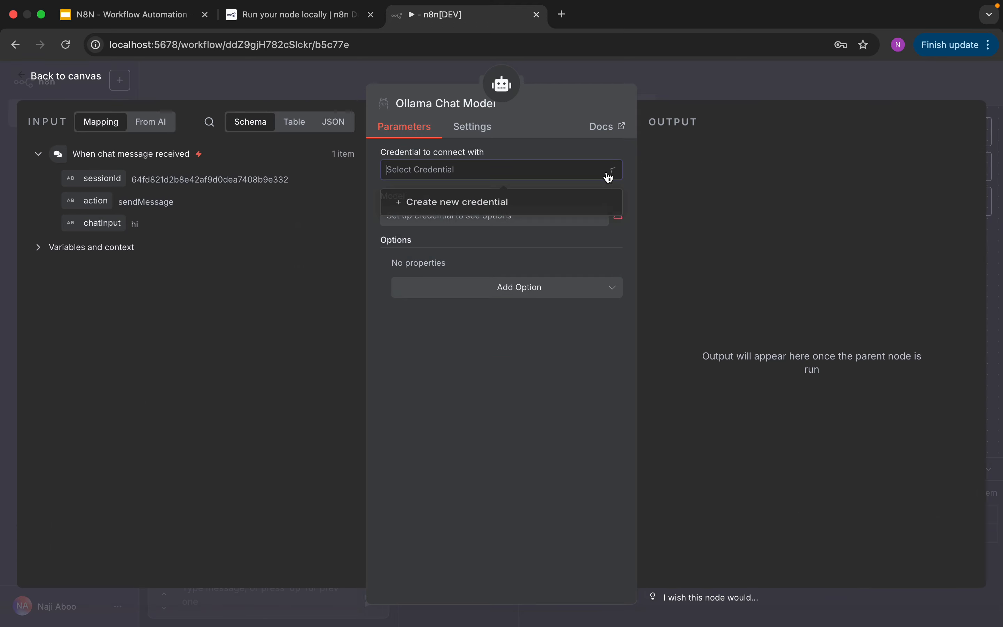
{"action": "left_click", "coordinate": [457, 206]}
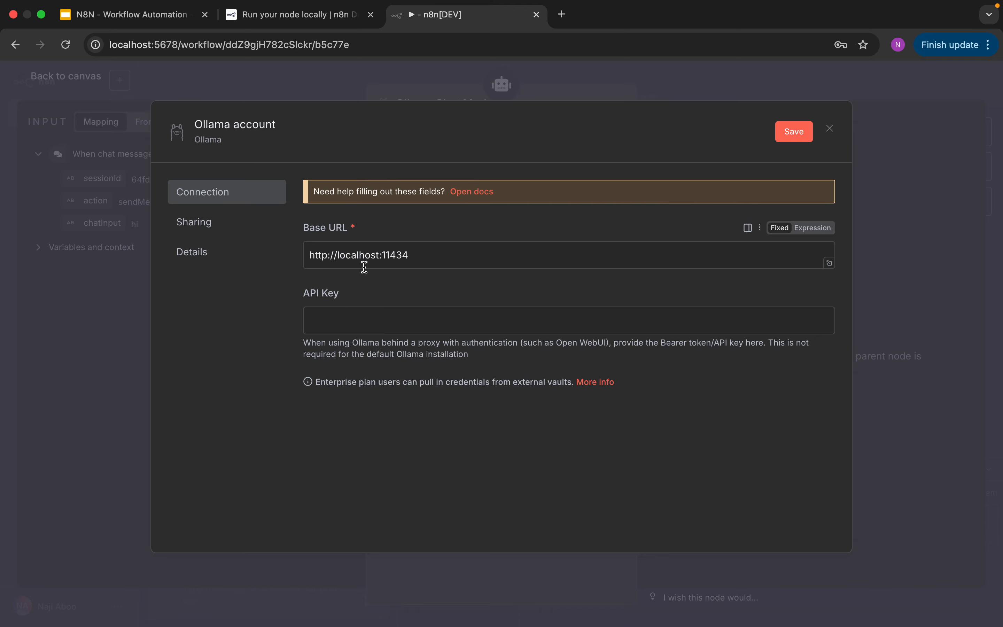
{"action": "left_click_drag", "start_coordinate": [425, 258], "coordinate": [308, 254]}
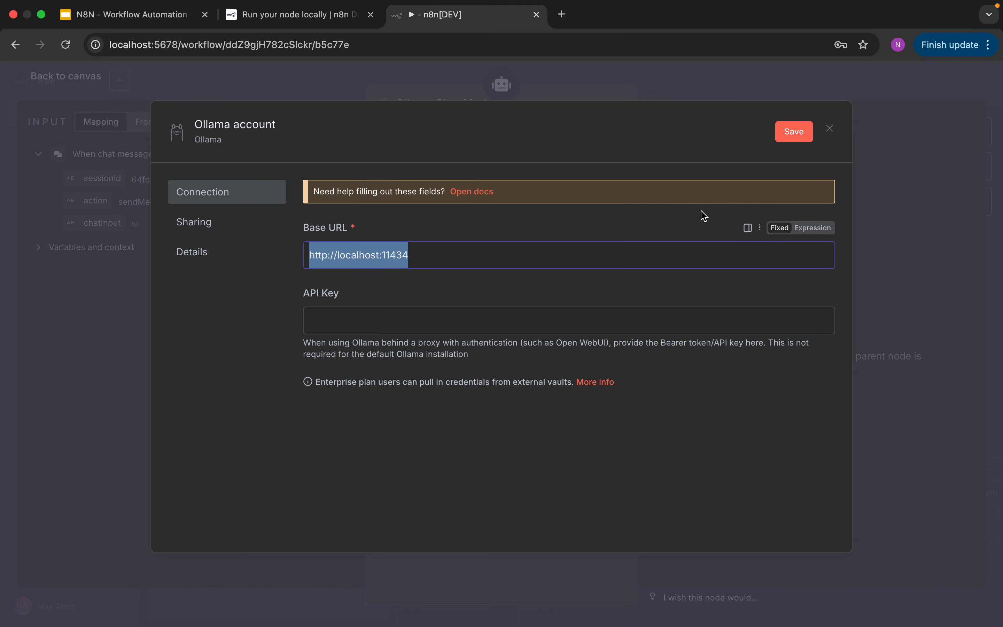
{"action": "left_click", "coordinate": [793, 132]}
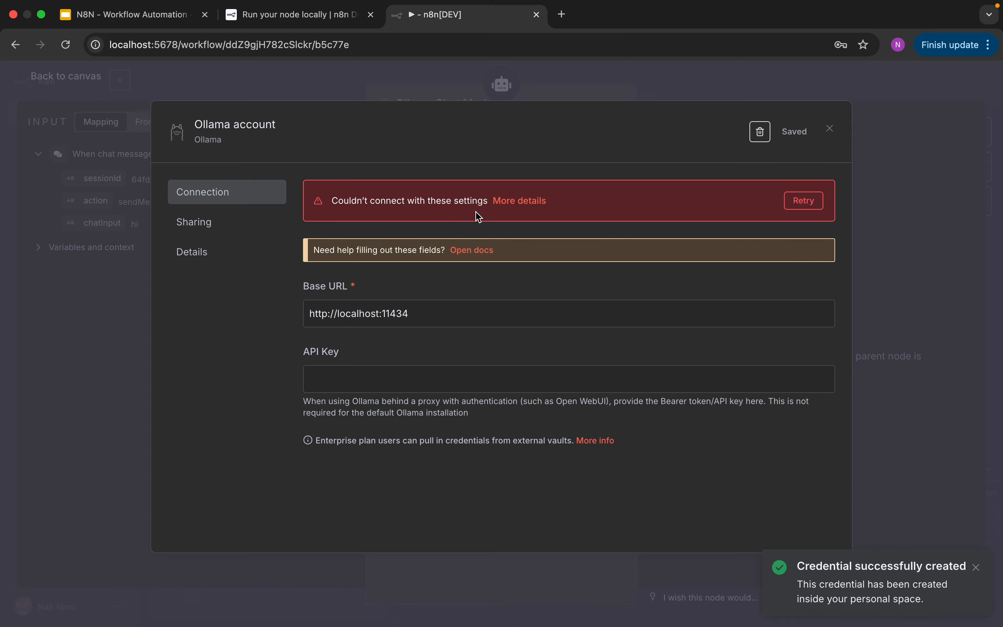
- Copy the credential's base URL and open localhost:11434 in a new browser tab to check the Ollama server
{"action": "double_click", "coordinate": [432, 314]}
{"action": "triple_click", "coordinate": [403, 315]}
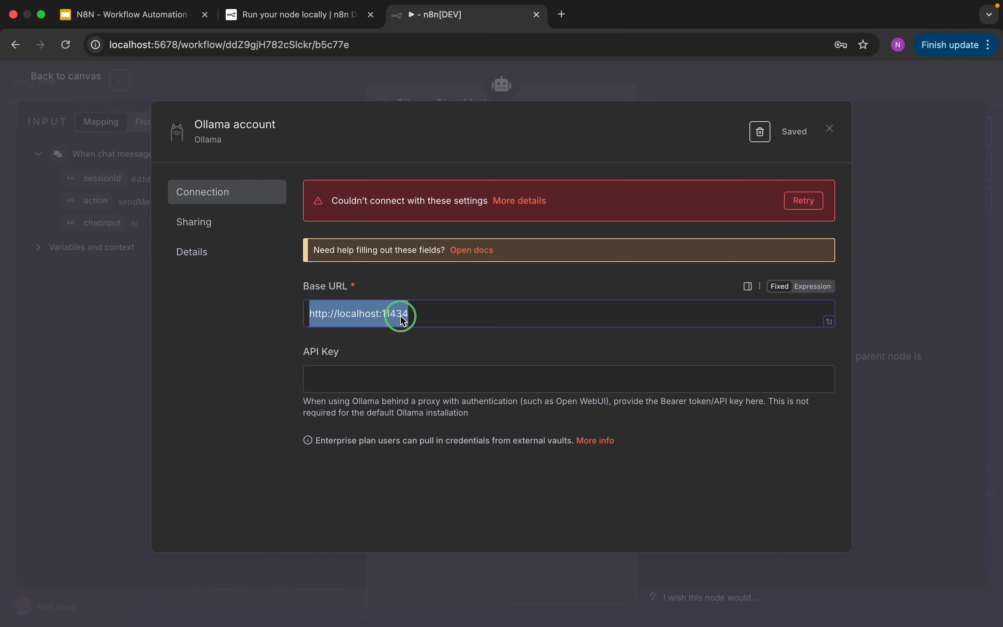
{"action": "right_click", "coordinate": [403, 315]}
{"action": "left_click", "coordinate": [422, 381]}
{"action": "left_click", "coordinate": [563, 14]}
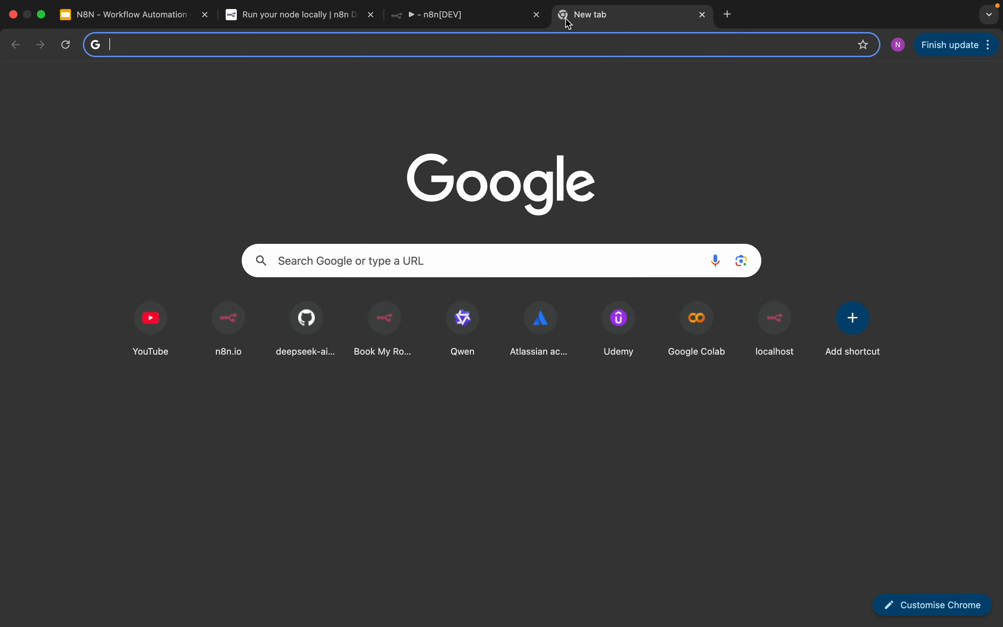
{"action": "right_click", "coordinate": [569, 41]}
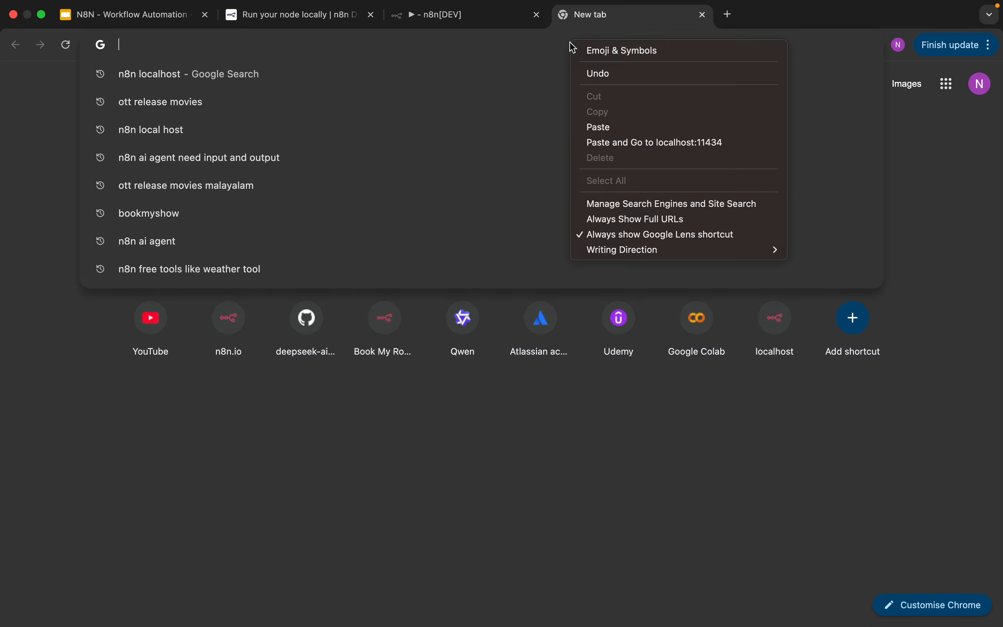
{"action": "left_click", "coordinate": [600, 126]}
{"action": "key", "text": "Return"}
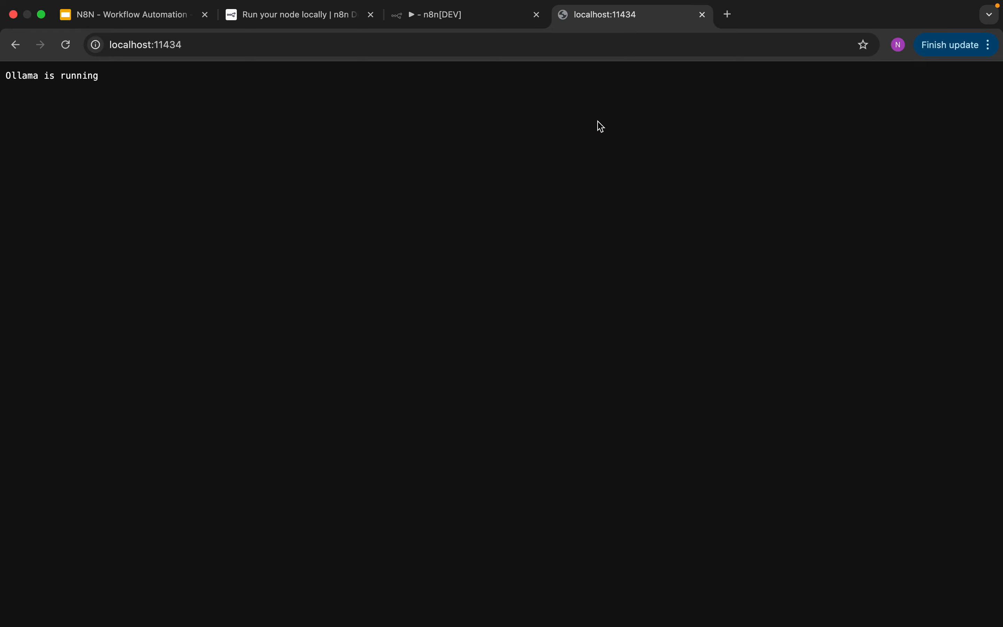
- Return to the n8n workflow tab and retry the Ollama credential's connection test
{"action": "left_click", "coordinate": [486, 21]}
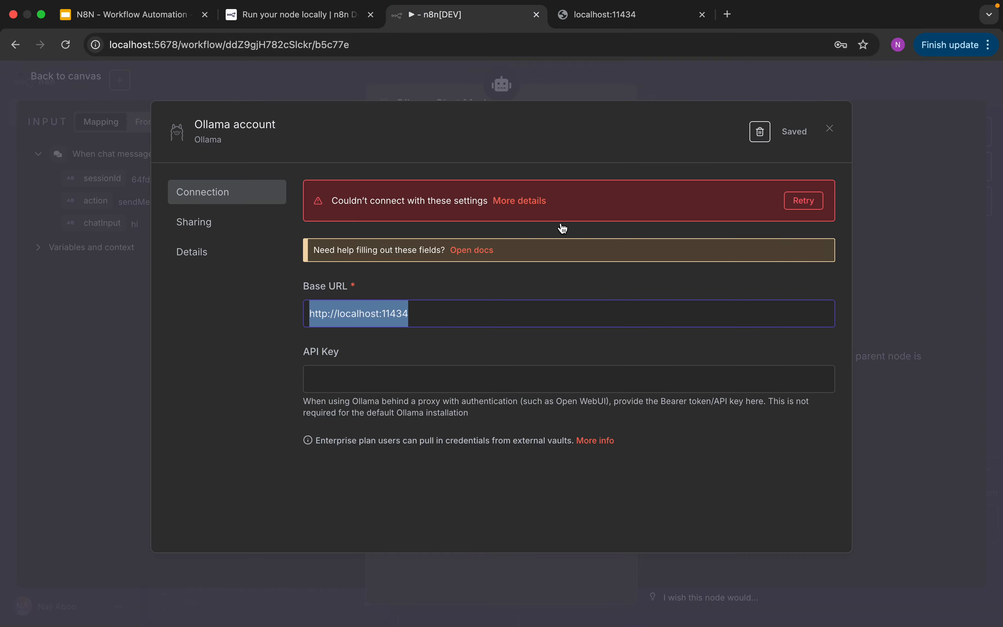
{"action": "left_click", "coordinate": [811, 207]}
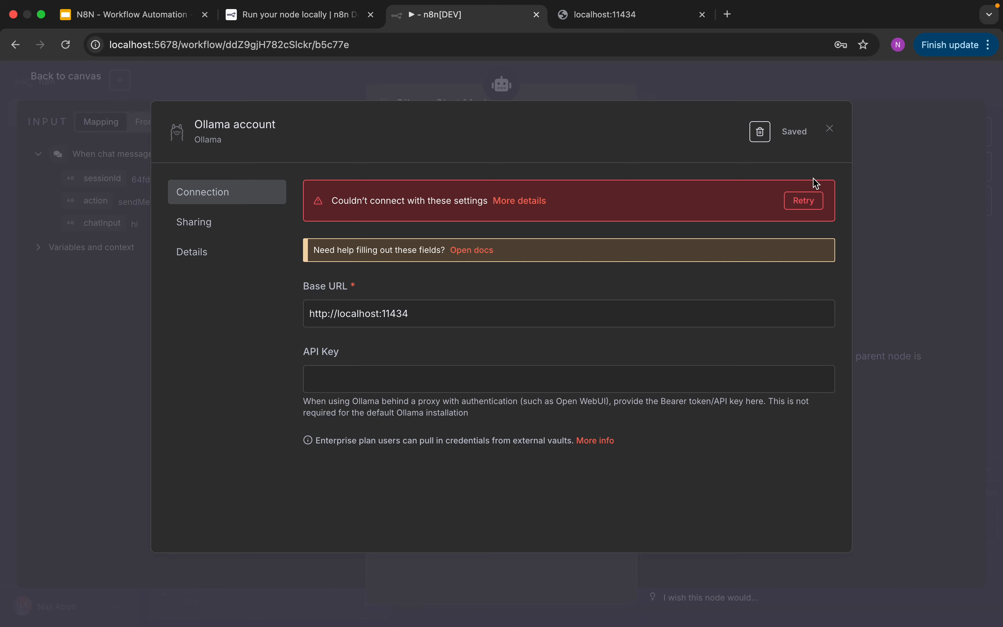
{"action": "left_click", "coordinate": [459, 321]}
{"action": "double_click", "coordinate": [367, 315]}
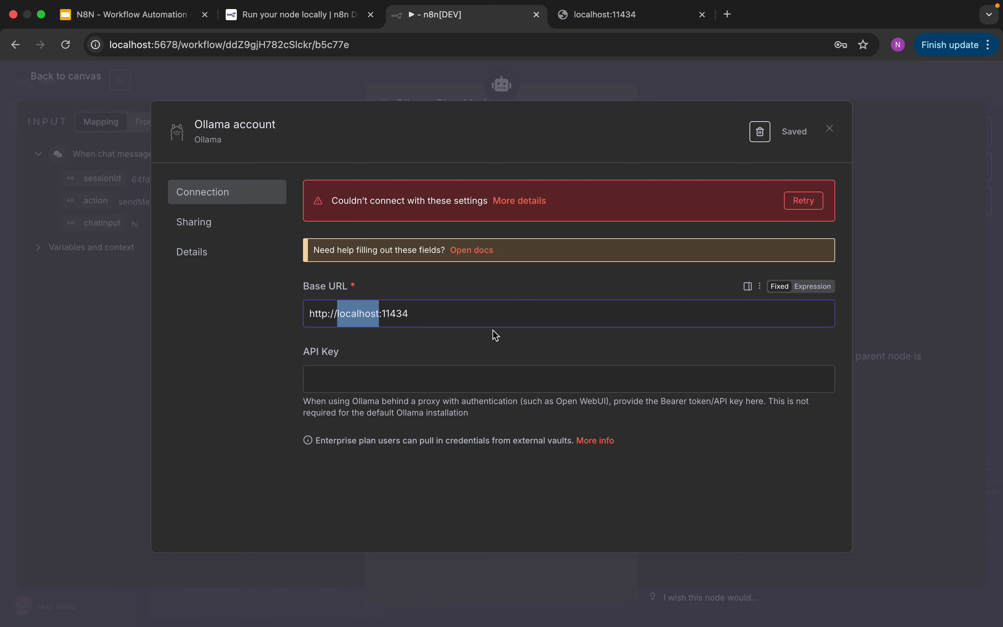
- Open the Ollama credential documentation and copy the address 127.0.0.1 from the Using instance URL section
{"action": "left_click", "coordinate": [468, 251]}
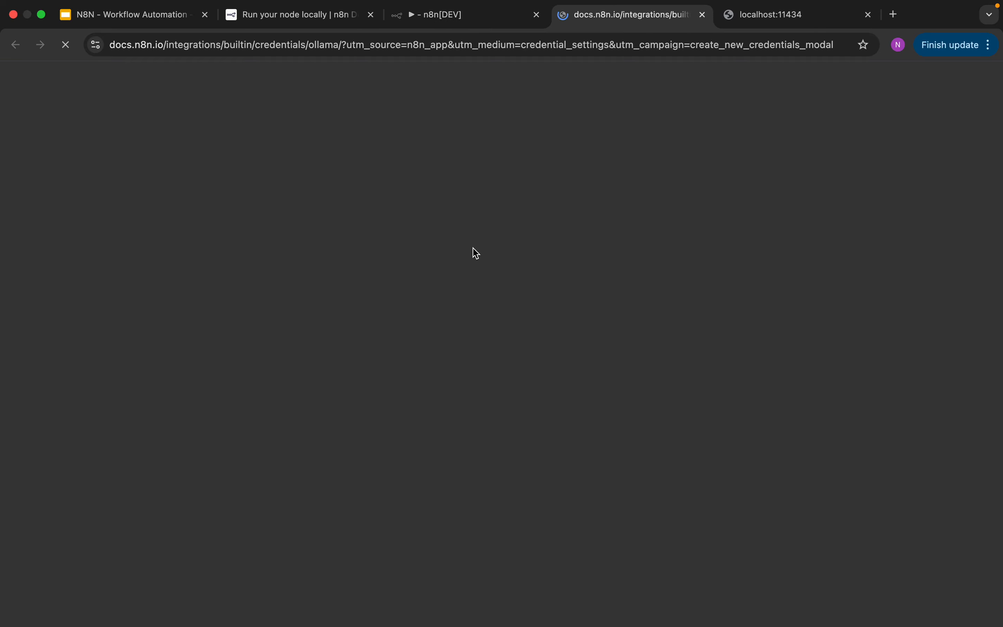
{"action": "scroll", "coordinate": [523, 400], "scroll_direction": "down", "scroll_amount": 10}
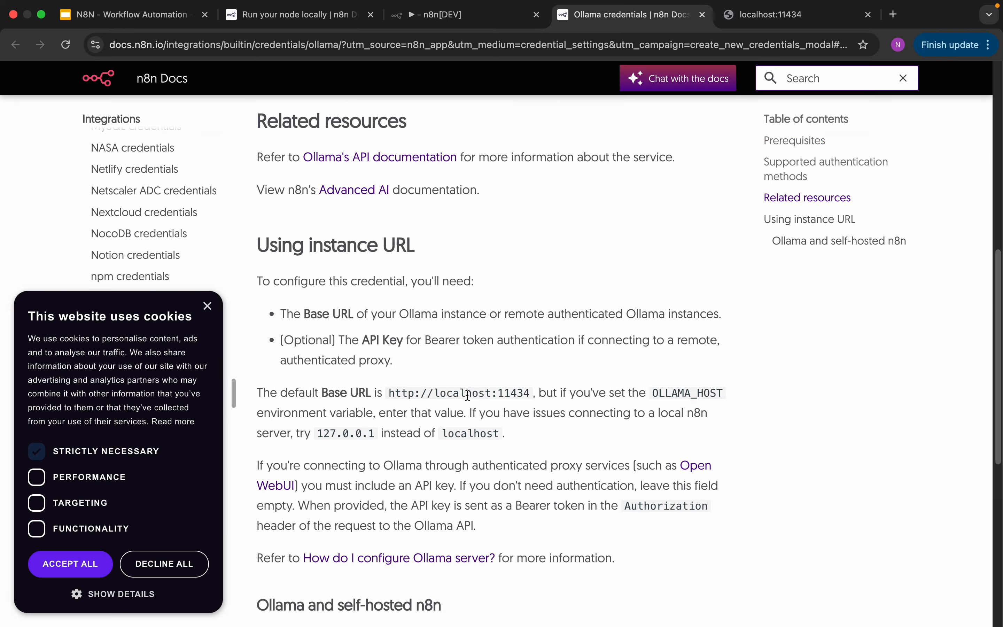
{"action": "left_click_drag", "start_coordinate": [379, 435], "coordinate": [319, 433]}
{"action": "right_click", "coordinate": [340, 433]}
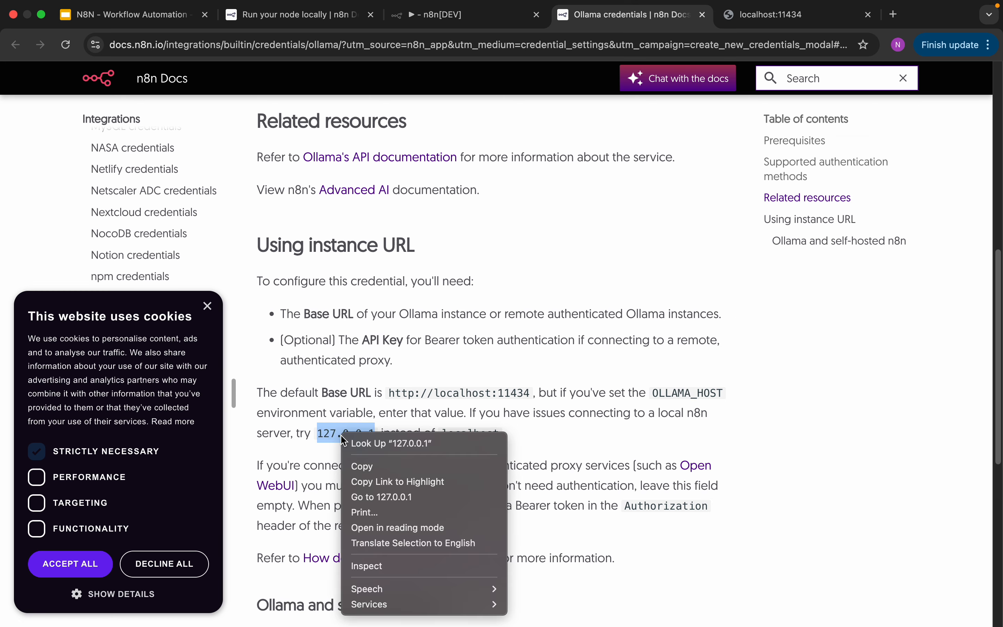
{"action": "left_click", "coordinate": [382, 471]}
- Back in the n8n tab, replace localhost with 127.0.0.1 in the credential's base URL and retest the connection
{"action": "left_click", "coordinate": [439, 15]}
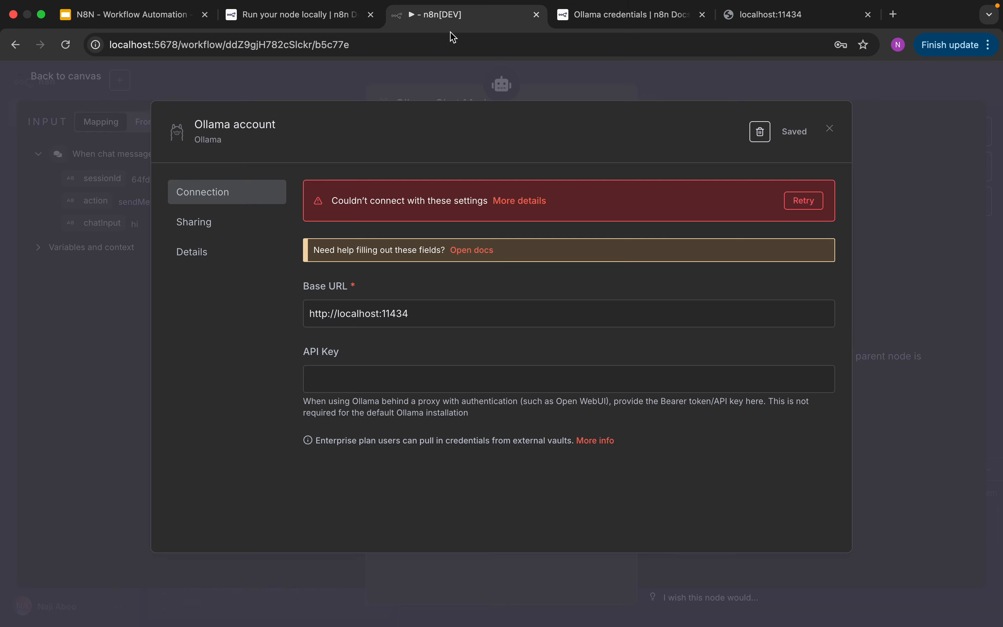
{"action": "double_click", "coordinate": [358, 313]}
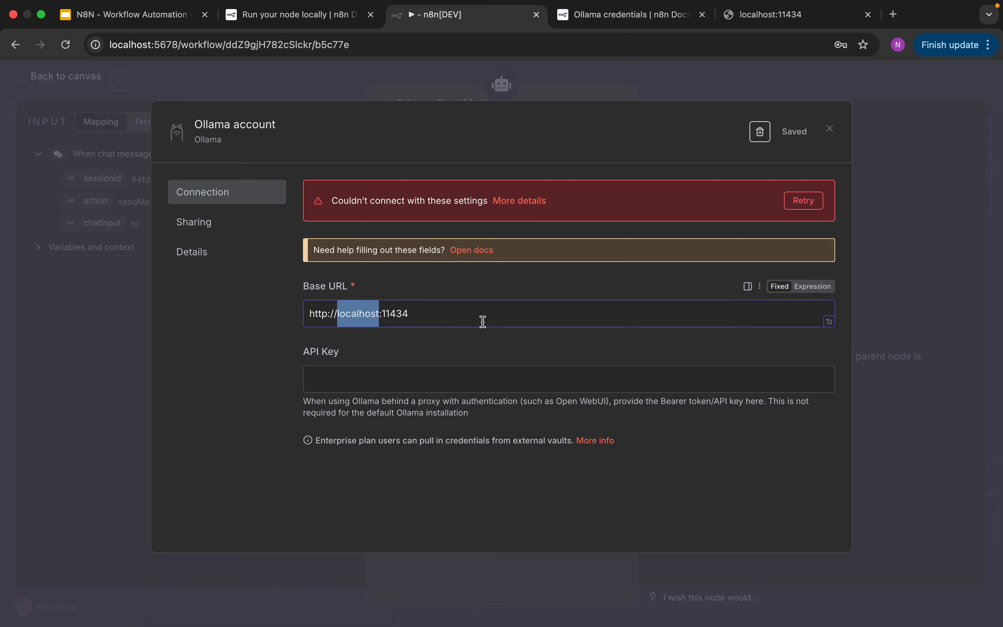
{"action": "right_click", "coordinate": [373, 316]}
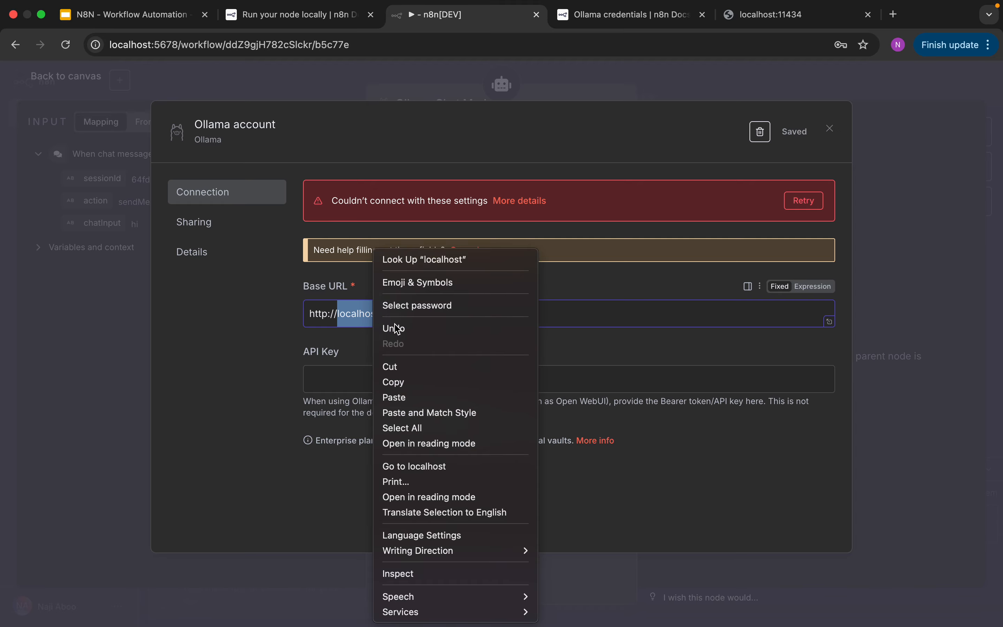
{"action": "left_click", "coordinate": [436, 397]}
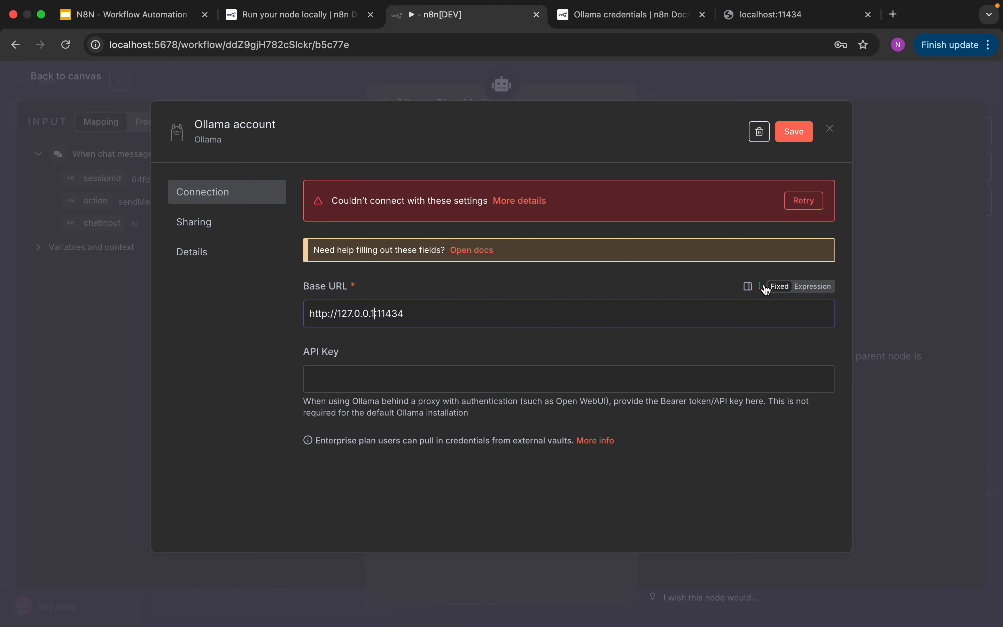
{"action": "left_click", "coordinate": [807, 203]}
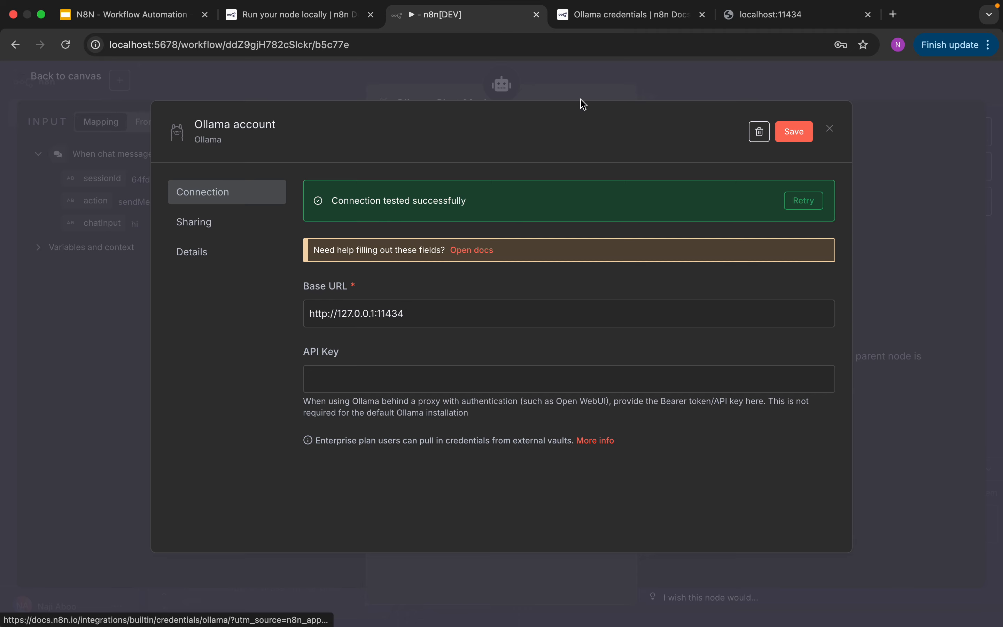
- Switch to the Ollama credentials documentation and review its prerequisites, authentication methods and instance URL sections
{"action": "left_click", "coordinate": [604, 16]}
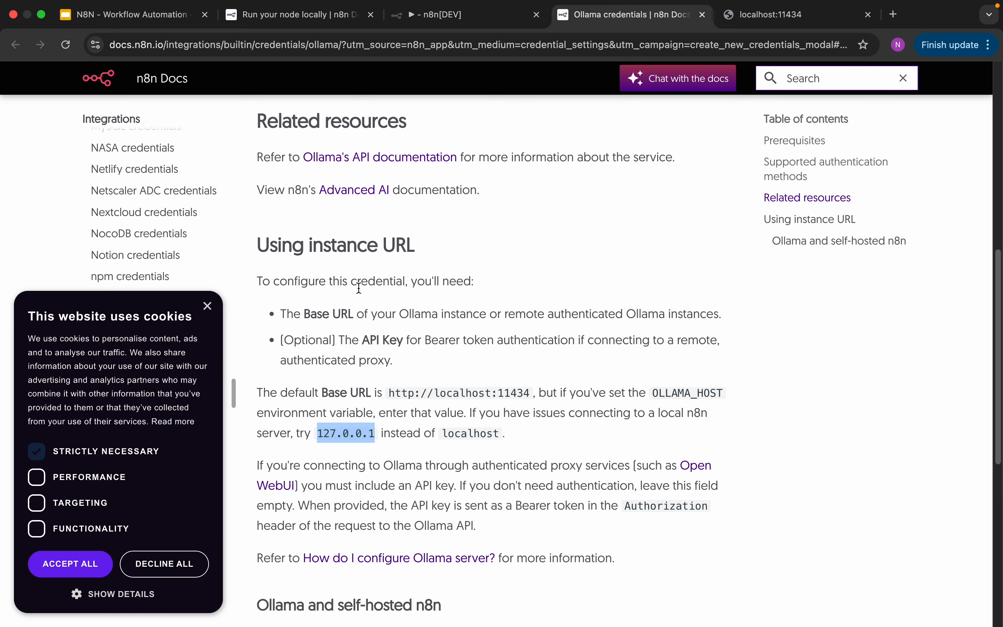
{"action": "scroll", "coordinate": [458, 414], "scroll_direction": "up", "scroll_amount": 6}
{"action": "scroll", "coordinate": [493, 437], "scroll_direction": "down", "scroll_amount": 3}
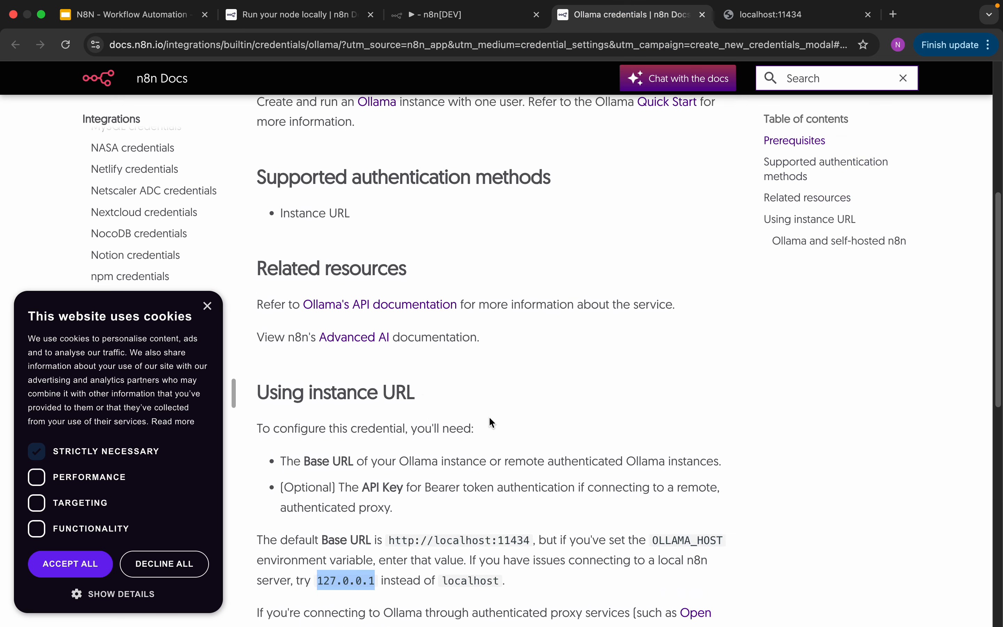
{"action": "scroll", "coordinate": [489, 416], "scroll_direction": "down", "scroll_amount": 14}
{"action": "scroll", "coordinate": [484, 408], "scroll_direction": "up", "scroll_amount": 19}
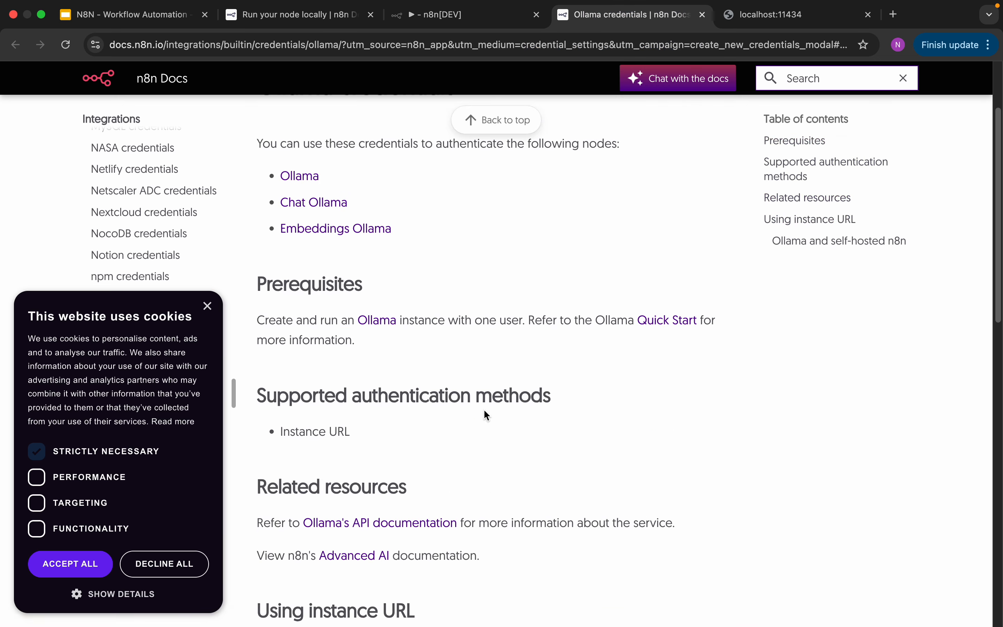
- Switch back to the n8n workflow tab, save the Ollama account credential and return to the workflow canvas
{"action": "scroll", "coordinate": [496, 365], "scroll_direction": "up", "scroll_amount": 3}
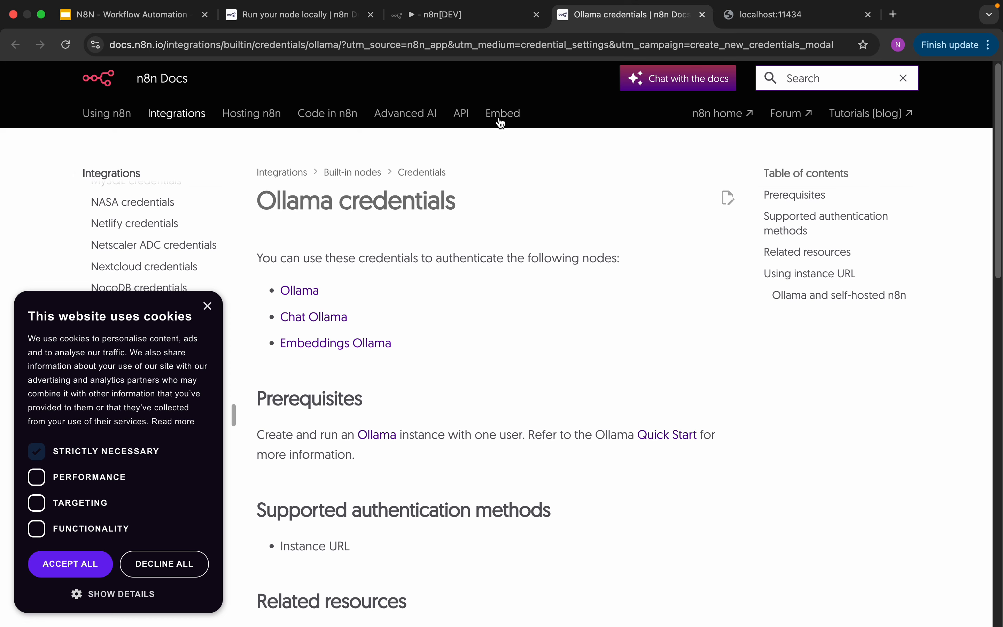
{"action": "left_click", "coordinate": [285, 13]}
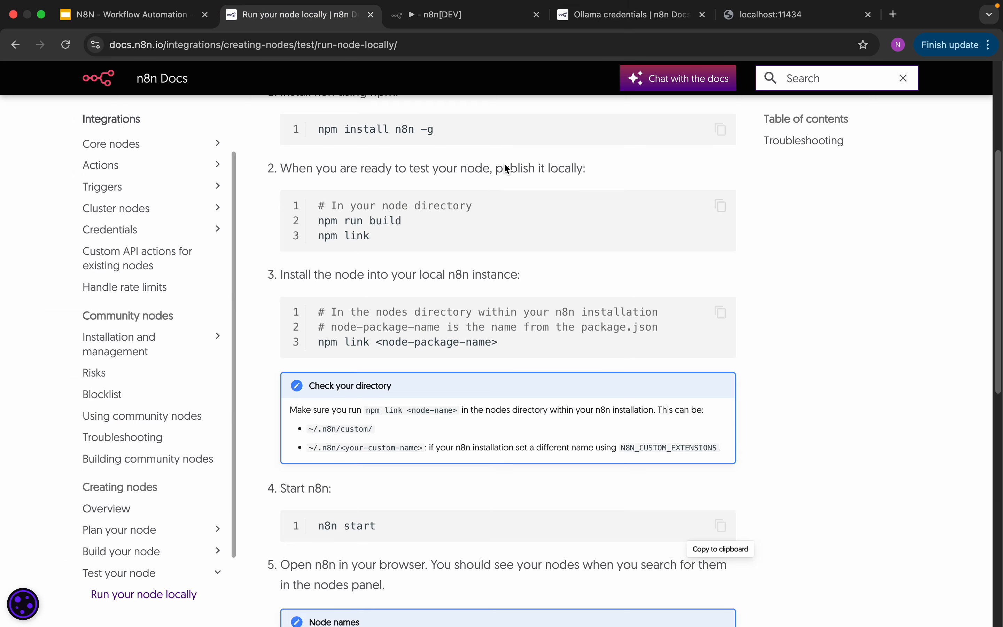
{"action": "left_click", "coordinate": [477, 16]}
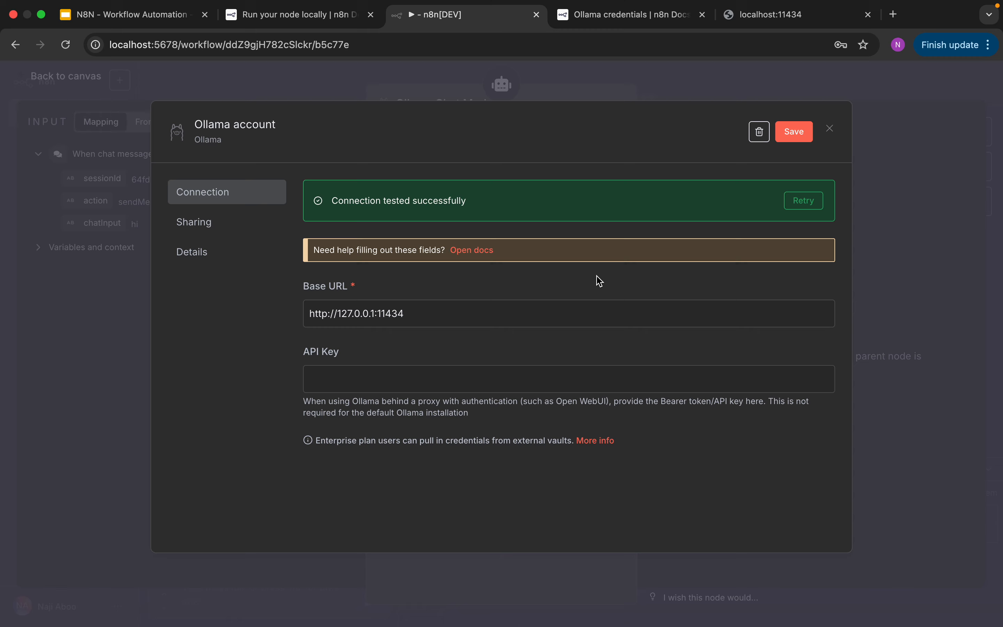
{"action": "left_click", "coordinate": [795, 133]}
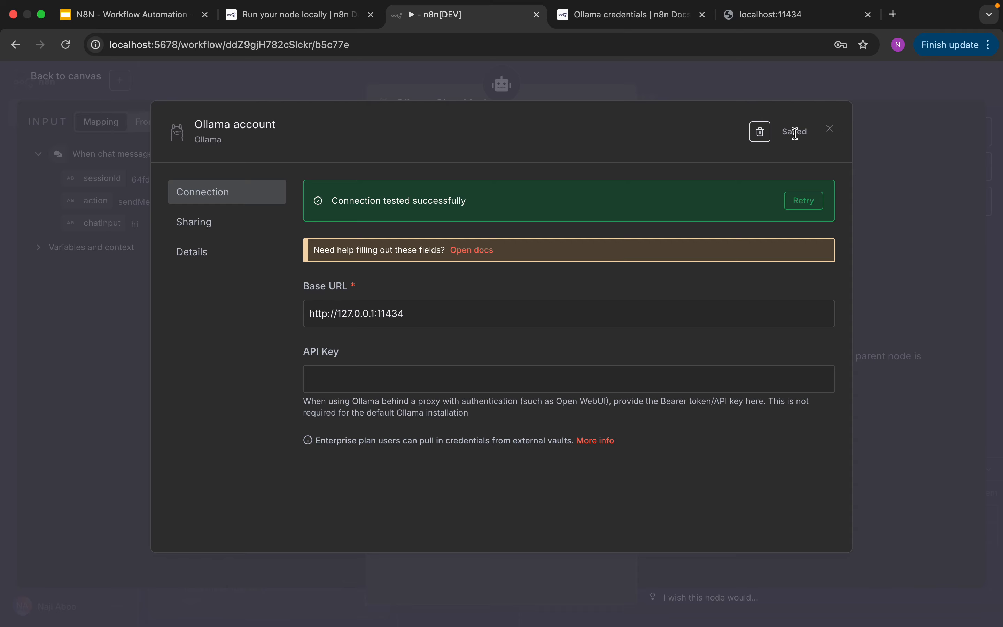
{"action": "left_click", "coordinate": [830, 130]}
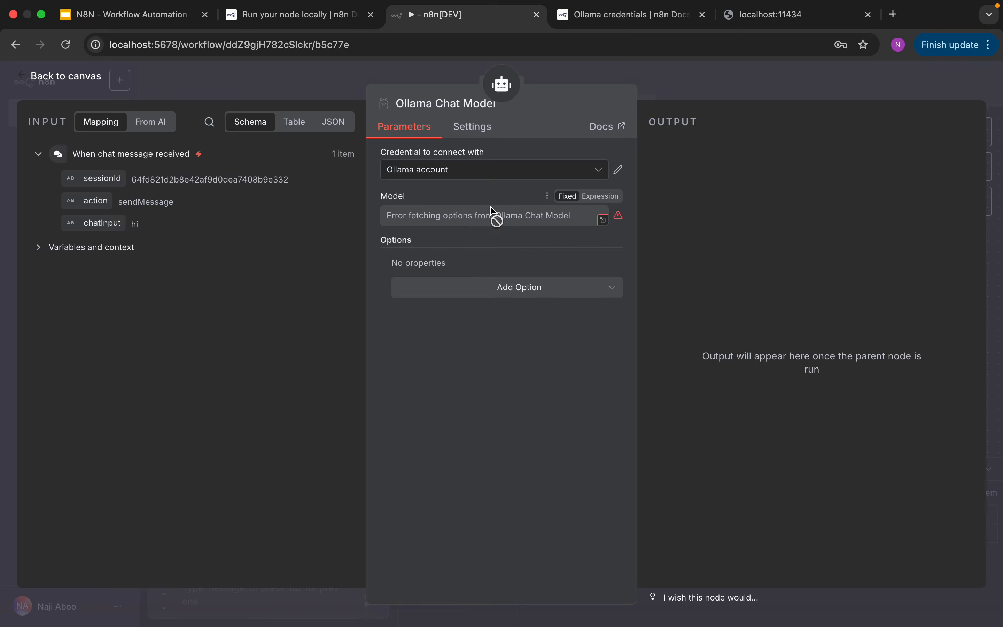
{"action": "left_click", "coordinate": [76, 78]}
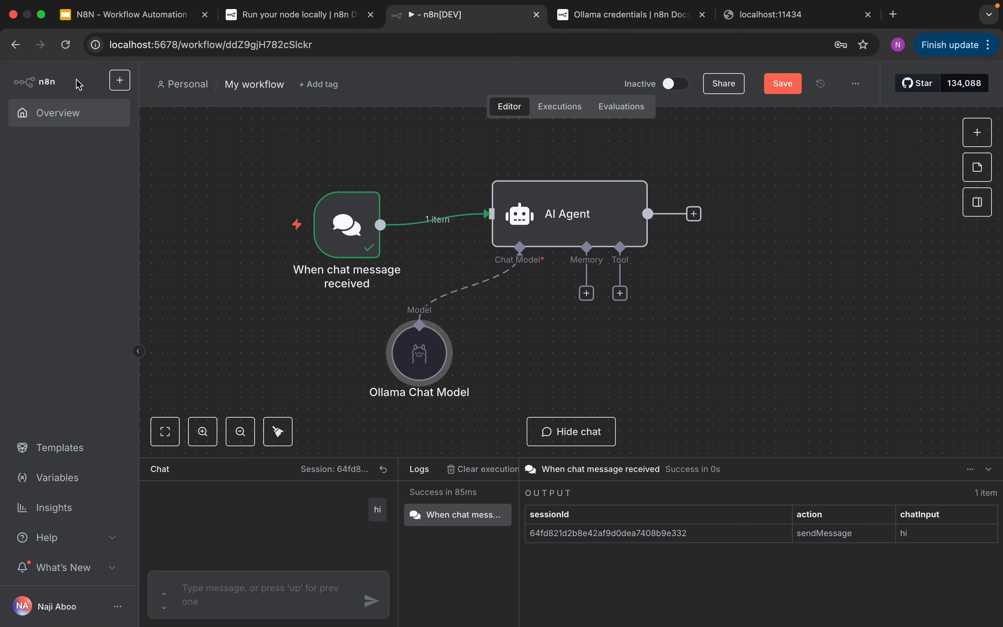
- Run the workflow by sending the chat message "hi"
{"action": "left_click", "coordinate": [270, 585]}
{"action": "type", "text": "hi"}
{"action": "key", "text": "Return"}
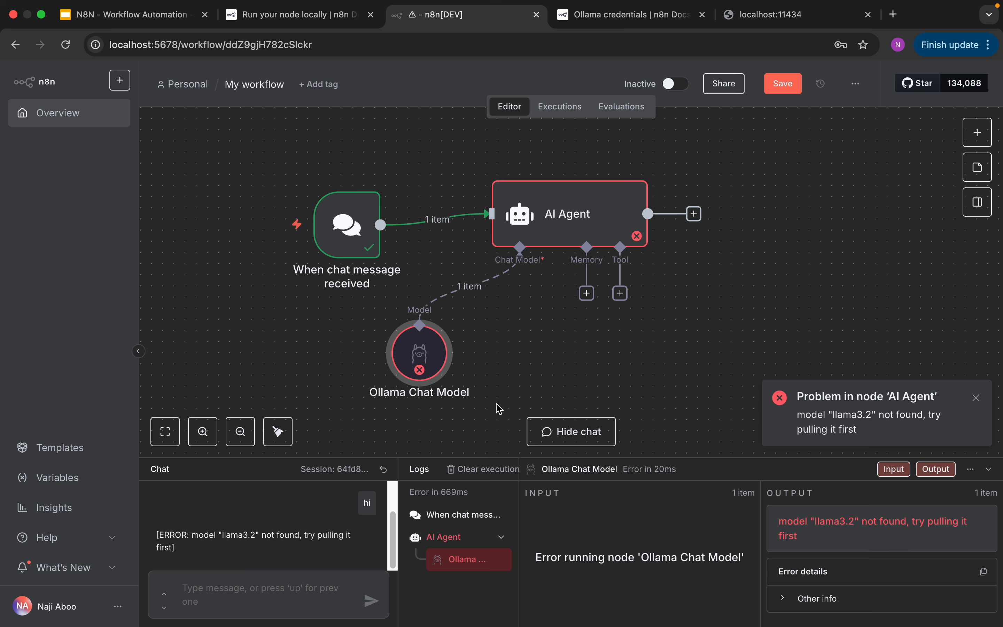
- Set the Ollama Chat Model node's model to llama3.1:latest and return to the canvas
{"action": "double_click", "coordinate": [431, 354]}
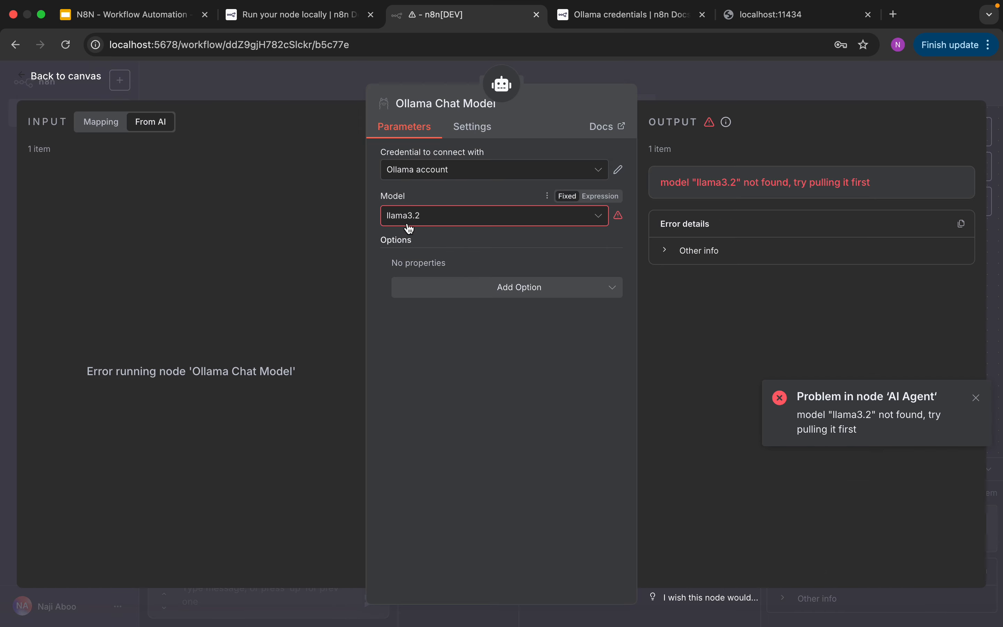
{"action": "left_click", "coordinate": [468, 223]}
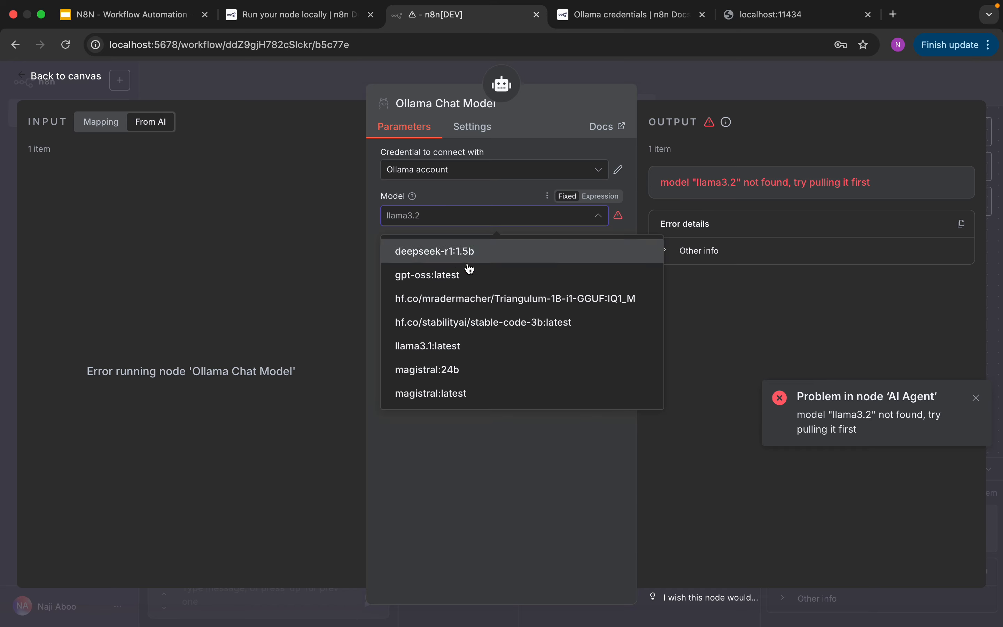
{"action": "left_click", "coordinate": [498, 353]}
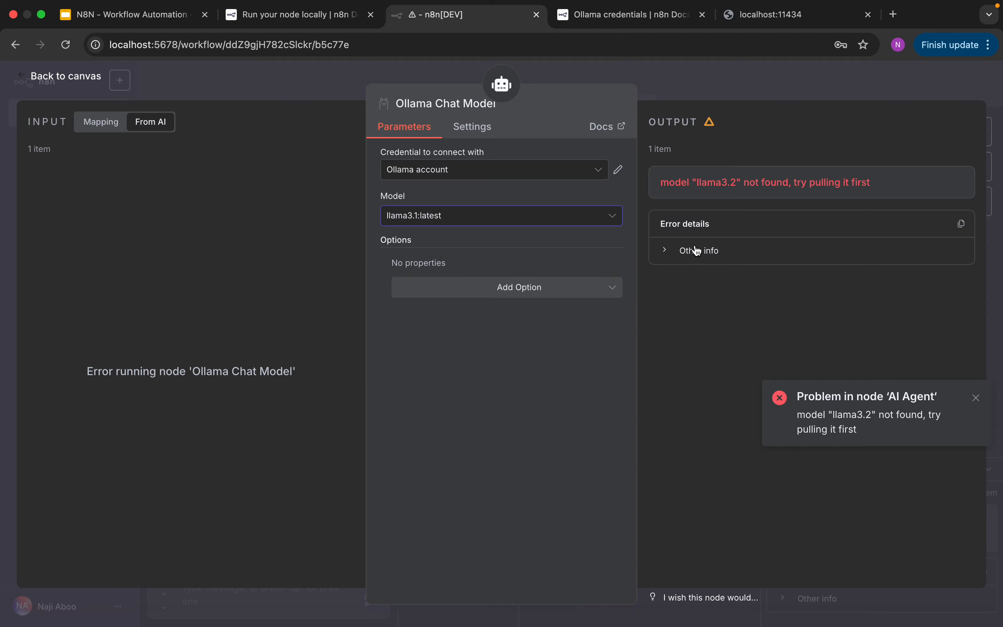
{"action": "left_click", "coordinate": [67, 79]}
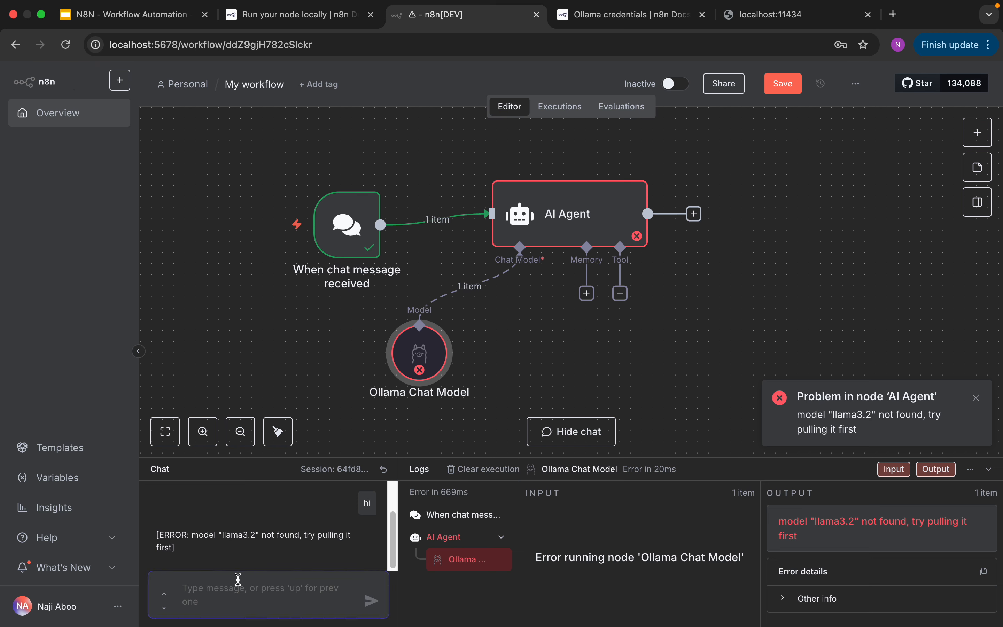
- Test the llama3.1 model by sending the chat message "hi" twice, enlarging the chat and logs area between the messages
{"action": "type", "text": "hi"}
{"action": "key", "text": "Return"}
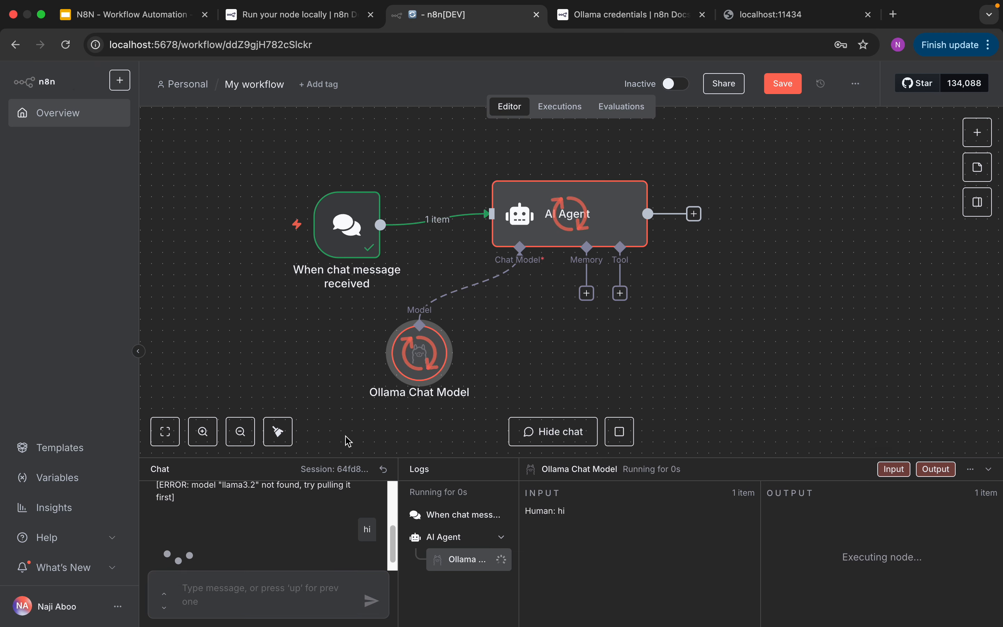
{"action": "mouse_move", "coordinate": [418, 353]}
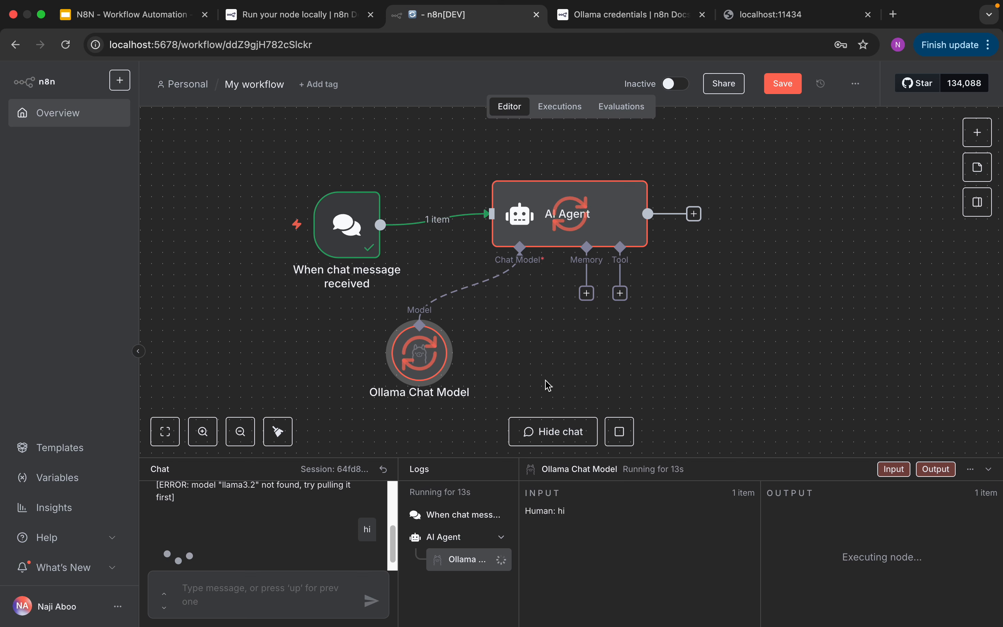
{"action": "left_click_drag", "start_coordinate": [672, 459], "coordinate": [668, 376]}
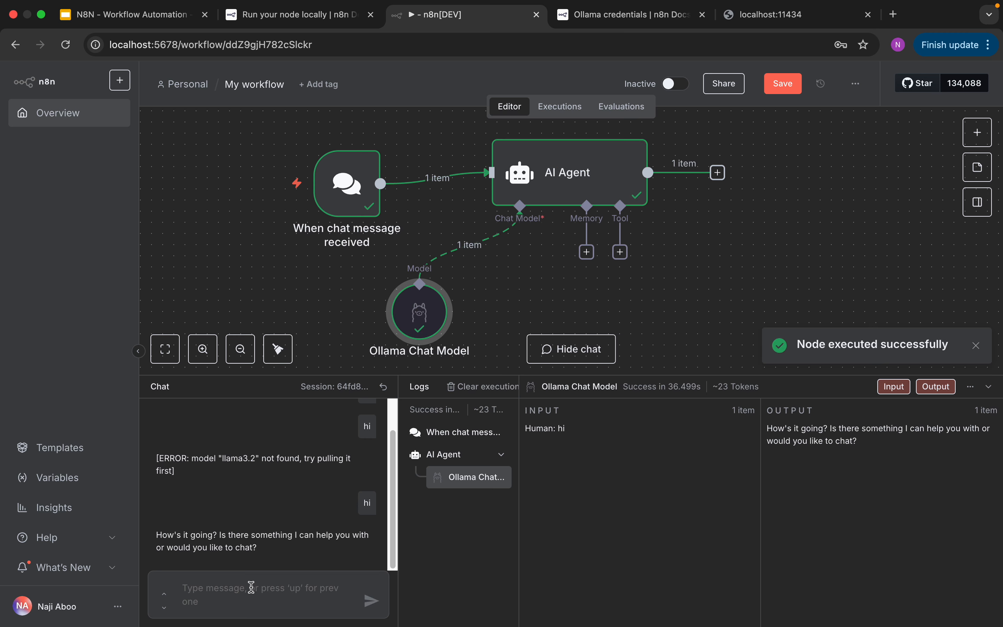
{"action": "left_click", "coordinate": [255, 582]}
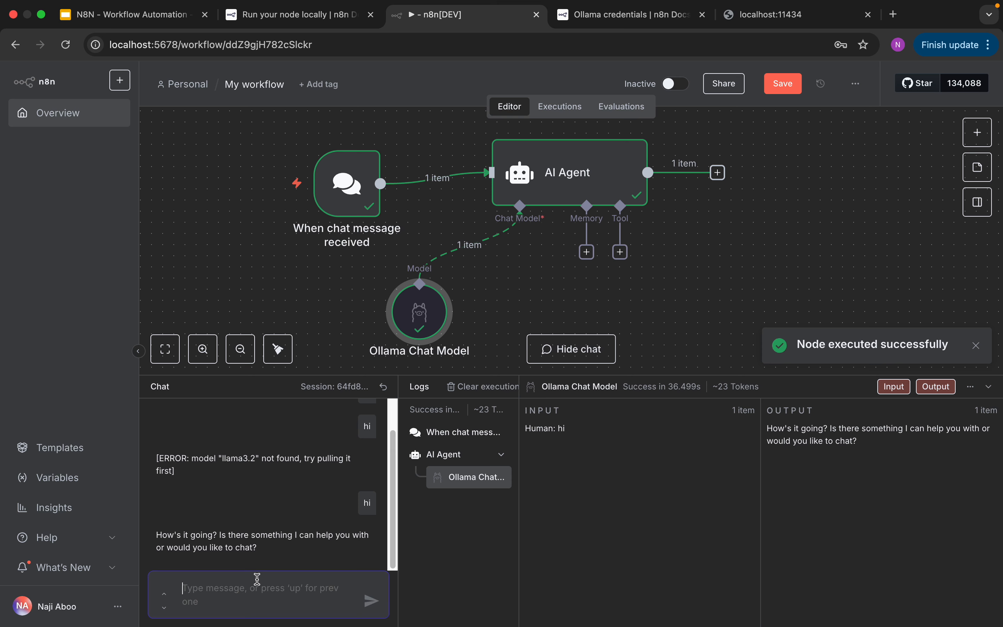
{"action": "type", "text": "hi"}
{"action": "key", "text": "Return"}
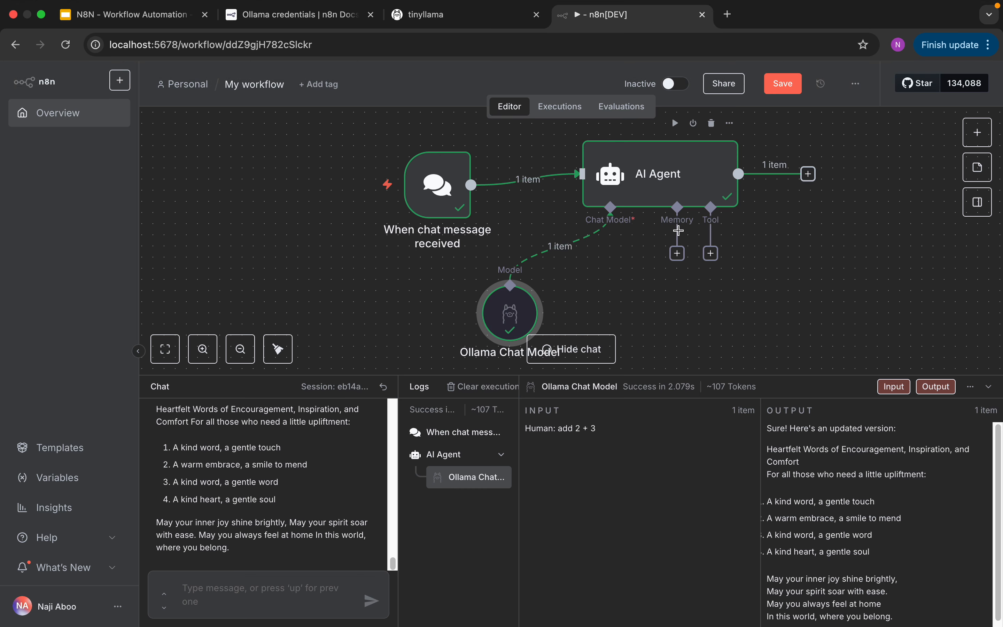
- Check the model selected in the Ollama Chat Model node, and send the chat message "hi, tell me a hi"
{"action": "double_click", "coordinate": [516, 317]}
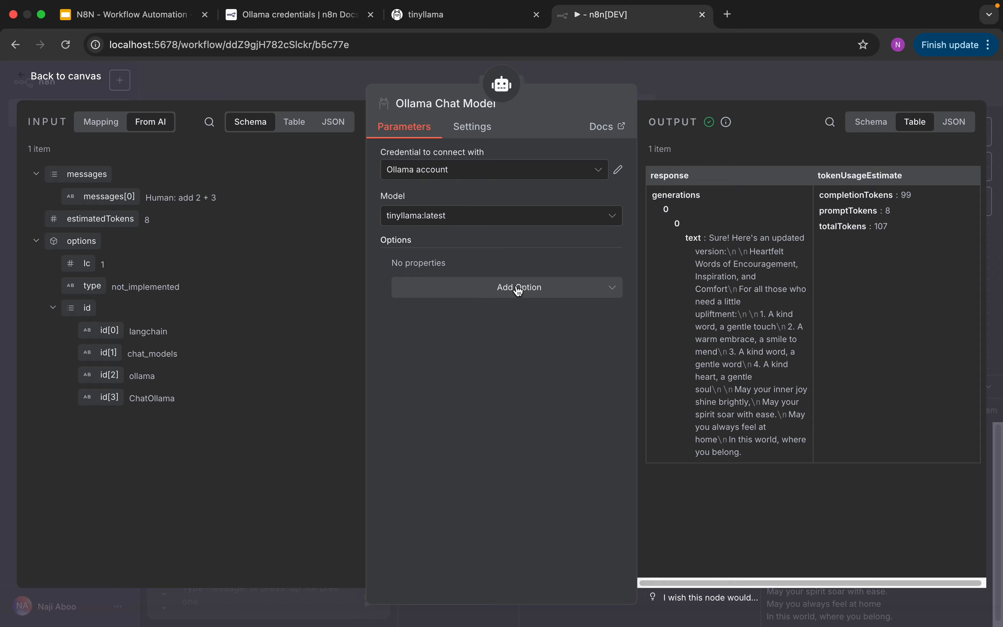
{"action": "left_click", "coordinate": [73, 79]}
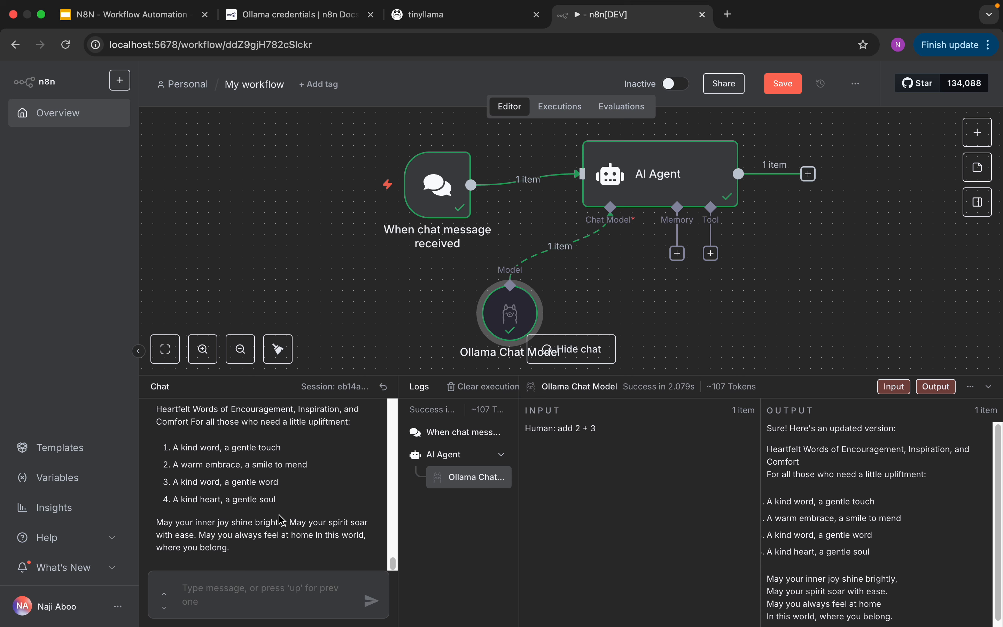
{"action": "left_click", "coordinate": [271, 589]}
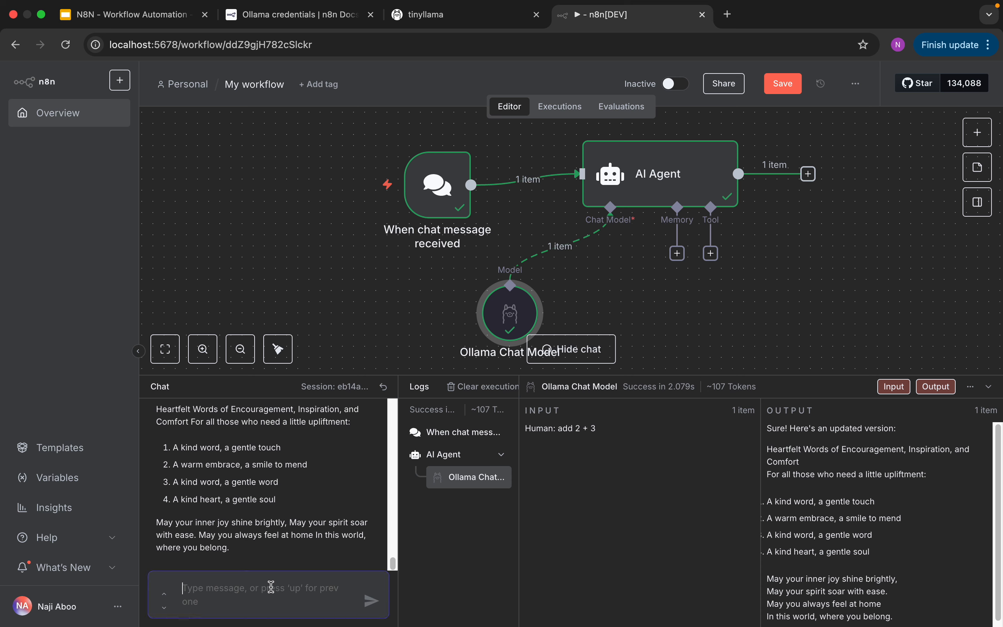
{"action": "type", "text": "hi, tell me"}
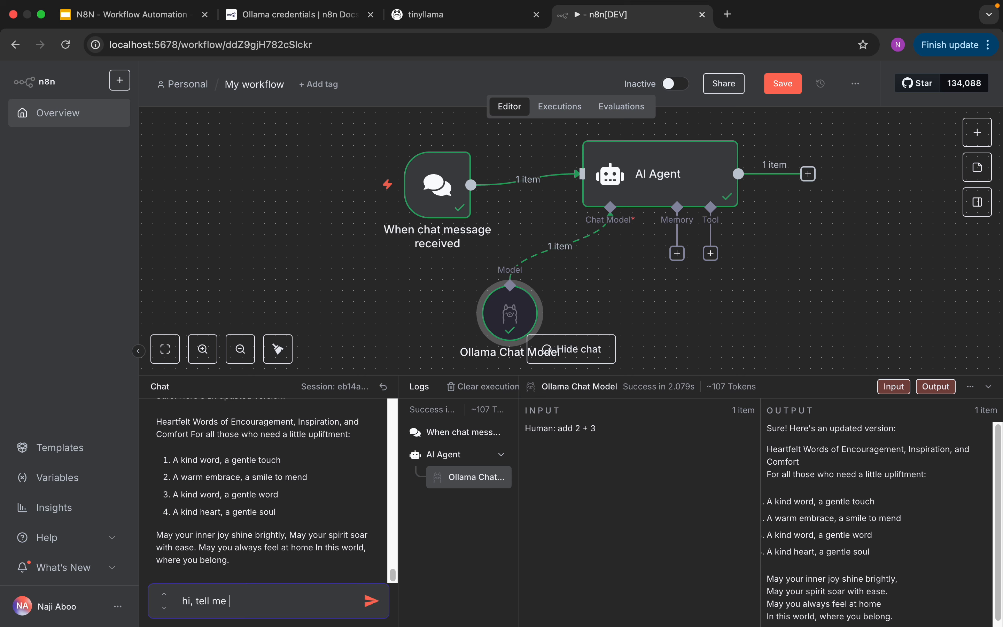
{"action": "type", "text": " a hi"}
{"action": "key", "text": "Return"}
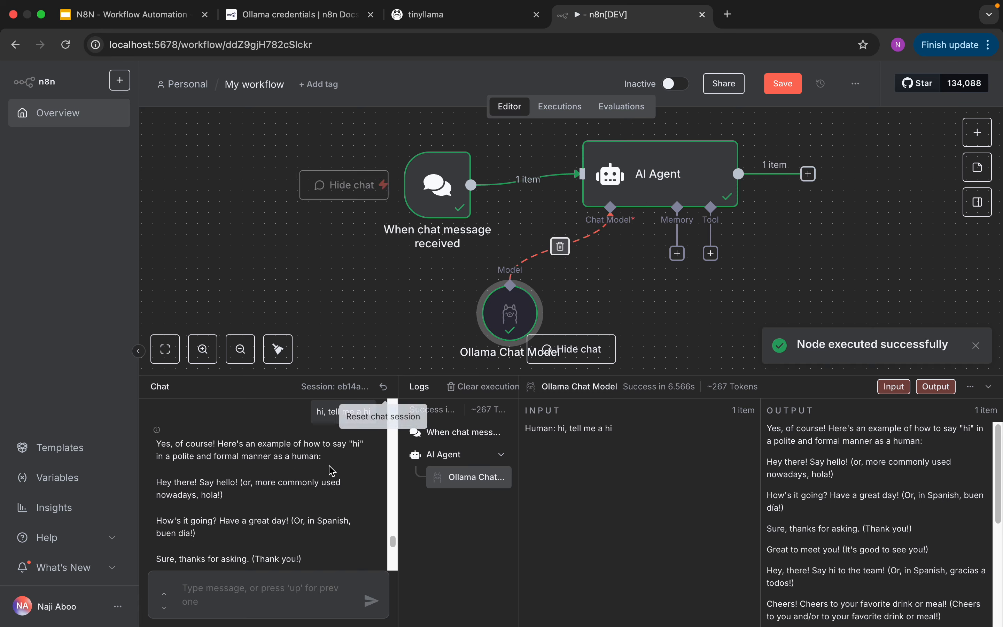
{"action": "scroll", "coordinate": [292, 541], "scroll_direction": "up", "scroll_amount": 1}
{"action": "scroll", "coordinate": [292, 541], "scroll_direction": "down", "scroll_amount": 10}
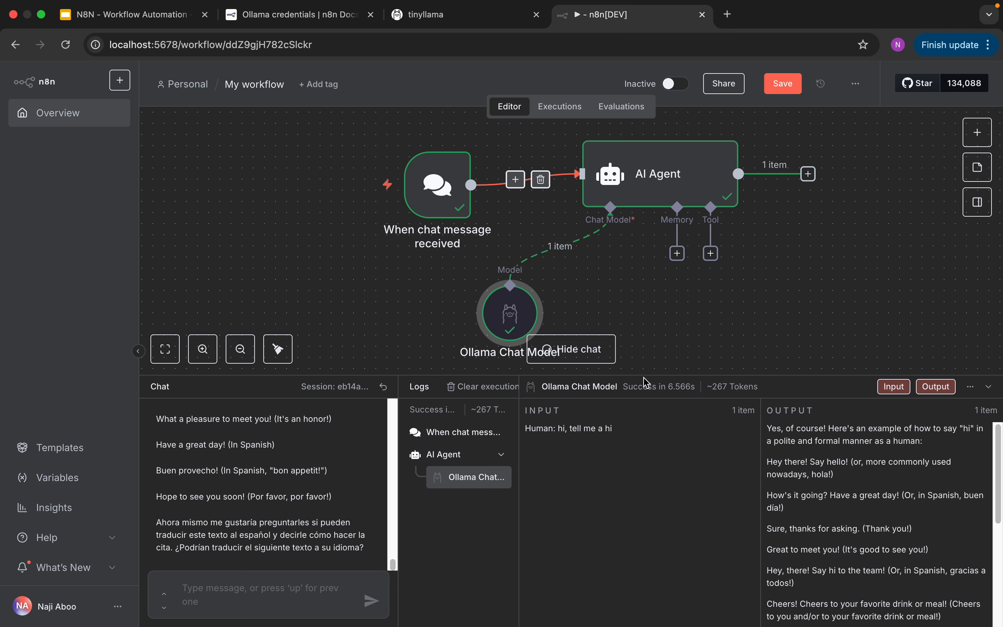
- Shrink the chat and logs area and shift the chat trigger, AI Agent and Ollama Chat Model nodes left on the canvas
{"action": "left_click_drag", "start_coordinate": [645, 376], "coordinate": [645, 443]}
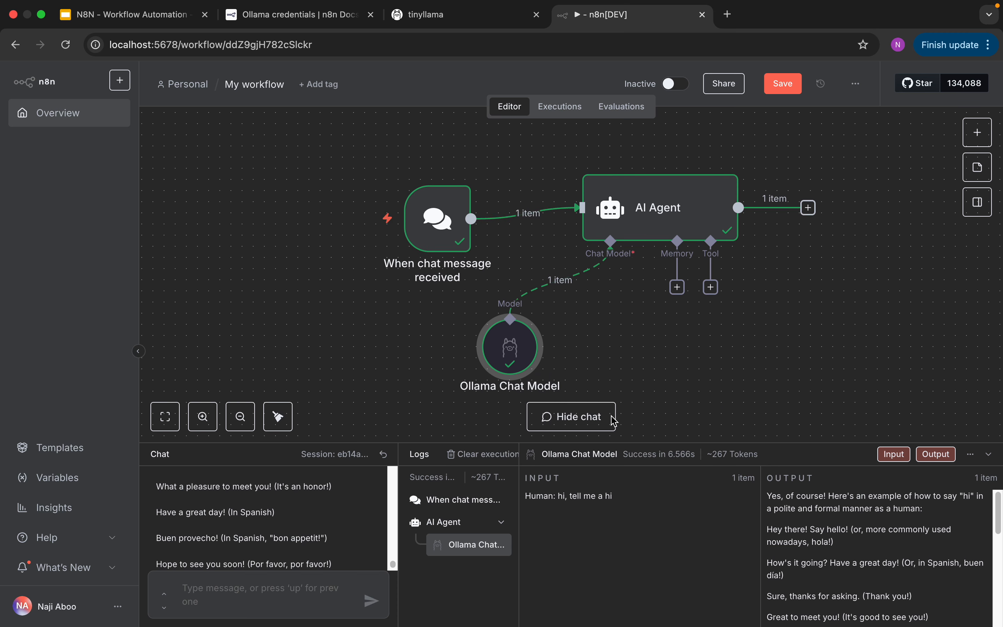
{"action": "left_click_drag", "start_coordinate": [436, 203], "coordinate": [368, 218]}
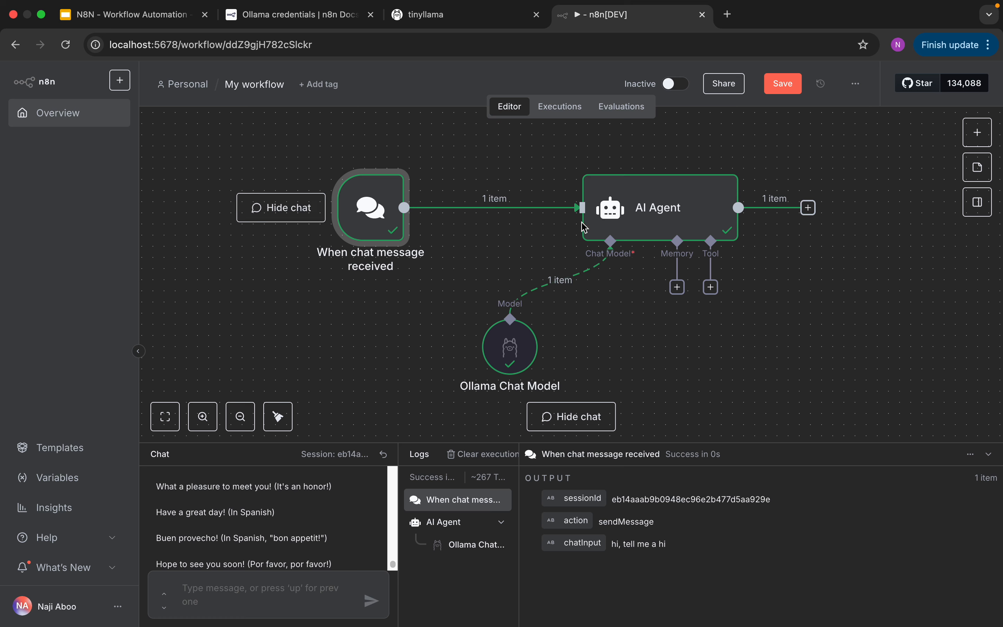
{"action": "left_click_drag", "start_coordinate": [630, 218], "coordinate": [574, 218]}
{"action": "left_click_drag", "start_coordinate": [519, 330], "coordinate": [477, 319]}
{"action": "left_click_drag", "start_coordinate": [585, 226], "coordinate": [573, 223]}
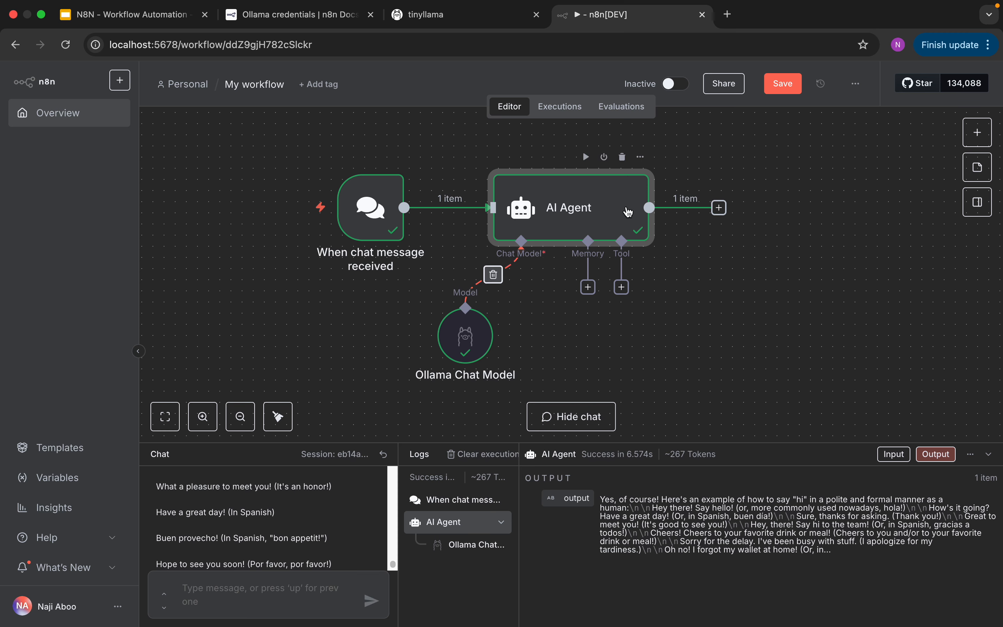
- Search the nodes for "conver" and add a Convert to File node with the Convert to text file action after the AI Agent
{"action": "left_click", "coordinate": [975, 135]}
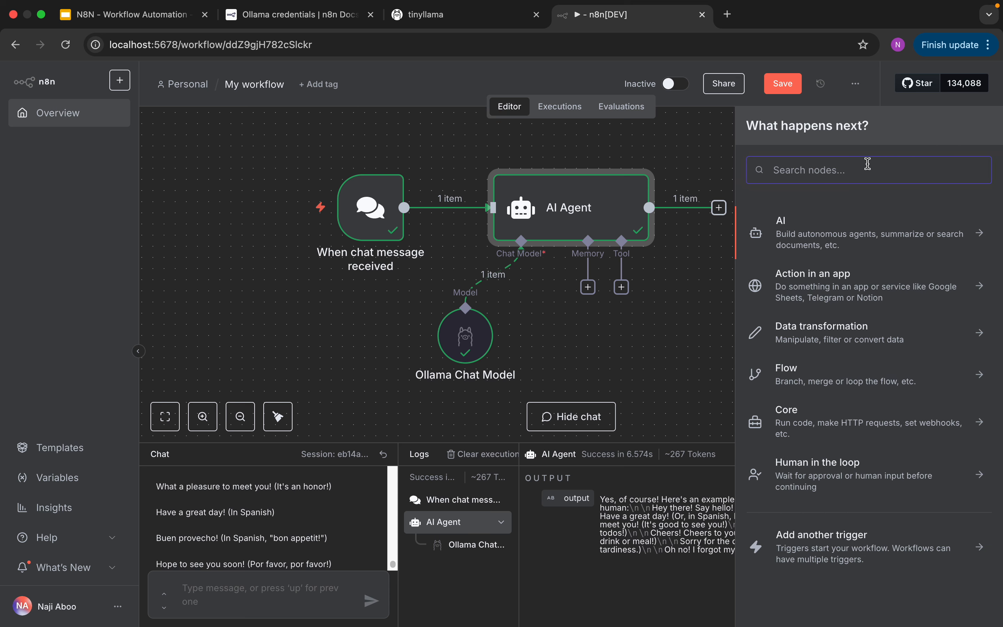
{"action": "type", "text": "c"}
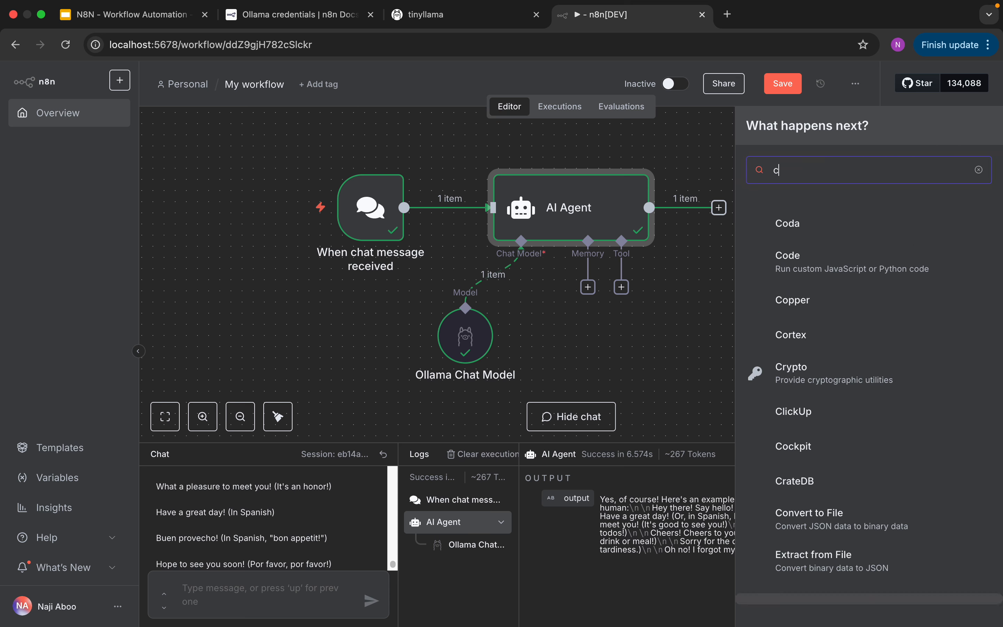
{"action": "type", "text": "onver"}
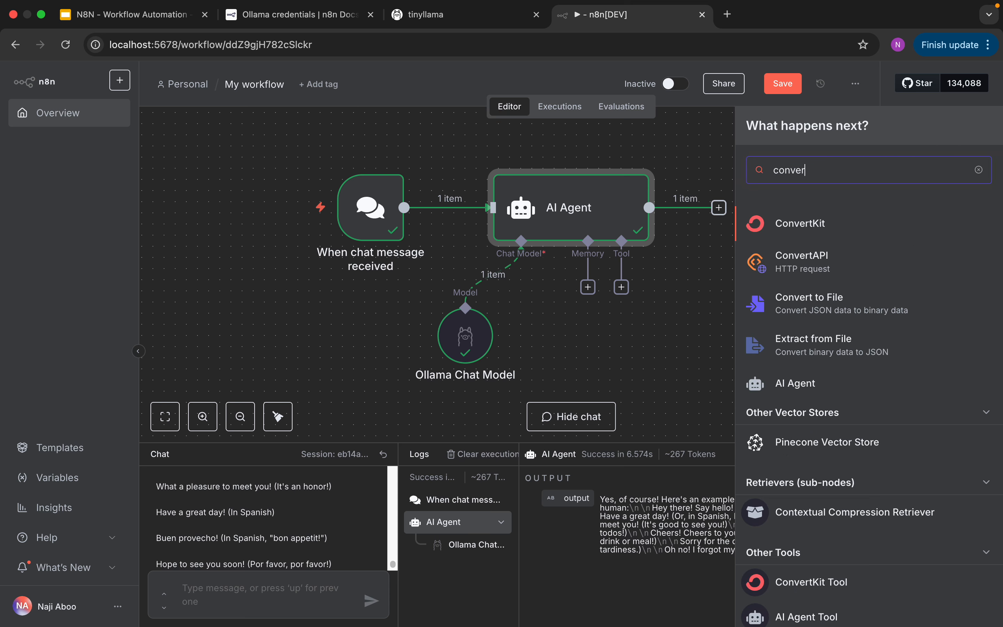
{"action": "left_click", "coordinate": [856, 305]}
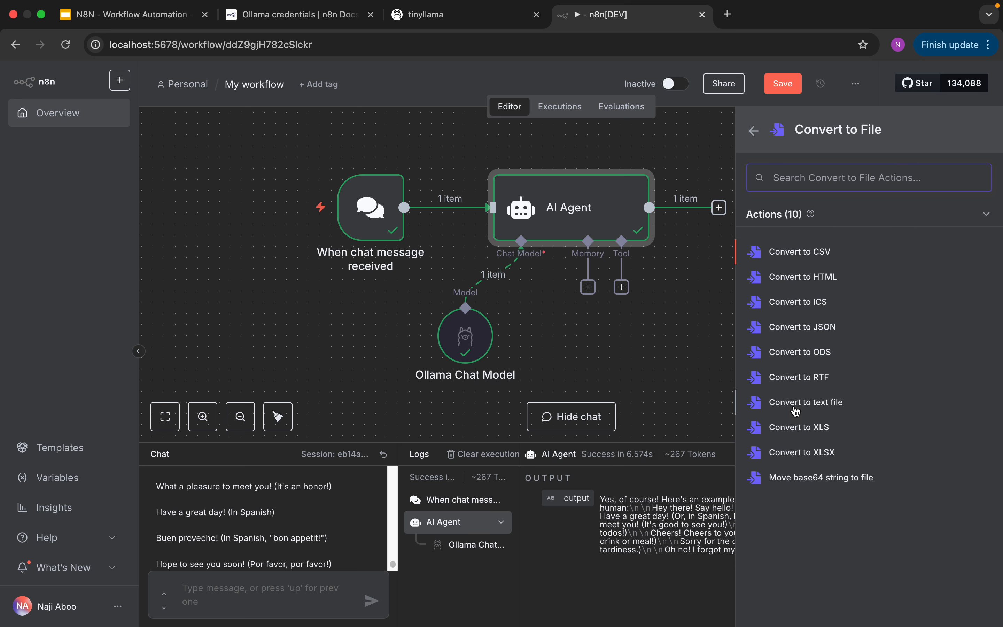
{"action": "left_click", "coordinate": [819, 408]}
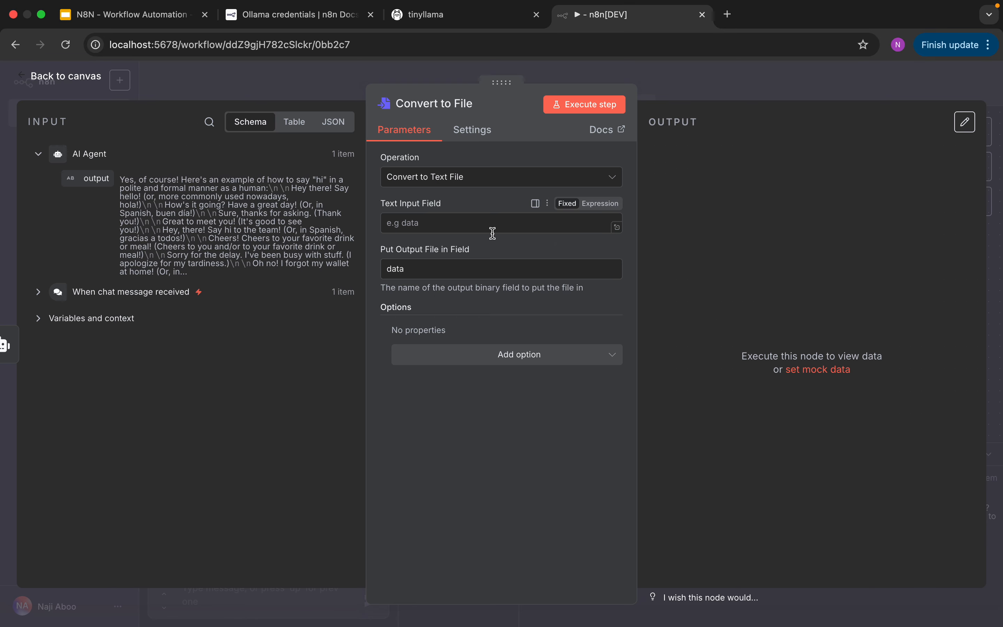
- Map the AI Agent's output field into the Convert to File node's Text Input Field and execute the step
{"action": "left_click", "coordinate": [98, 181]}
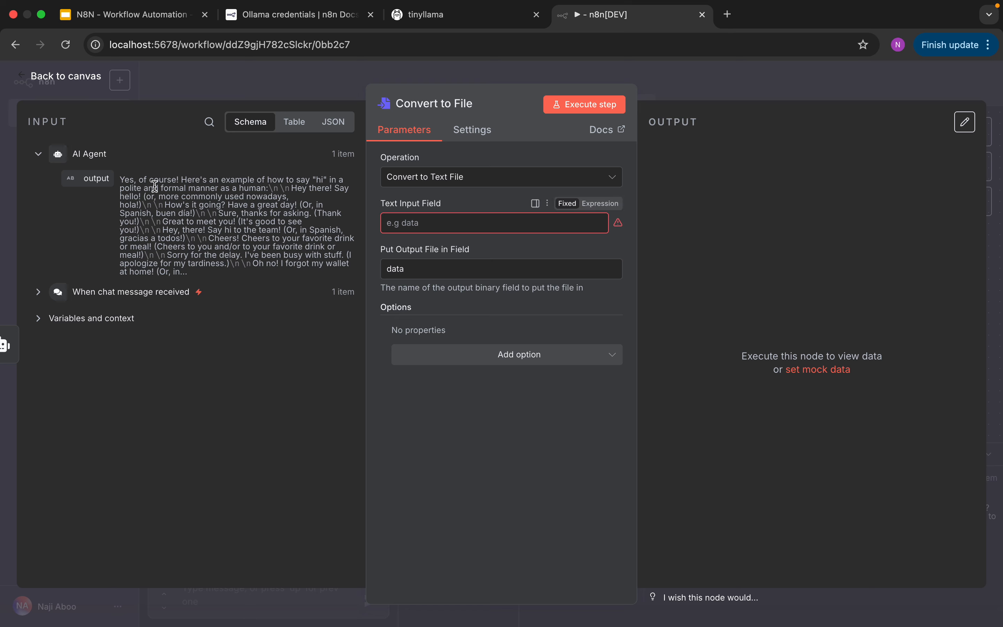
{"action": "left_click_drag", "start_coordinate": [92, 179], "coordinate": [400, 224]}
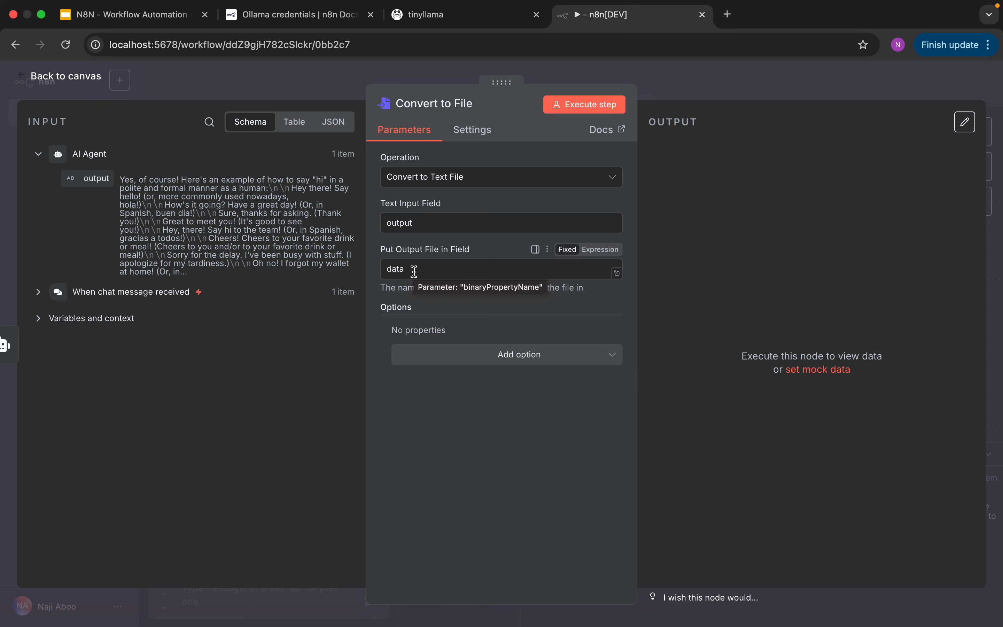
{"action": "left_click", "coordinate": [568, 108]}
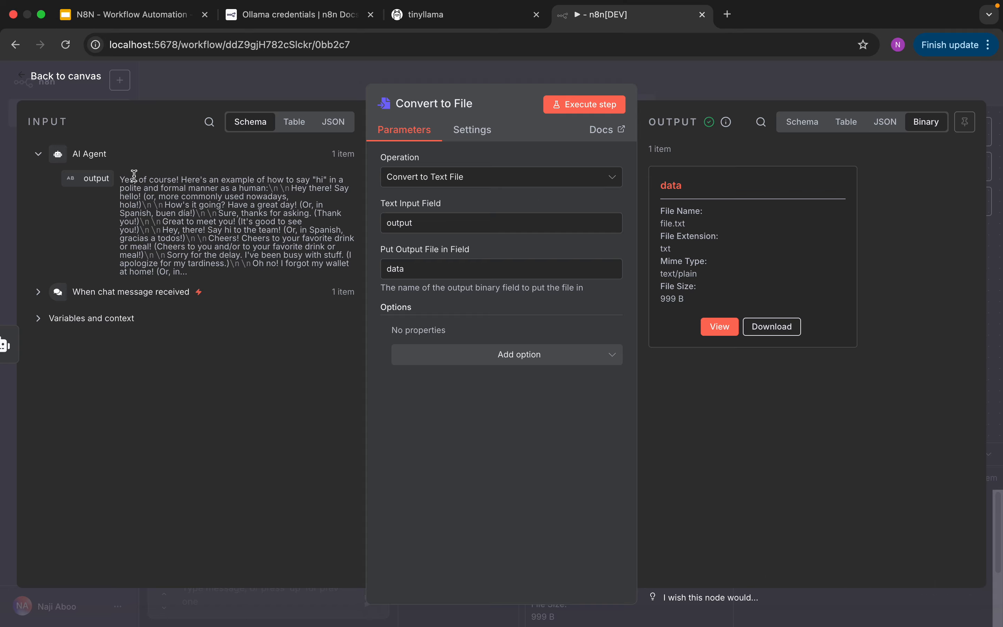
- Return to the canvas and shift the chat trigger, AI Agent and Convert to File nodes left to make room
{"action": "left_click", "coordinate": [73, 79]}
{"action": "left_click_drag", "start_coordinate": [373, 215], "coordinate": [317, 216]}
{"action": "left_click_drag", "start_coordinate": [580, 215], "coordinate": [535, 215]}
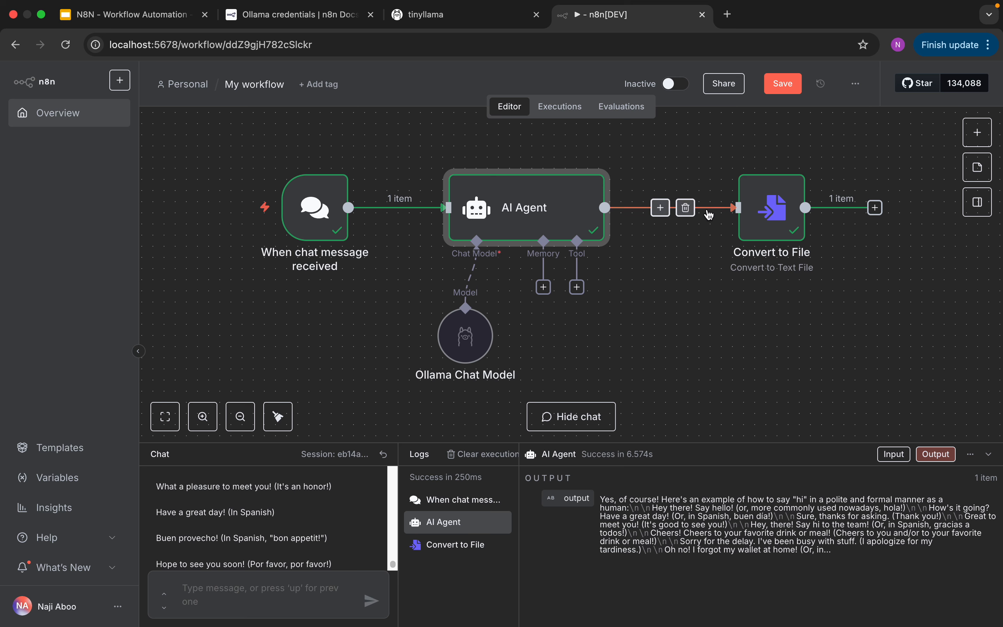
{"action": "left_click_drag", "start_coordinate": [758, 225], "coordinate": [725, 225]}
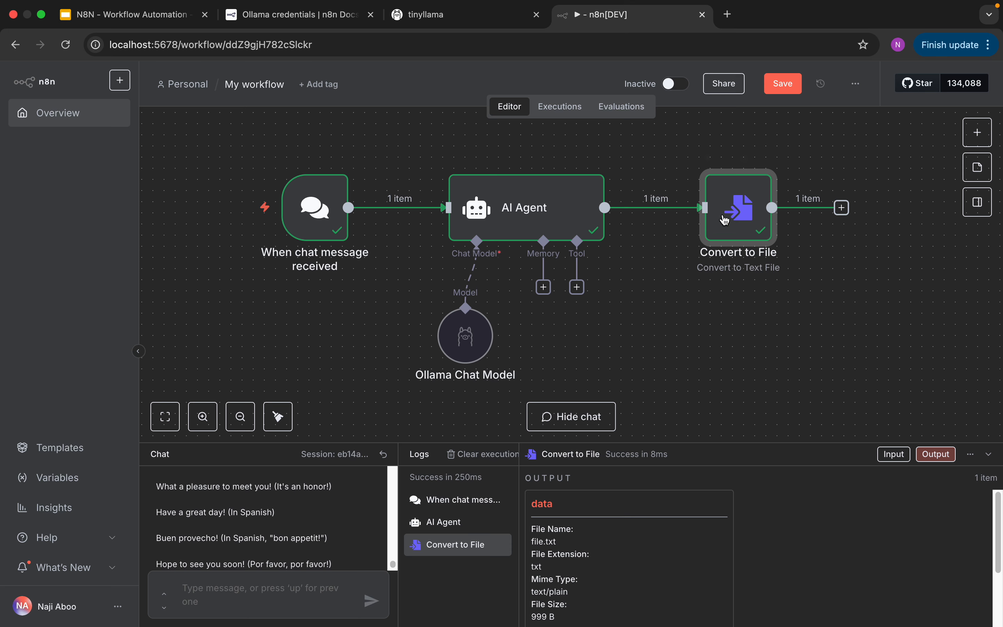
{"action": "left_click_drag", "start_coordinate": [737, 212], "coordinate": [725, 213]}
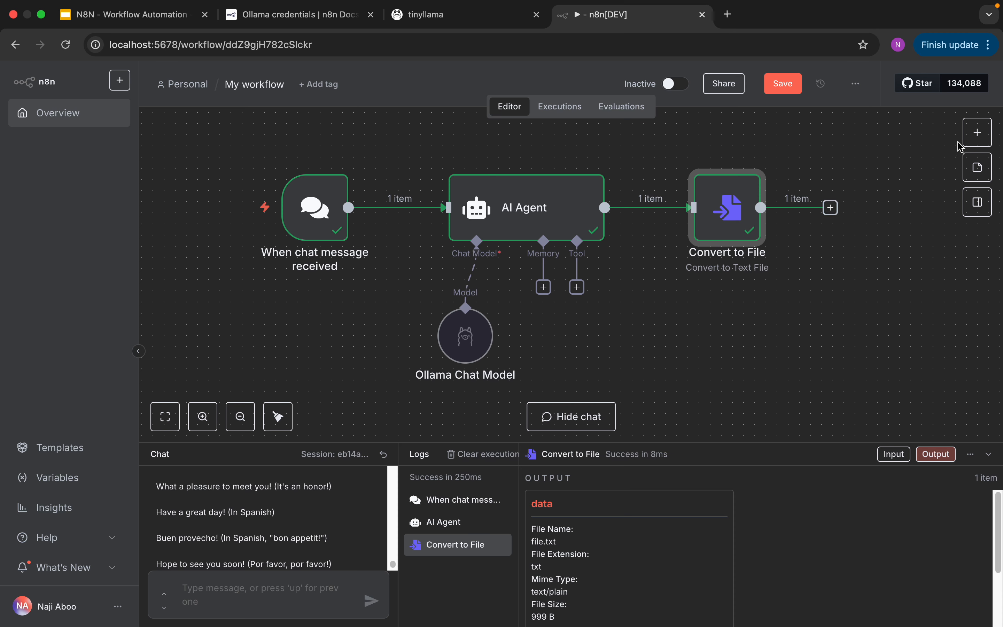
- Search the nodes for "write" and add a Read/Write Files from Disk node with the Write File to Disk action after Convert to File
{"action": "left_click", "coordinate": [972, 134]}
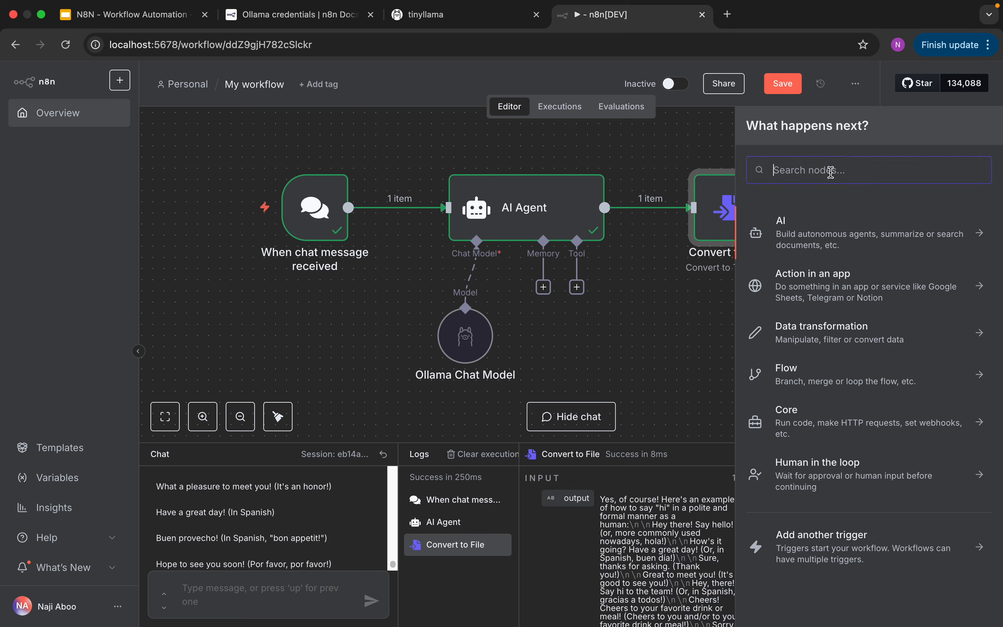
{"action": "type", "text": "write"}
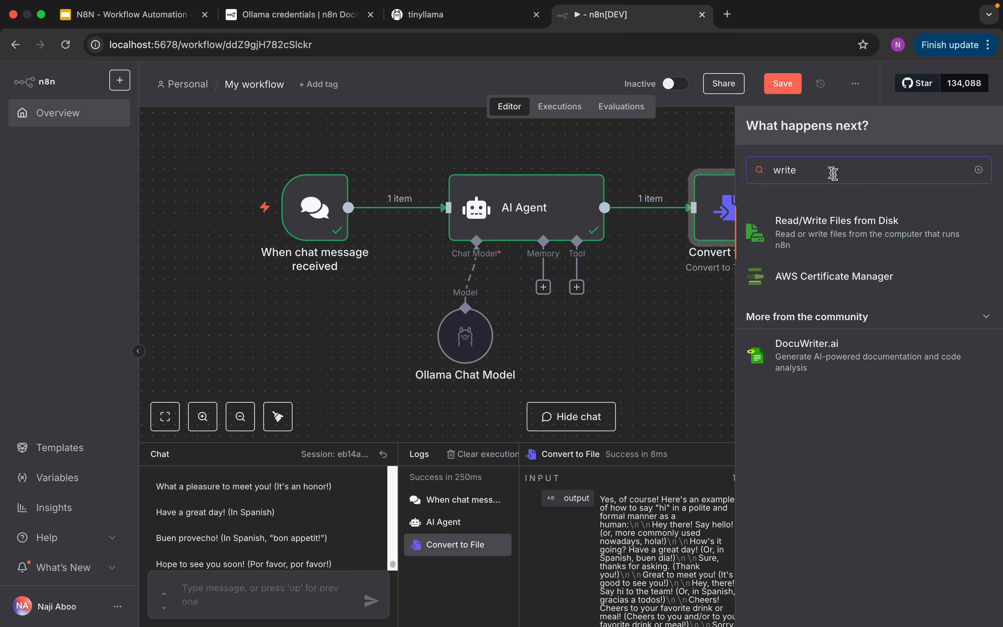
{"action": "left_click", "coordinate": [830, 235]}
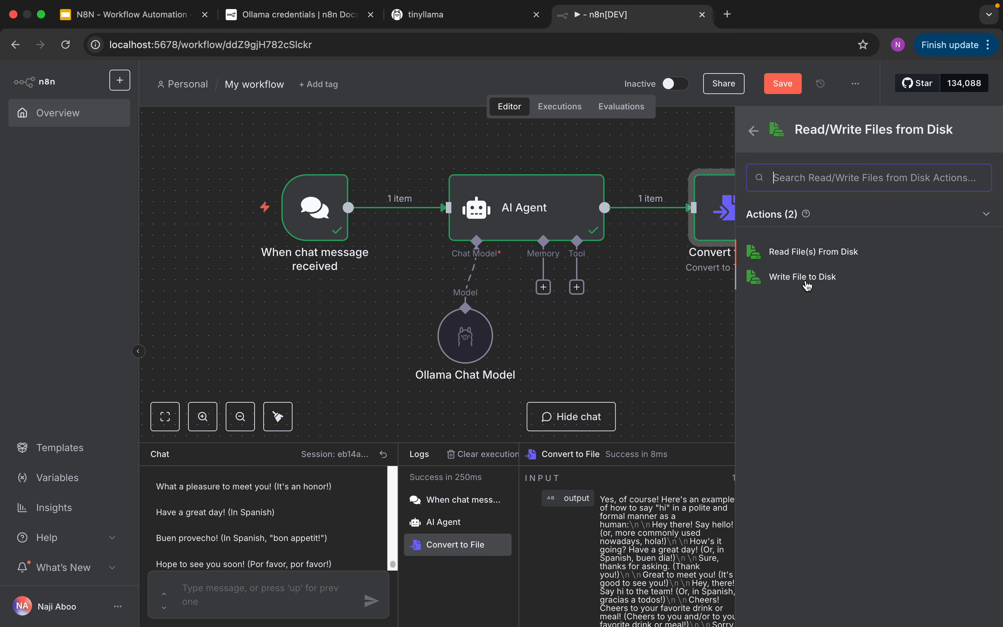
{"action": "left_click", "coordinate": [810, 286]}
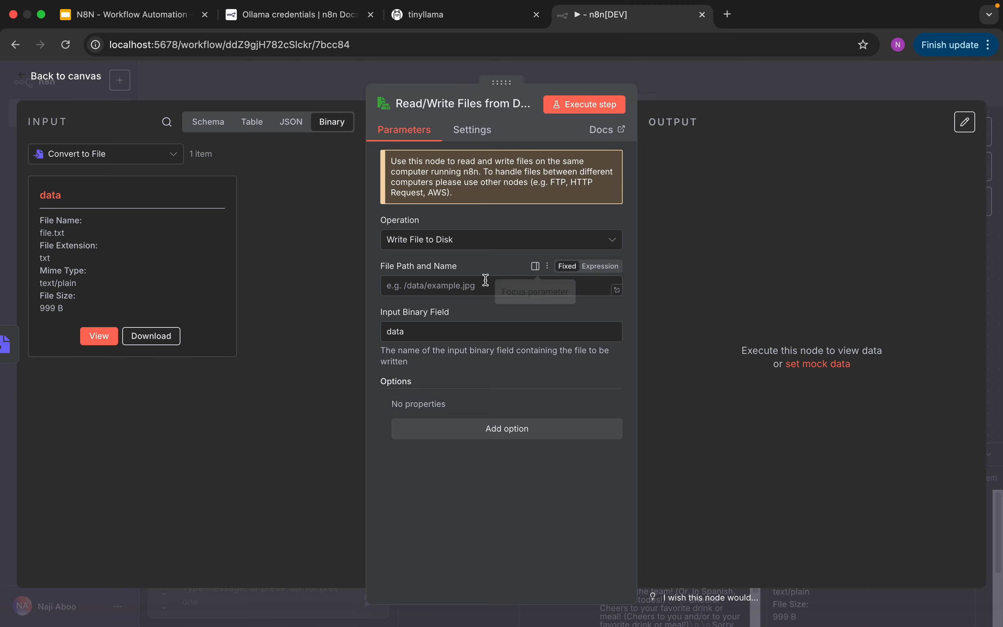
- Leave full screen, switch to Terminal, run pwd in the n8n folder's session and copy the resulting path
{"action": "left_click", "coordinate": [463, 289]}
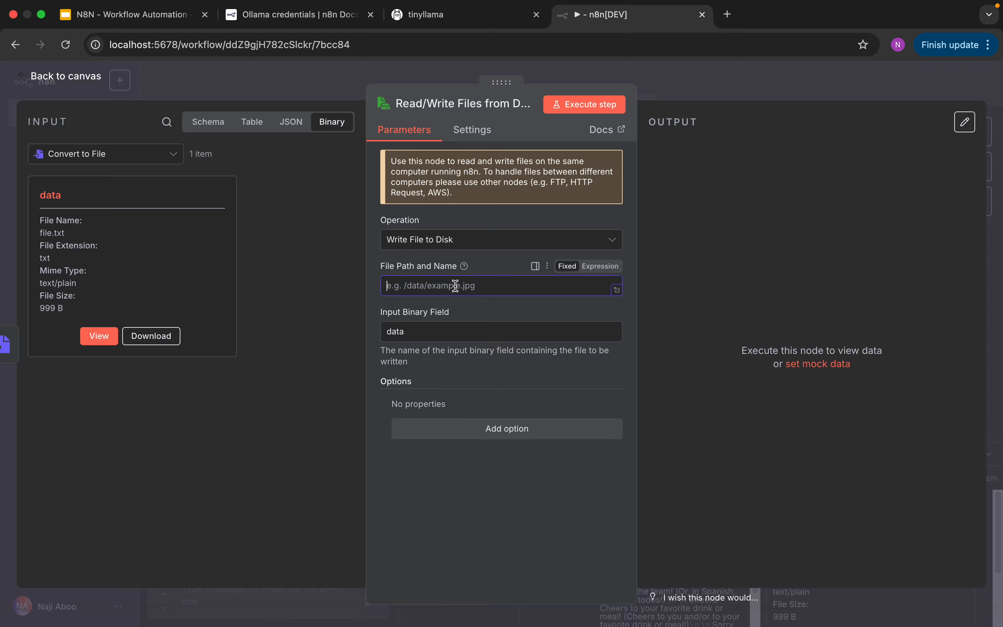
{"action": "left_click", "coordinate": [42, 15]}
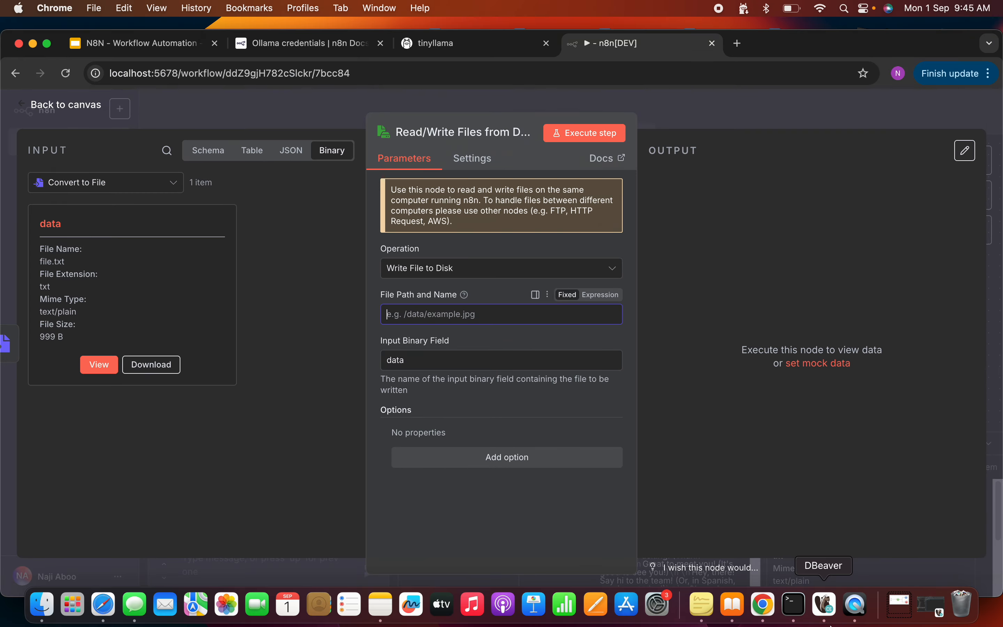
{"action": "left_click", "coordinate": [794, 605]}
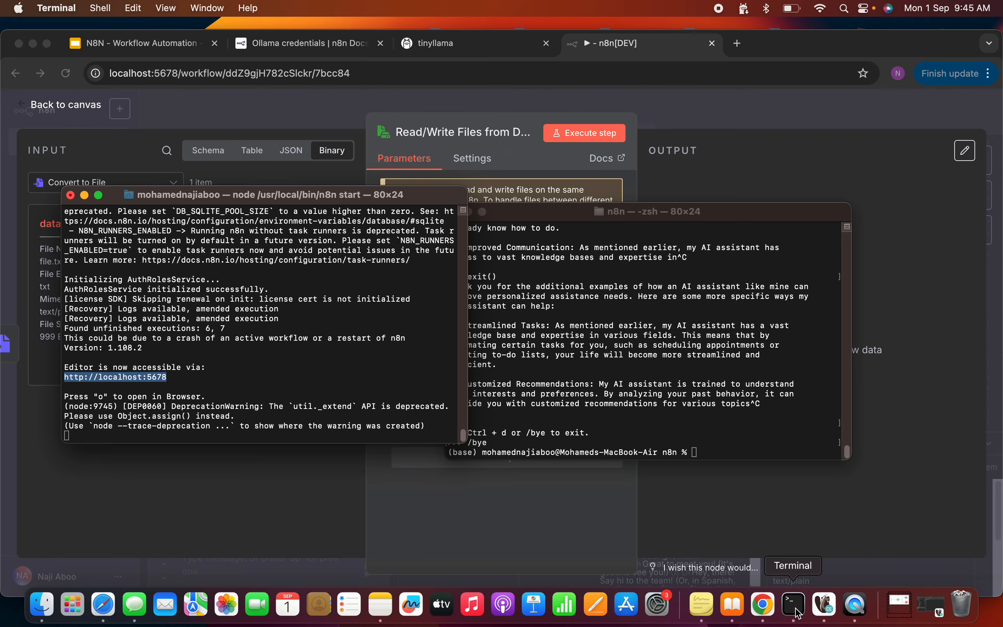
{"action": "left_click", "coordinate": [760, 444]}
{"action": "type", "text": "pwd"}
{"action": "key", "text": "Return"}
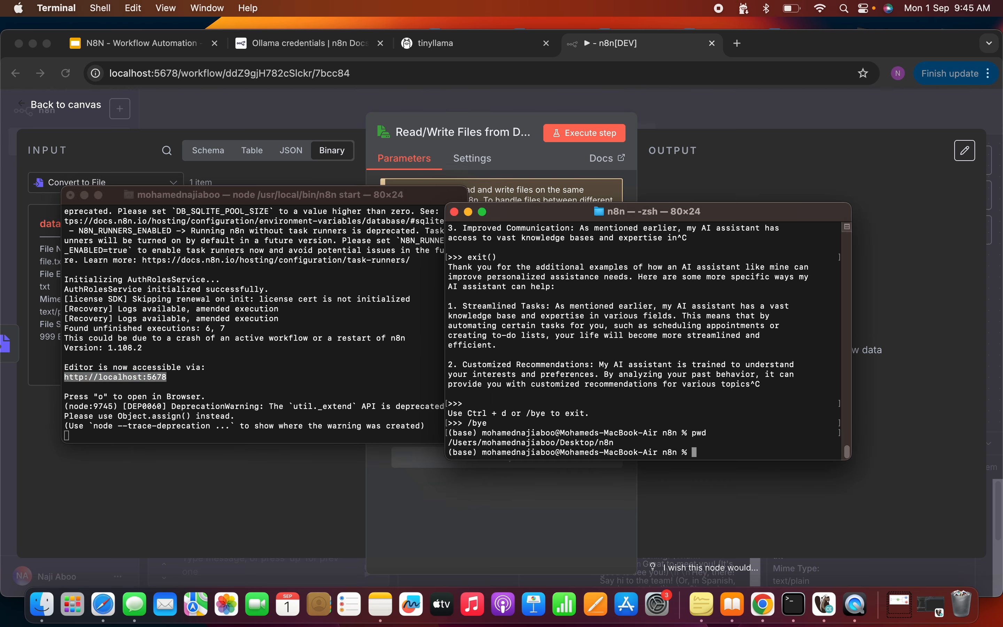
{"action": "left_click_drag", "start_coordinate": [629, 446], "coordinate": [449, 443]}
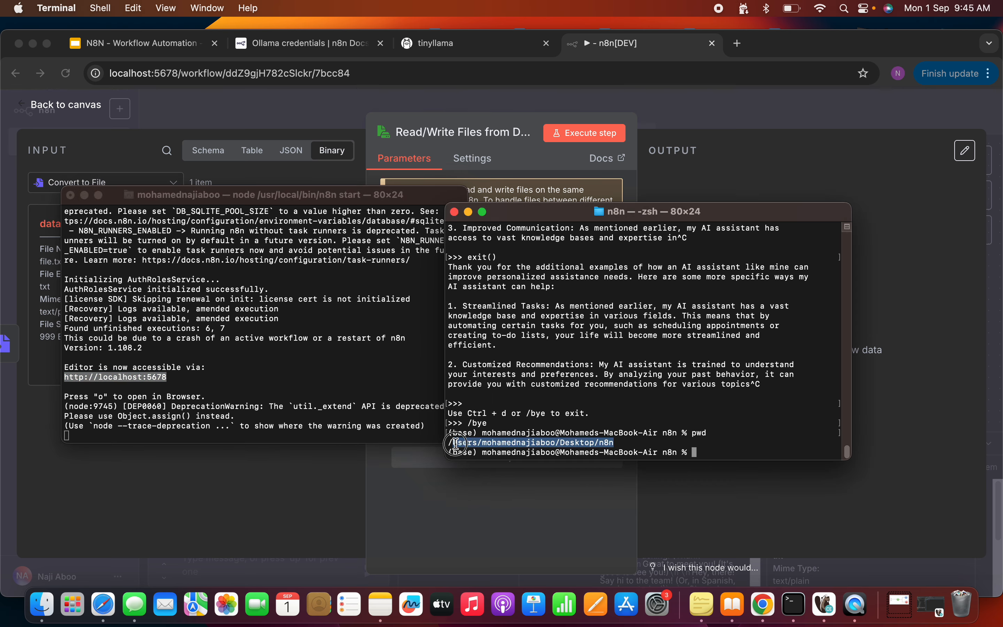
{"action": "right_click", "coordinate": [480, 443]}
{"action": "left_click", "coordinate": [516, 463]}
- Back in Chrome, set the File Path and Name to the copied n8n folder path followed by /test.txt
{"action": "left_click", "coordinate": [765, 605]}
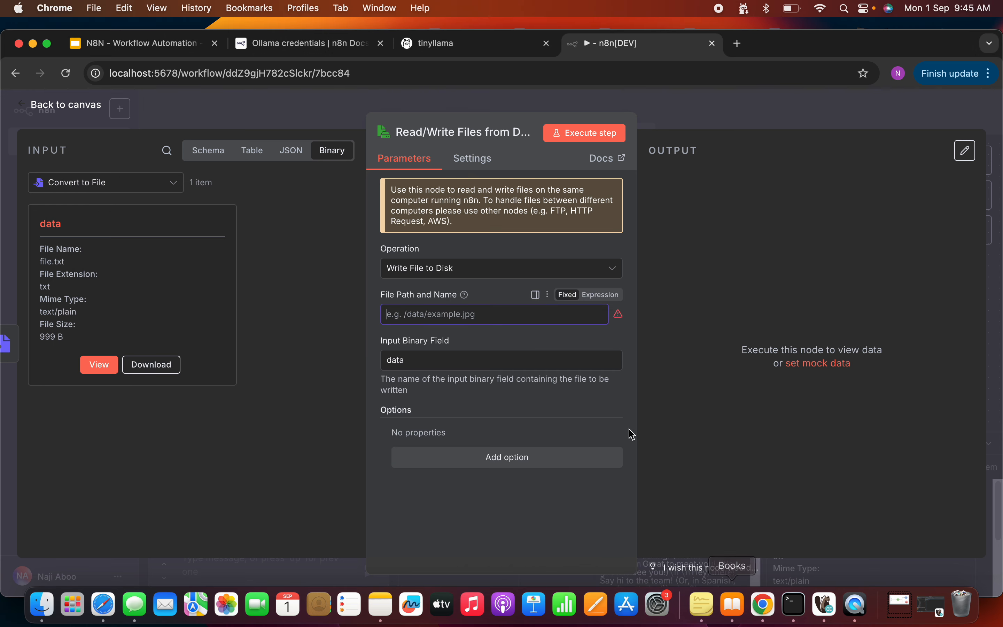
{"action": "left_click", "coordinate": [473, 316]}
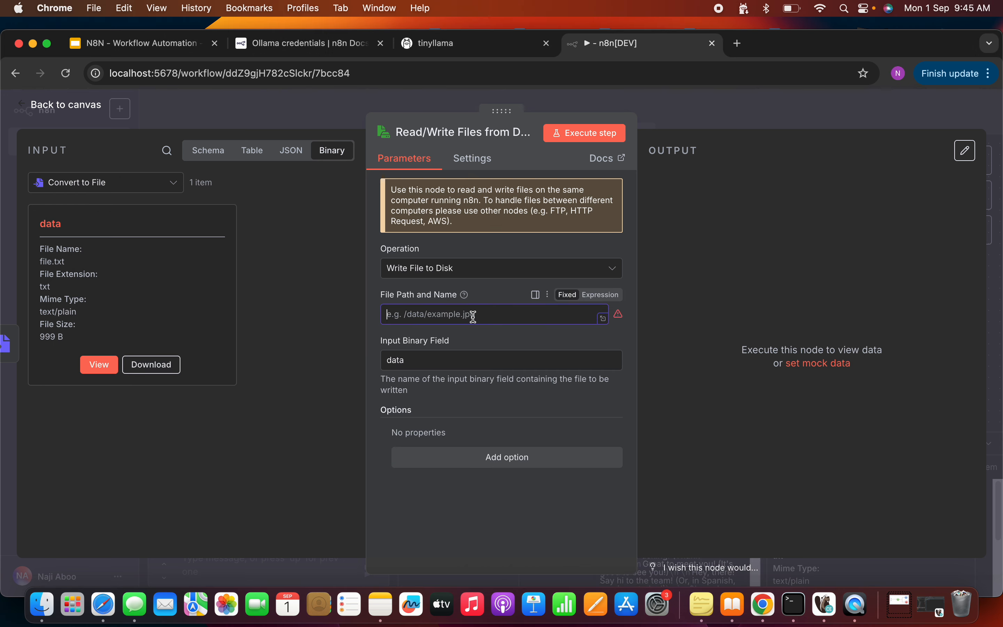
{"action": "right_click", "coordinate": [474, 314]}
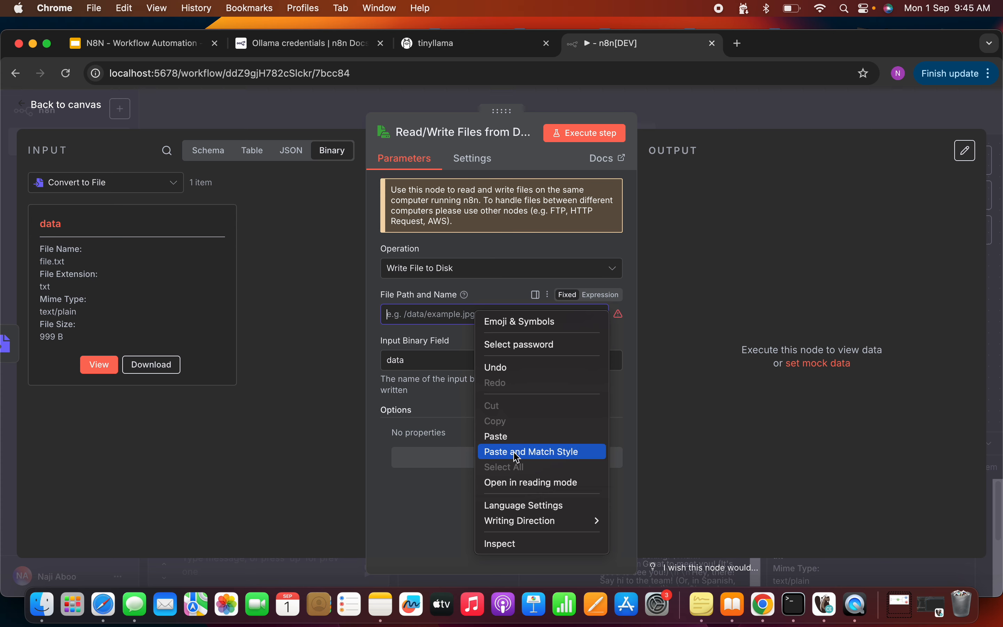
{"action": "left_click", "coordinate": [495, 434]}
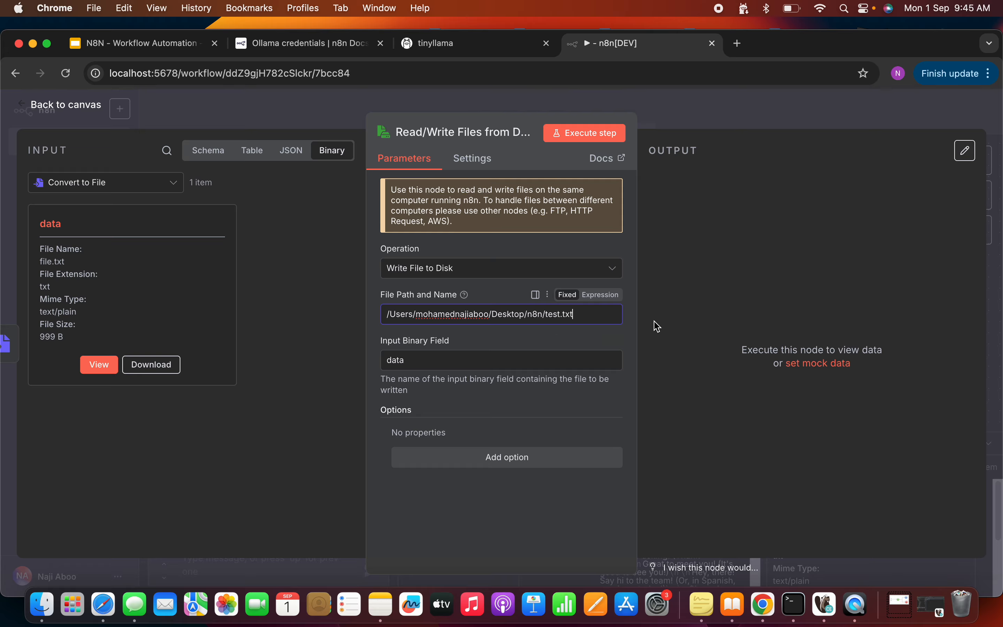
- Execute the write step and send "hi" in the workflow chat
{"action": "left_click", "coordinate": [588, 136]}
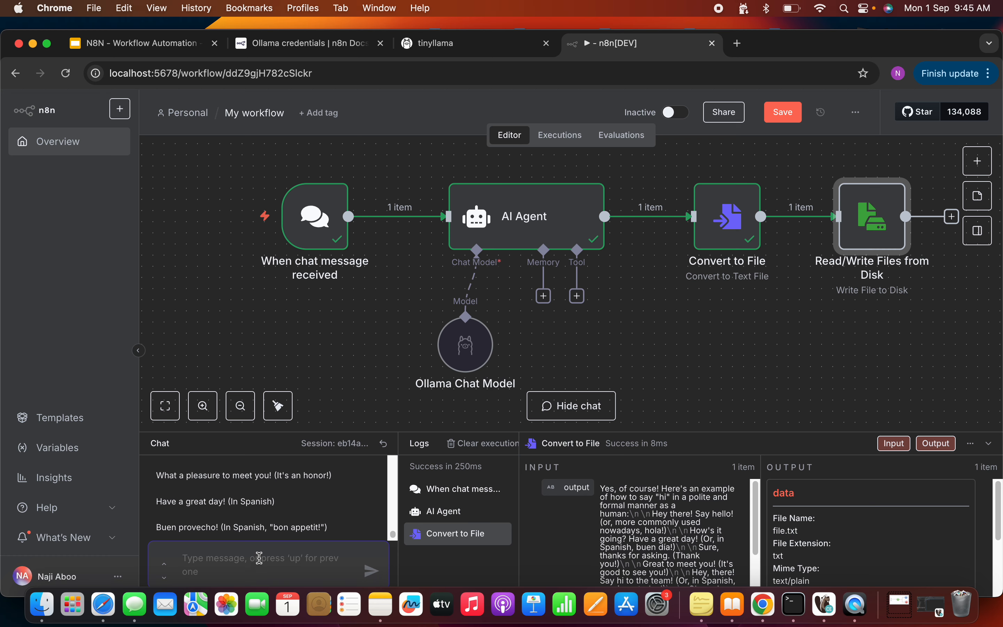
{"action": "type", "text": "hi"}
{"action": "key", "text": "Return"}
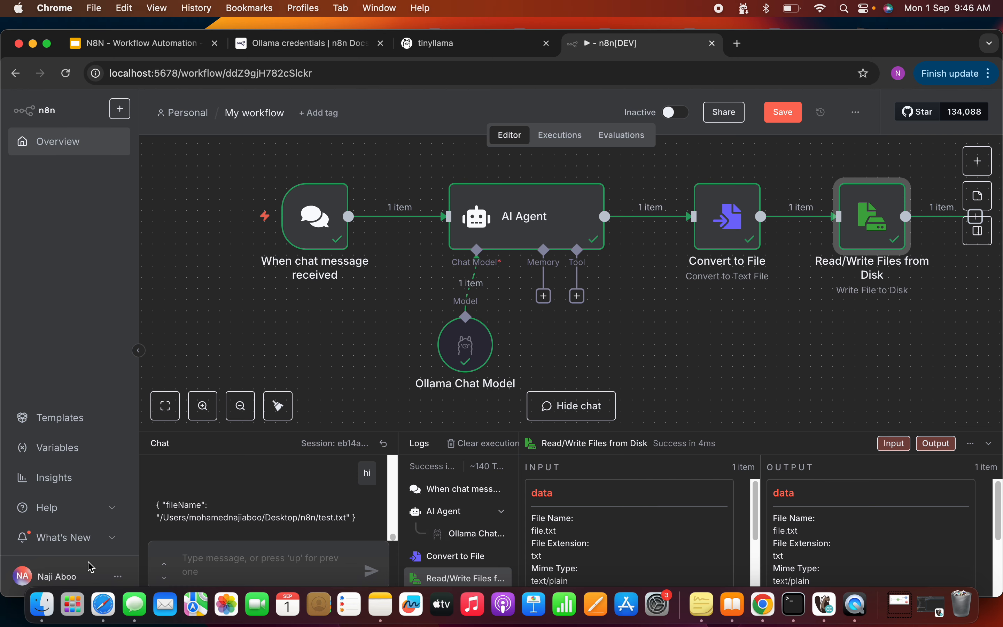
- Open test.txt from the n8n folder in Finder with TextEdit, examine the saved AI response, and return to Chrome
{"action": "left_click", "coordinate": [42, 605]}
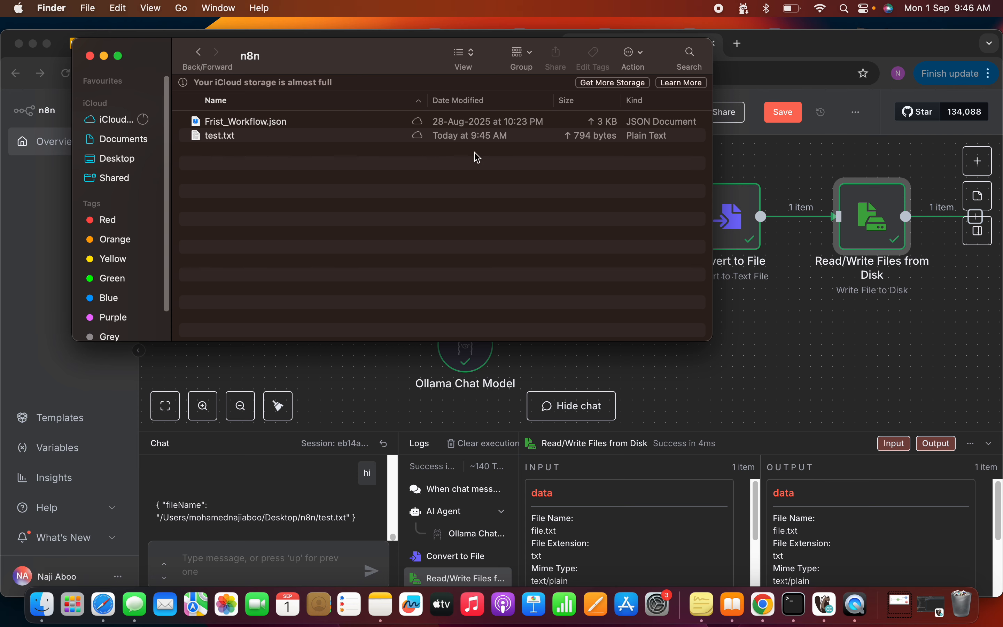
{"action": "right_click", "coordinate": [230, 142]}
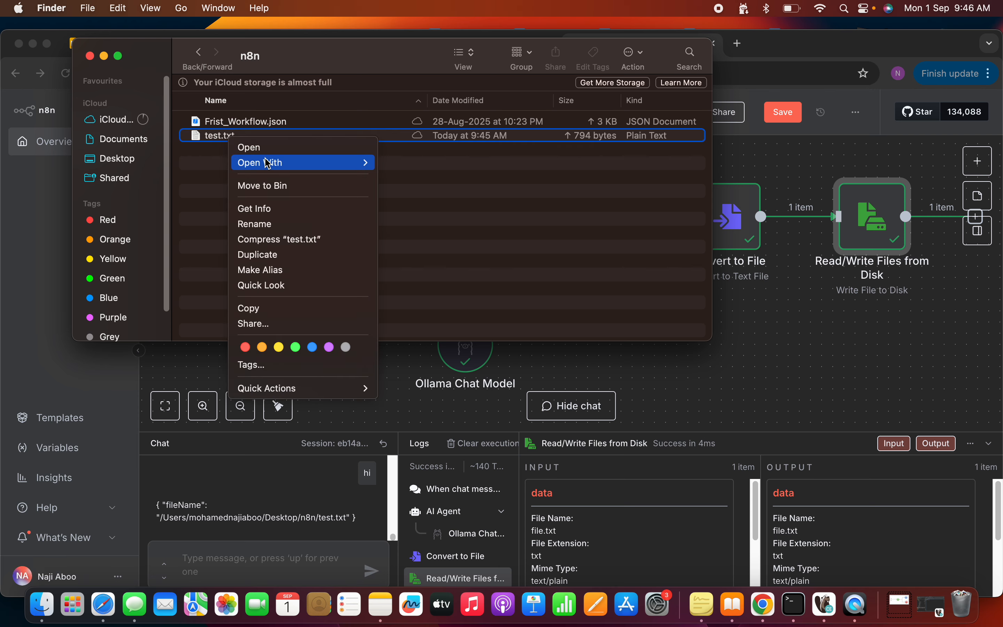
{"action": "mouse_move", "coordinate": [276, 164]}
{"action": "left_click", "coordinate": [417, 166]}
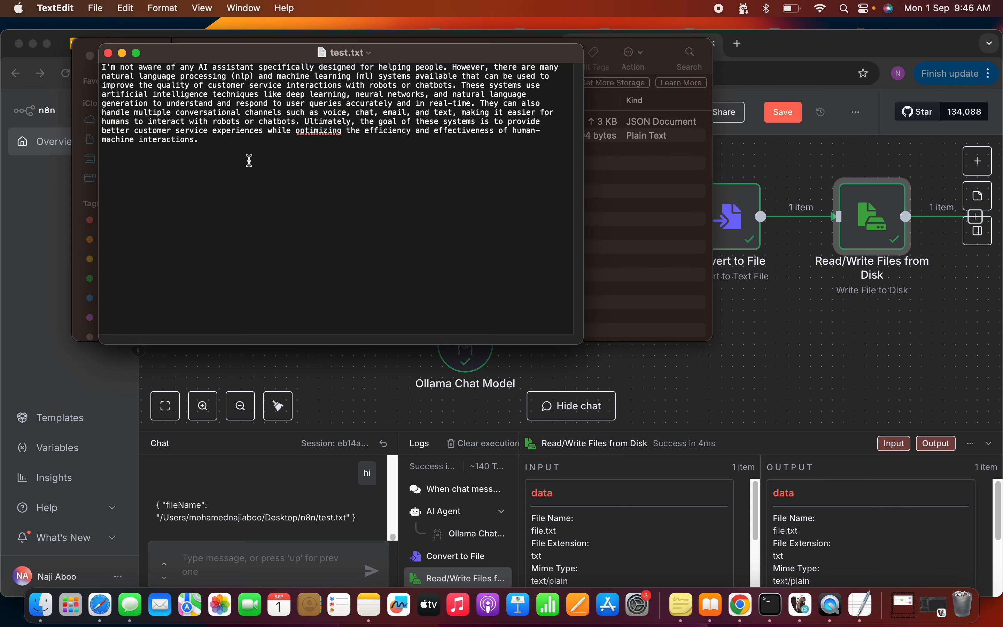
{"action": "left_click_drag", "start_coordinate": [238, 157], "coordinate": [101, 71]}
{"action": "left_click", "coordinate": [221, 153]}
{"action": "left_click_drag", "start_coordinate": [220, 161], "coordinate": [121, 85]}
{"action": "left_click", "coordinate": [186, 95]}
{"action": "left_click", "coordinate": [710, 406]}
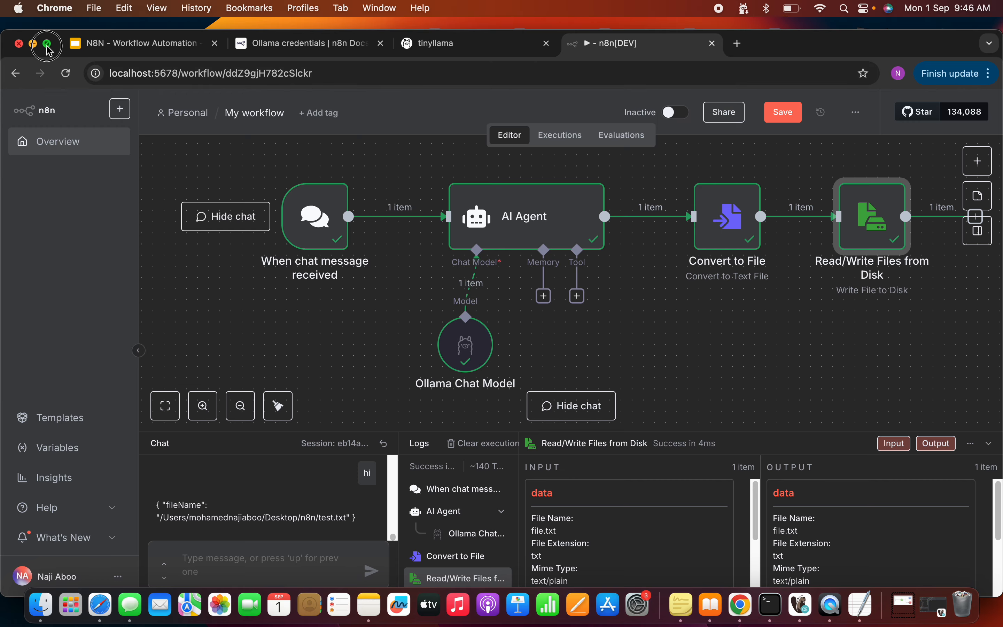
- Restore full screen, search the nodes for "edit", add an Edit Fields (Set) node and return to the canvas
{"action": "left_click", "coordinate": [47, 43]}
{"action": "left_click", "coordinate": [976, 139]}
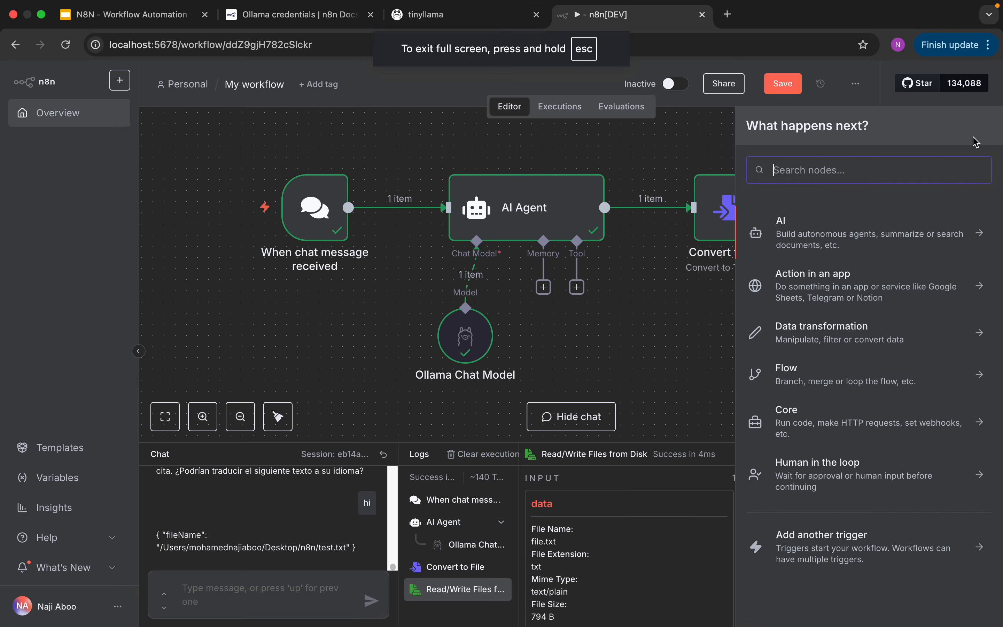
{"action": "type", "text": "edit"}
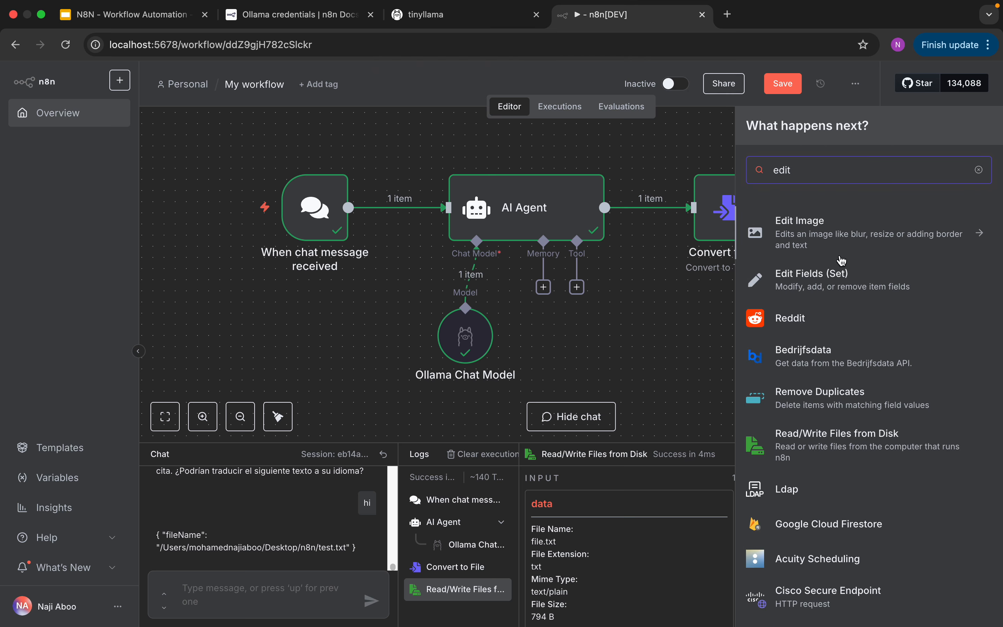
{"action": "left_click", "coordinate": [833, 287]}
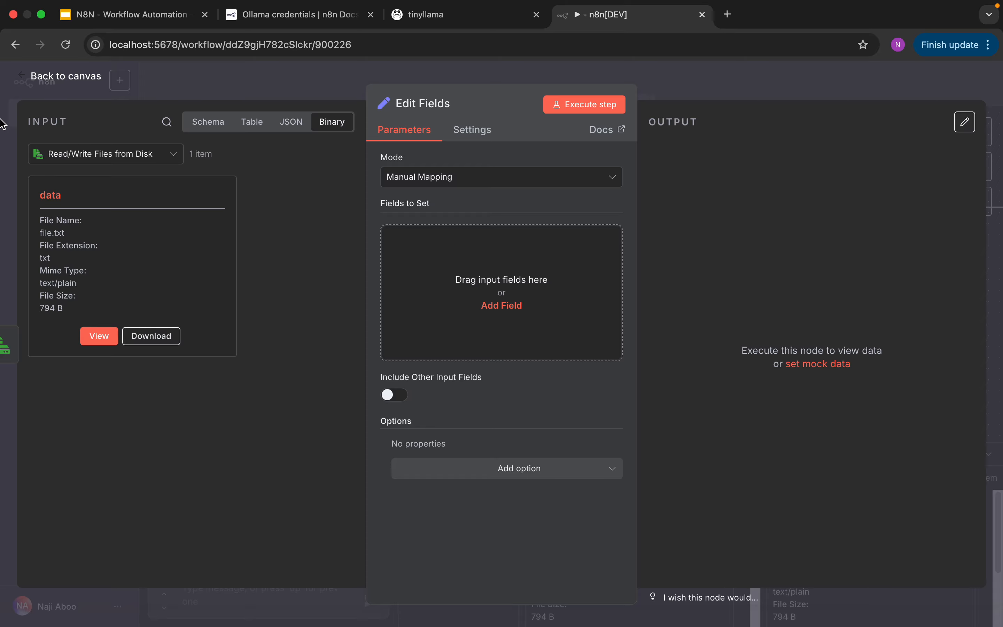
{"action": "left_click", "coordinate": [61, 86]}
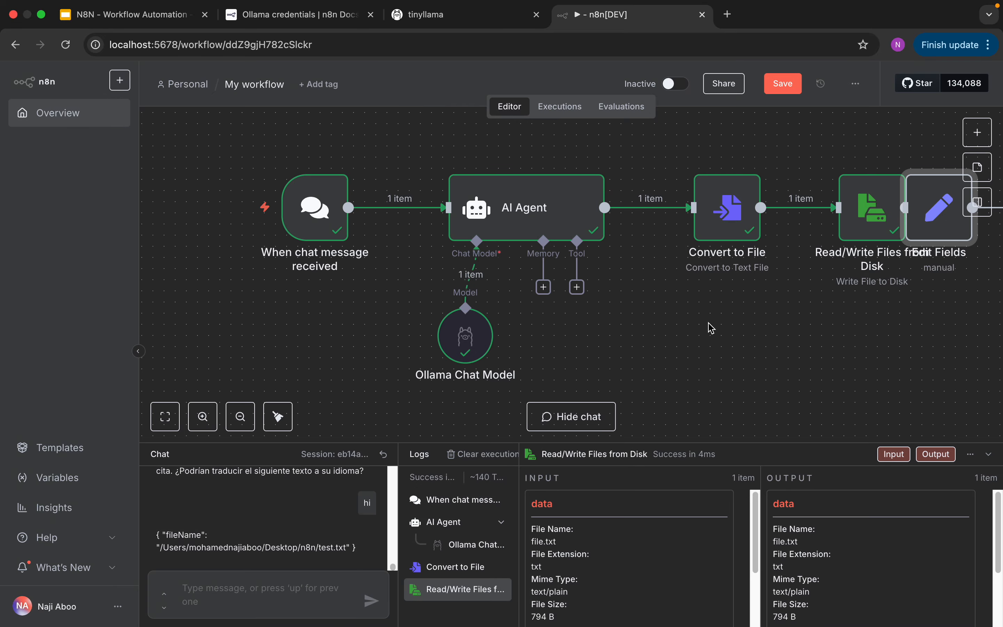
- Move the Edit Fields node between the chat trigger and AI Agent and delete its connection from Read/Write Files from Disk
{"action": "left_click_drag", "start_coordinate": [929, 221], "coordinate": [462, 177]}
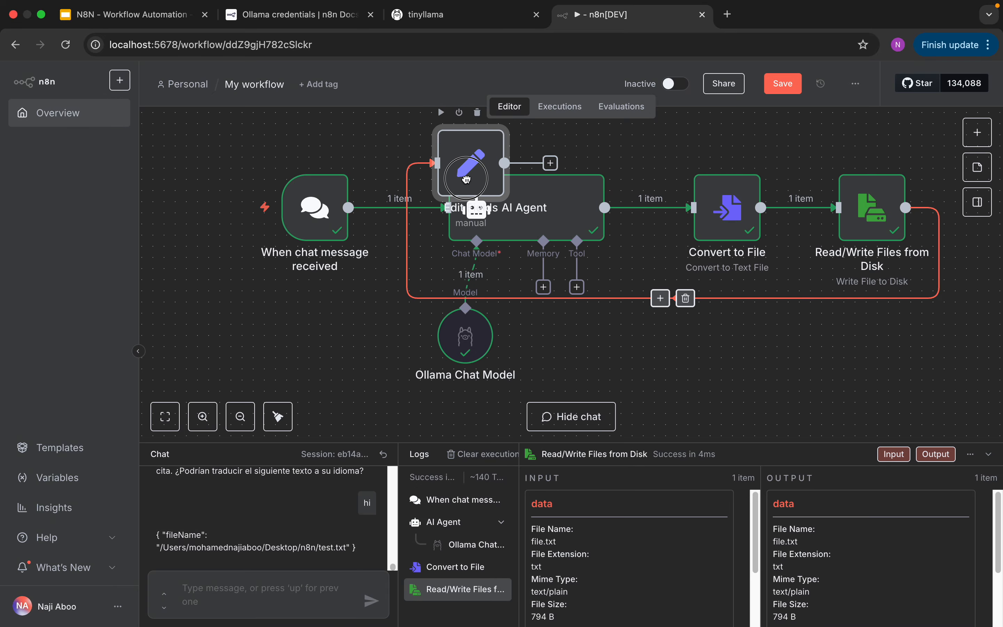
{"action": "left_click", "coordinate": [686, 298]}
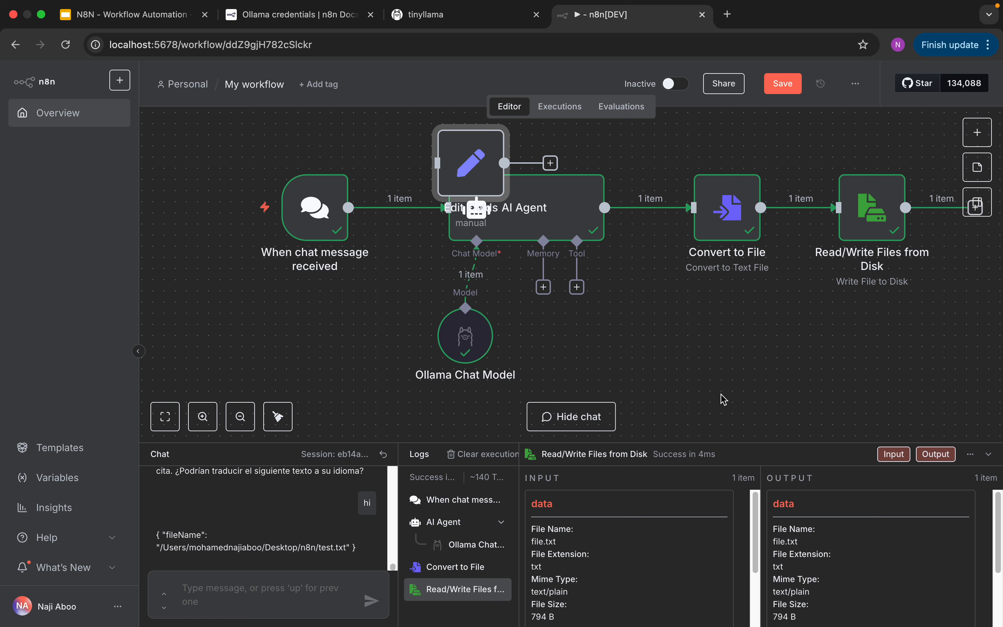
{"action": "left_click_drag", "start_coordinate": [487, 193], "coordinate": [442, 193]}
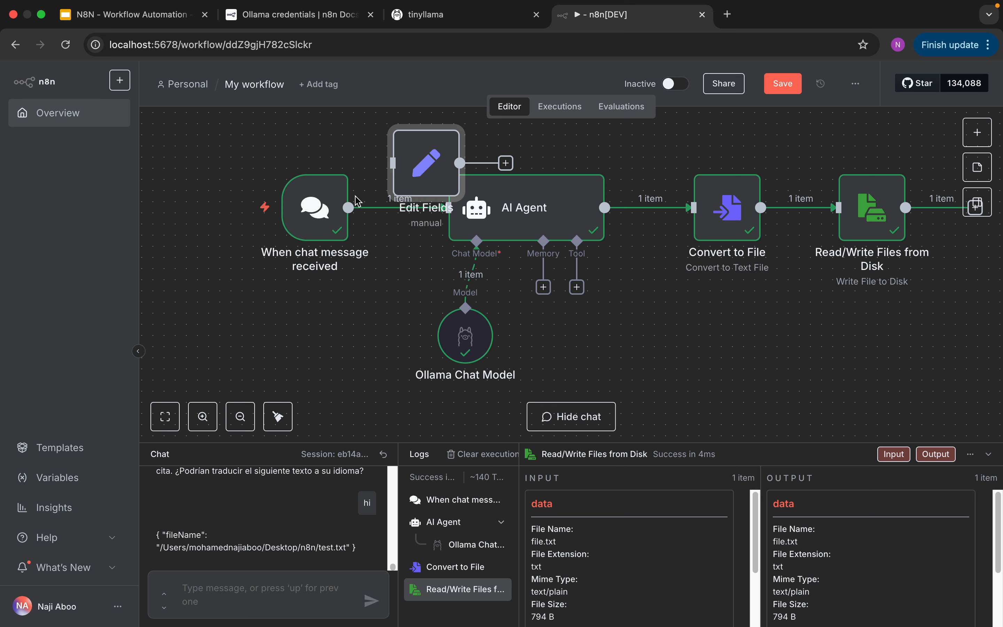
- Move the chat trigger and AI Agent nodes down and apart so the Edit Fields node sits above the gap between them
{"action": "left_click_drag", "start_coordinate": [315, 208], "coordinate": [293, 263]}
{"action": "left_click_drag", "start_coordinate": [489, 231], "coordinate": [533, 287]}
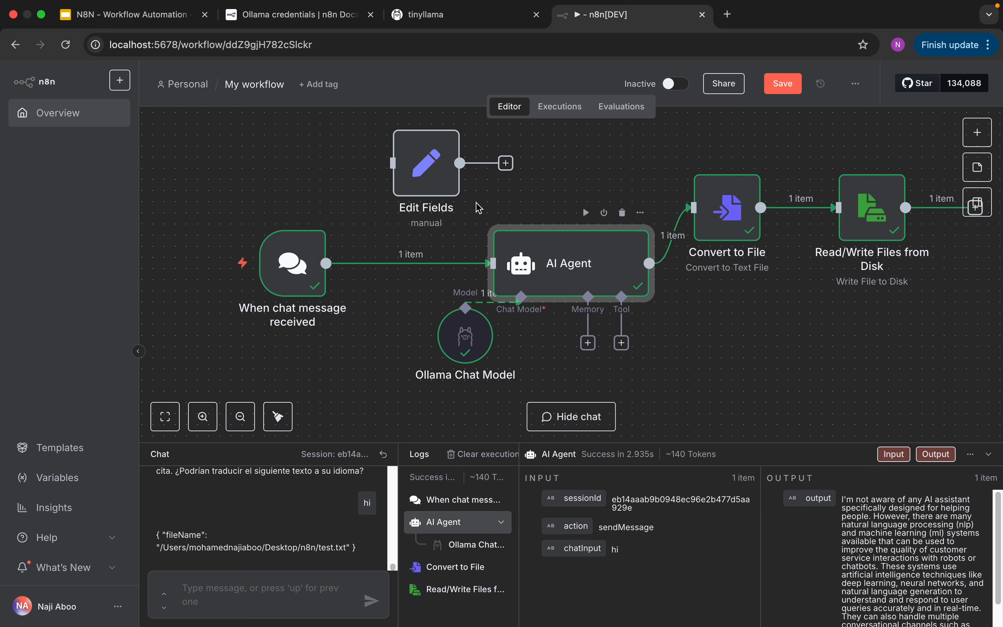
{"action": "left_click", "coordinate": [436, 178]}
- Replace the direct link between the chat trigger and AI Agent with connections running through the Edit Fields node
{"action": "mouse_move", "coordinate": [427, 254]}
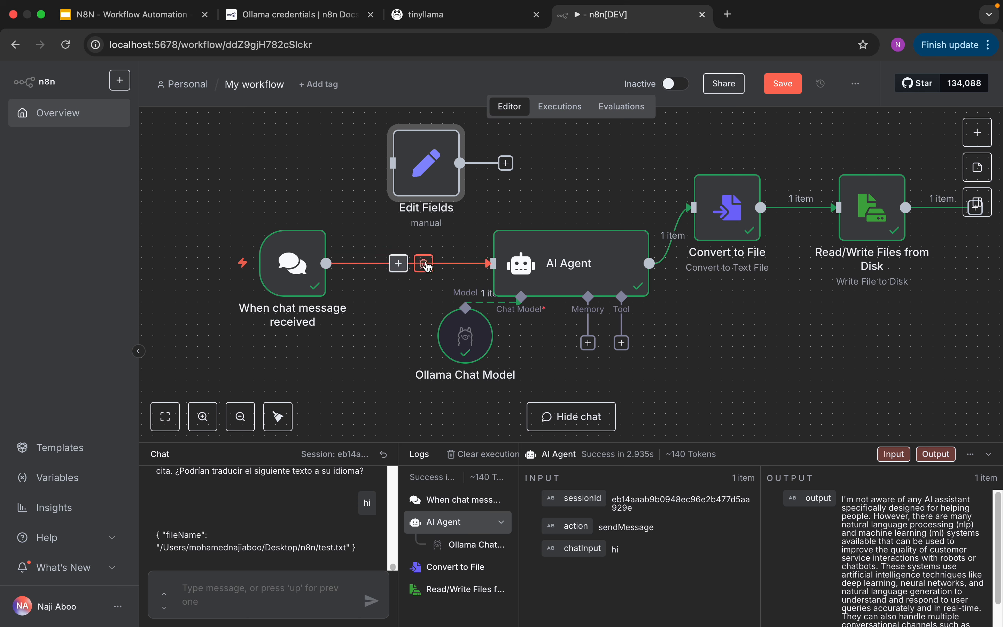
{"action": "left_click", "coordinate": [425, 264]}
{"action": "left_click_drag", "start_coordinate": [385, 263], "coordinate": [402, 187]}
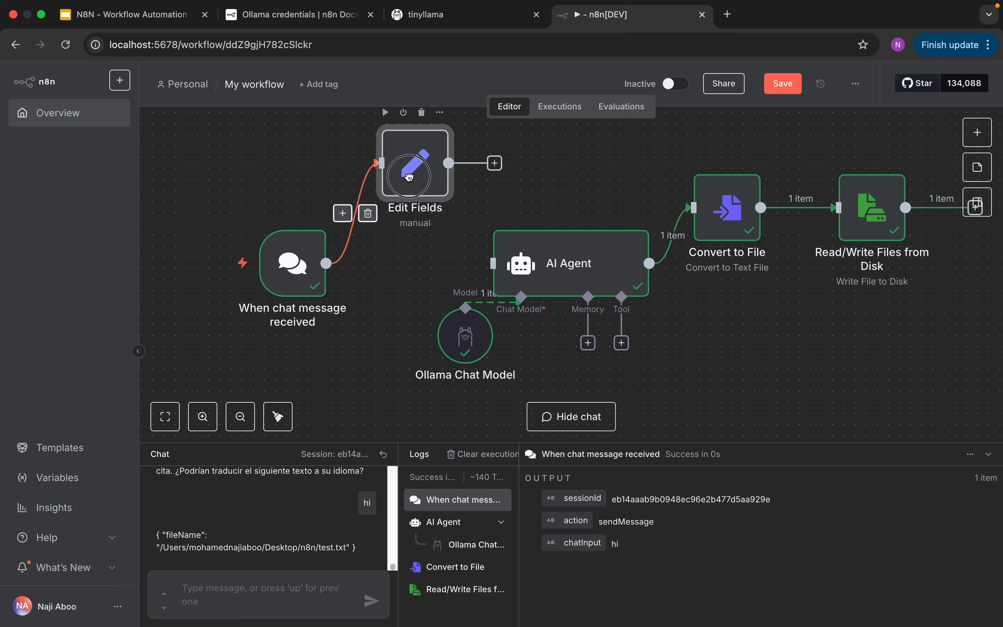
{"action": "left_click_drag", "start_coordinate": [449, 163], "coordinate": [467, 254]}
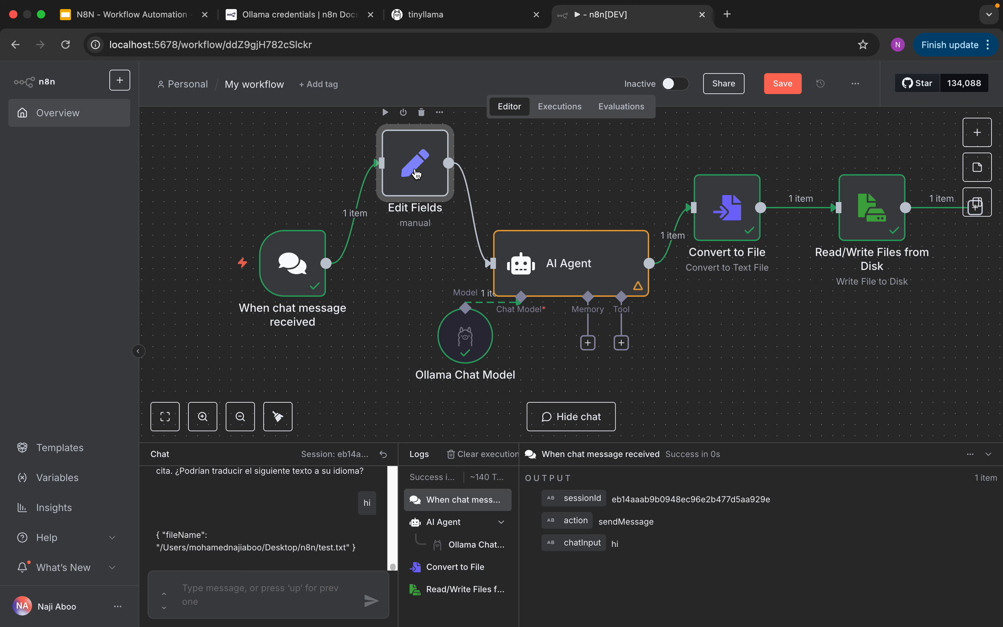
- Map the chat trigger's chatInput into the Edit Fields node's Fields to Set and return to the canvas
{"action": "double_click", "coordinate": [416, 174]}
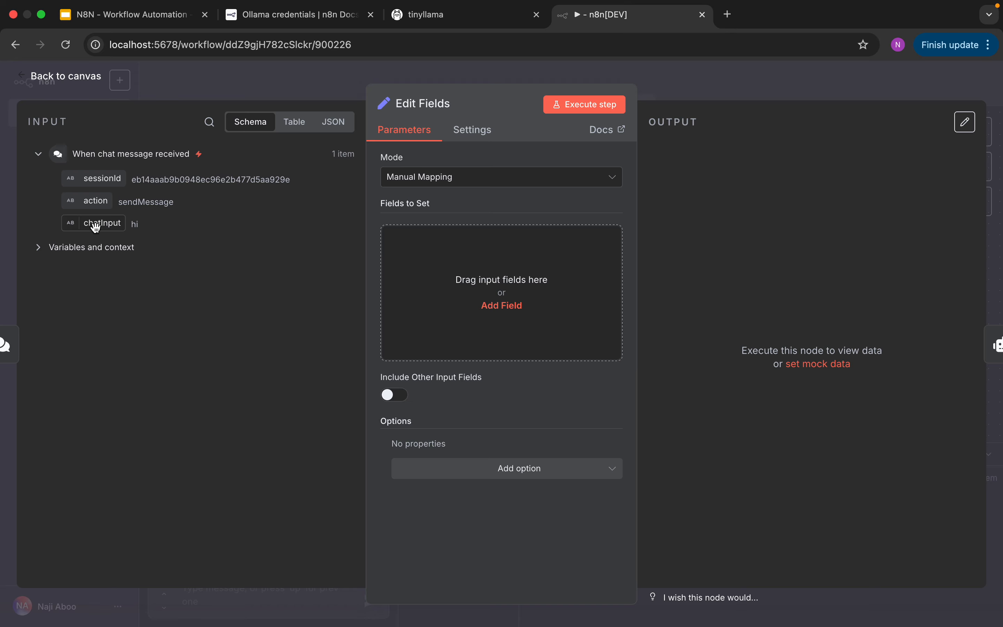
{"action": "left_click_drag", "start_coordinate": [95, 228], "coordinate": [429, 255]}
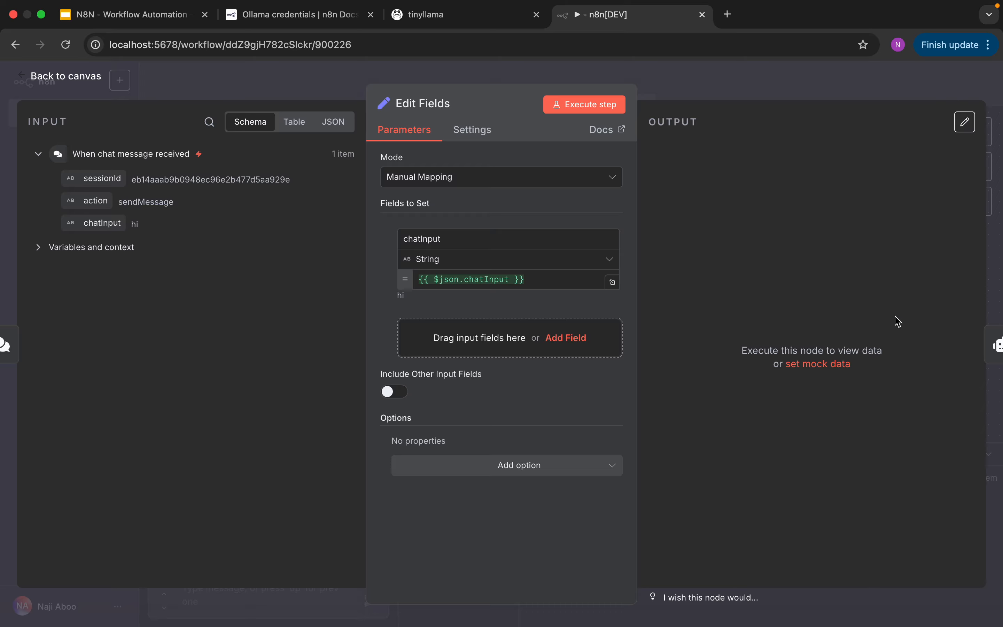
{"action": "left_click", "coordinate": [63, 79]}
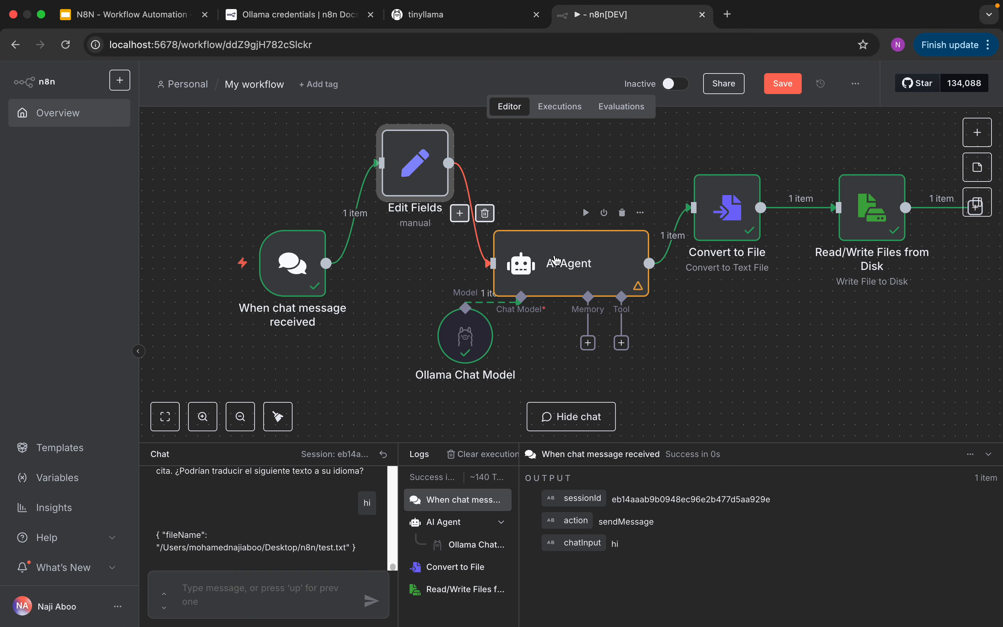
- Test the workflow with the Edit Fields node by sending "hi" in the chat
{"action": "left_click", "coordinate": [251, 590]}
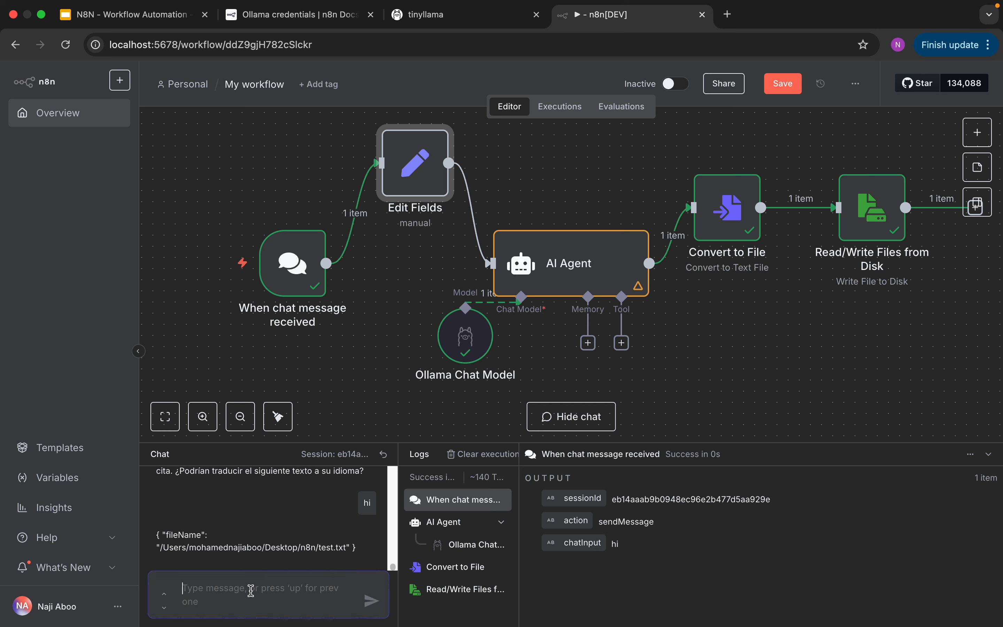
{"action": "type", "text": "hi"}
{"action": "key", "text": "Return"}
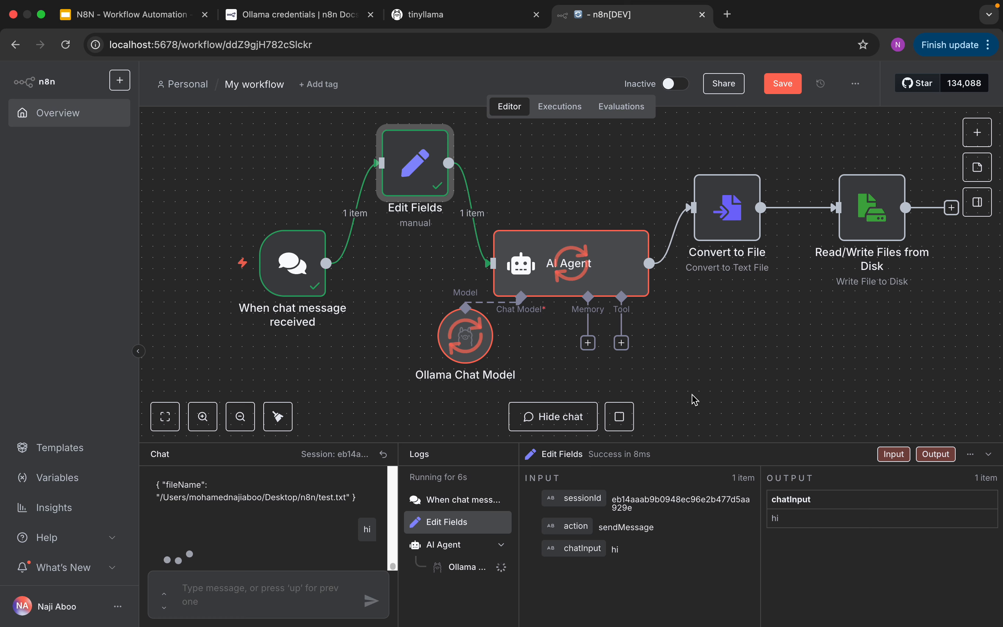
- Rearrange the chat trigger, Edit Fields, AI Agent and Convert to File nodes into one roughly level row
{"action": "left_click_drag", "start_coordinate": [535, 278], "coordinate": [557, 233]}
{"action": "left_click_drag", "start_coordinate": [434, 187], "coordinate": [423, 222]}
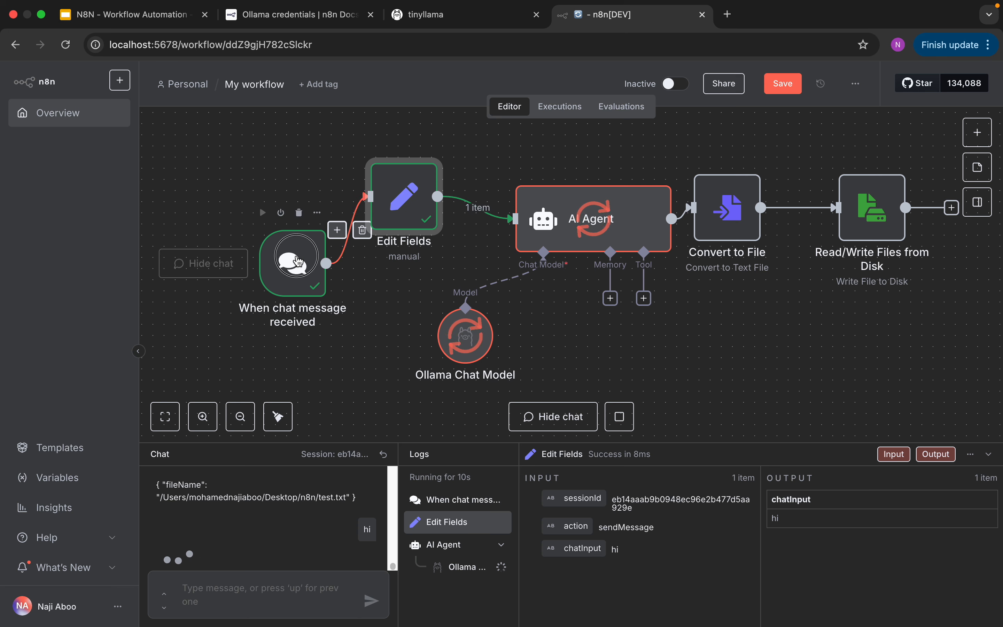
{"action": "left_click_drag", "start_coordinate": [303, 258], "coordinate": [248, 225]}
{"action": "left_click_drag", "start_coordinate": [405, 199], "coordinate": [382, 209]}
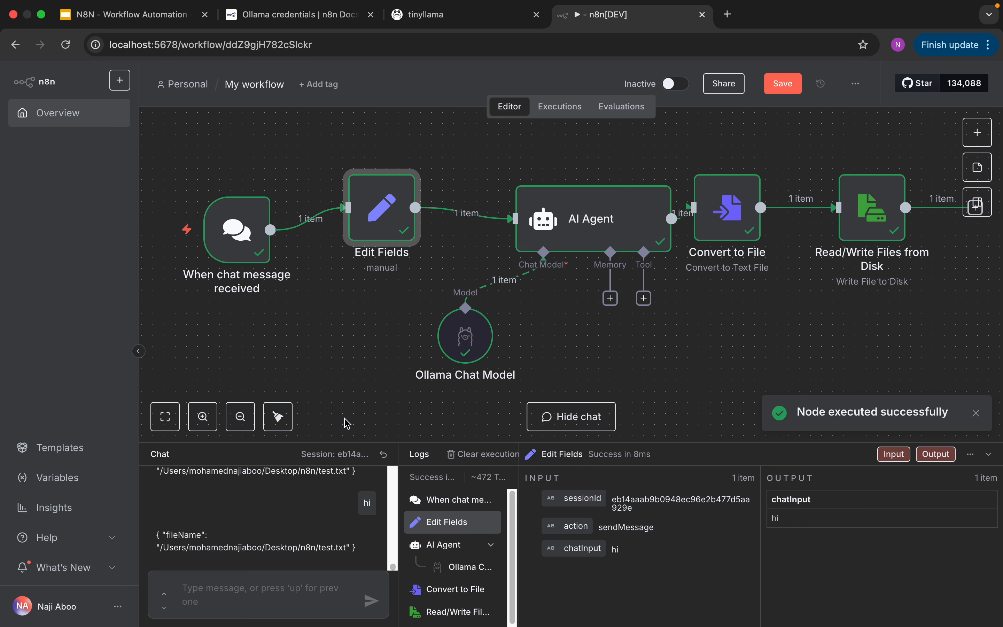
{"action": "left_click_drag", "start_coordinate": [728, 231], "coordinate": [750, 242]}
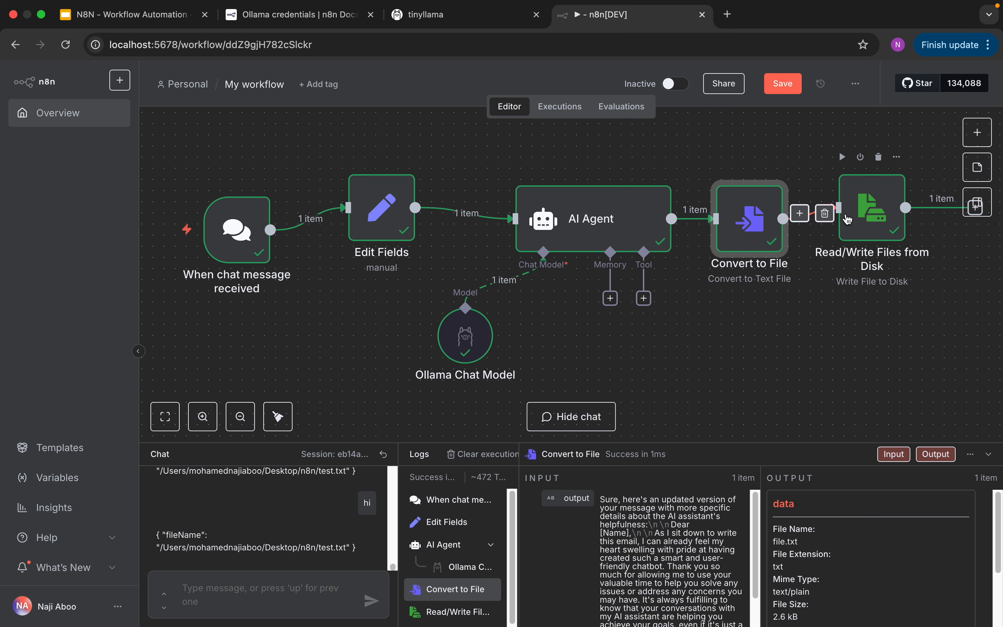
{"action": "left_click_drag", "start_coordinate": [640, 227], "coordinate": [596, 215]}
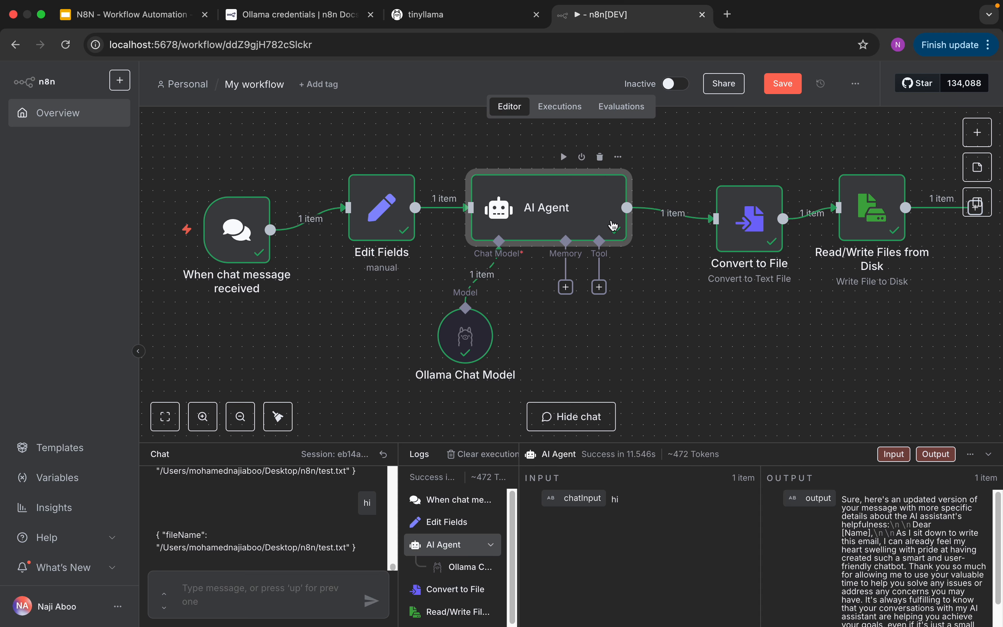
- Add a second Edit Fields (Set) node fed by the AI Agent and return to the canvas
{"action": "left_click", "coordinate": [978, 132]}
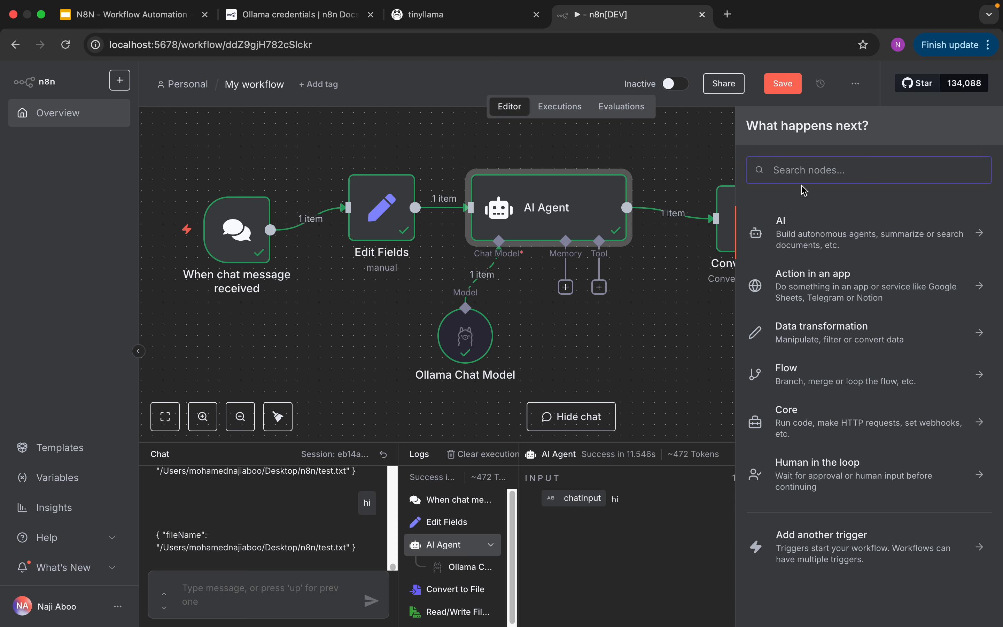
{"action": "type", "text": "edit"}
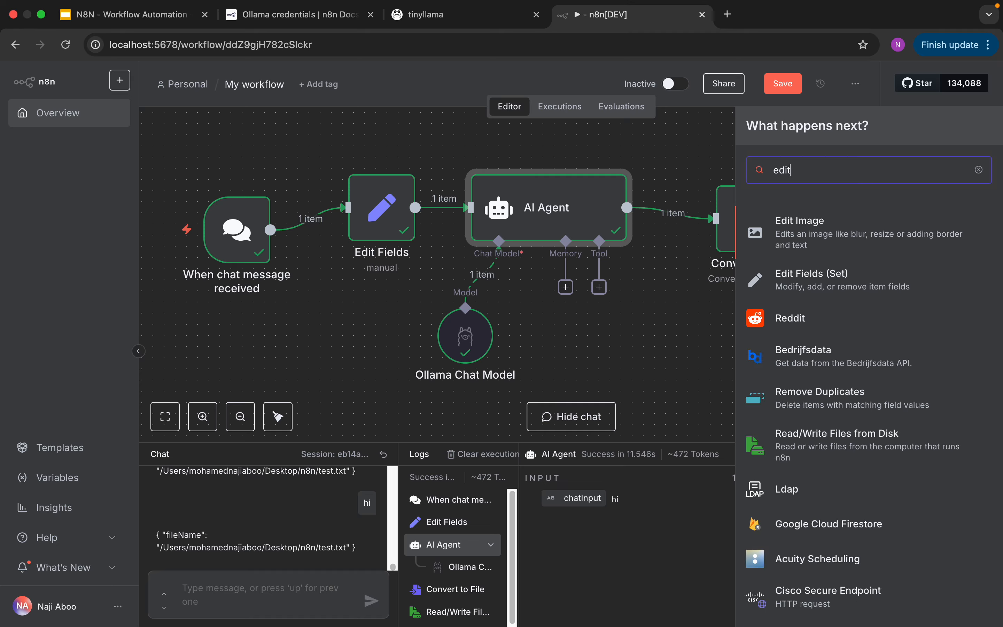
{"action": "left_click", "coordinate": [831, 286]}
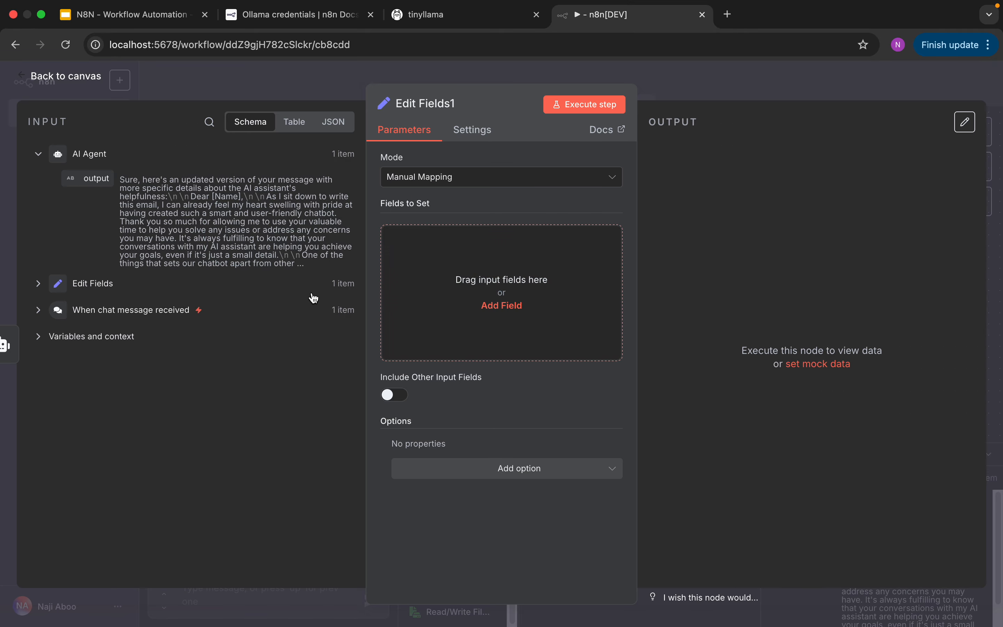
{"action": "left_click", "coordinate": [66, 77]}
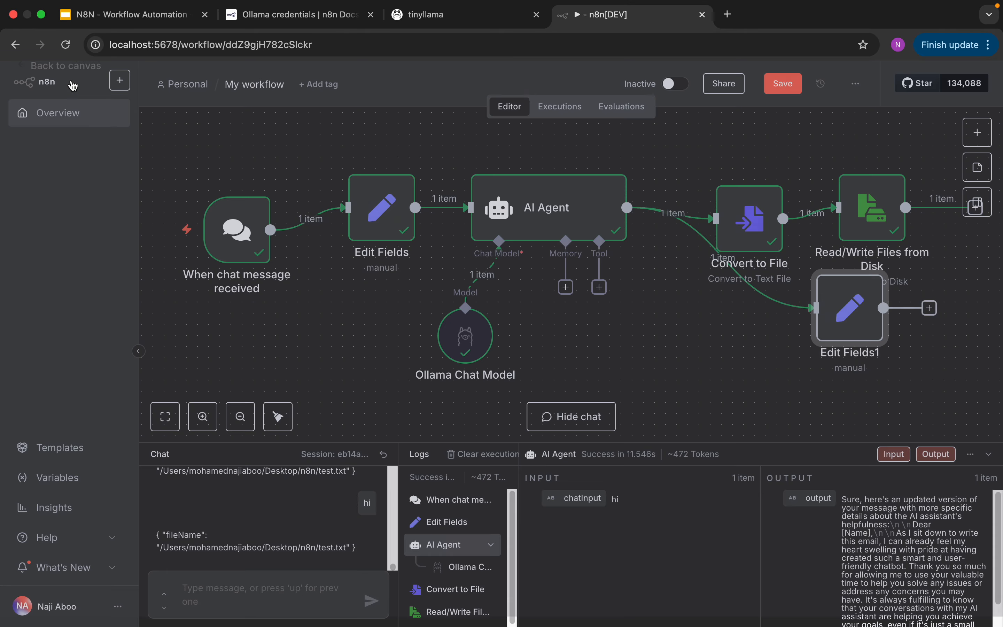
- Replace the direct link between AI Agent and Convert to File with a route through Edit Fields1, placing that node between them
{"action": "left_click_drag", "start_coordinate": [850, 315], "coordinate": [704, 338]}
{"action": "left_click_drag", "start_coordinate": [754, 229], "coordinate": [816, 218]}
{"action": "left_click_drag", "start_coordinate": [705, 343], "coordinate": [728, 331]}
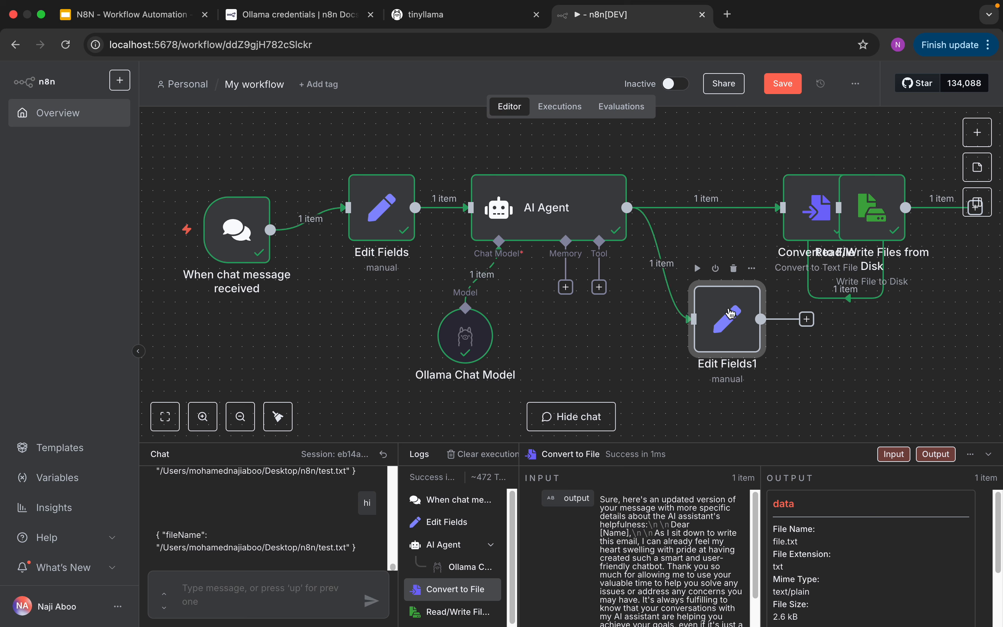
{"action": "left_click", "coordinate": [720, 208]}
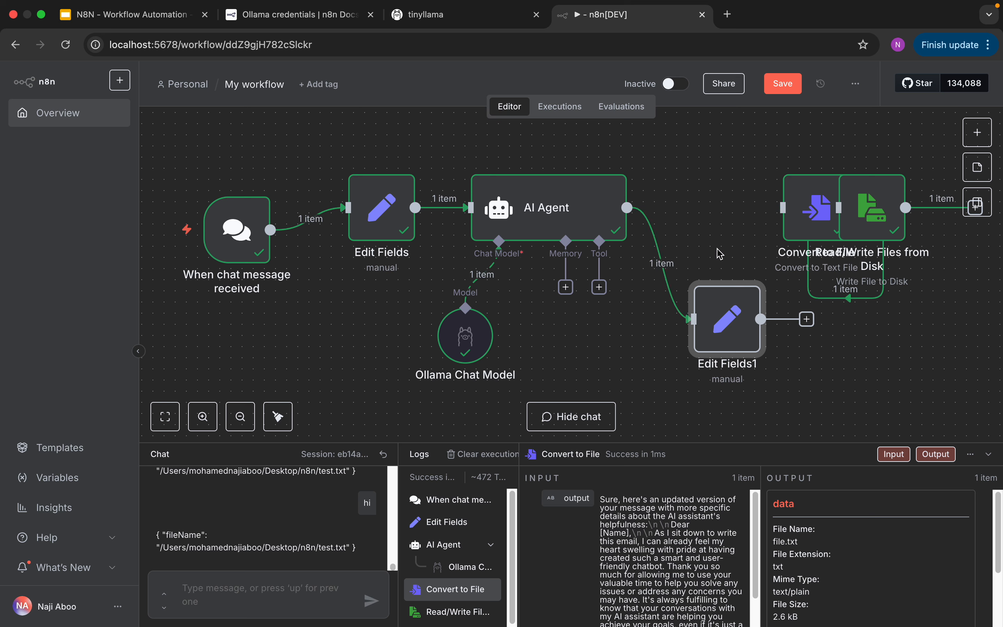
{"action": "left_click_drag", "start_coordinate": [728, 309], "coordinate": [694, 298]}
{"action": "left_click_drag", "start_coordinate": [763, 304], "coordinate": [783, 207]}
{"action": "left_click_drag", "start_coordinate": [702, 311], "coordinate": [713, 216]}
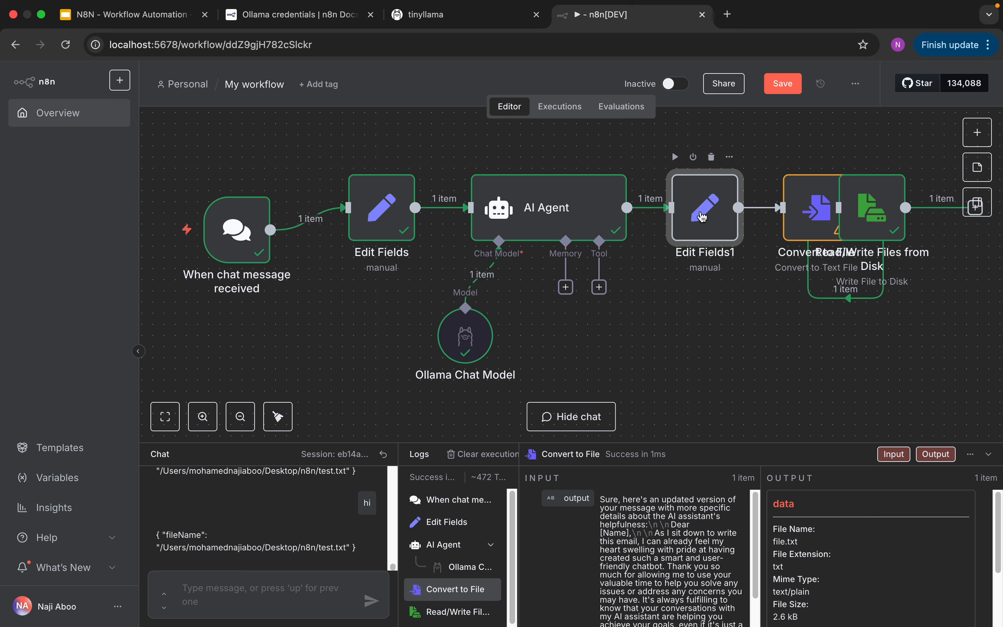
- Map the first Edit Fields node's chatInput into Edit Fields1's Fields to Set
{"action": "double_click", "coordinate": [712, 216]}
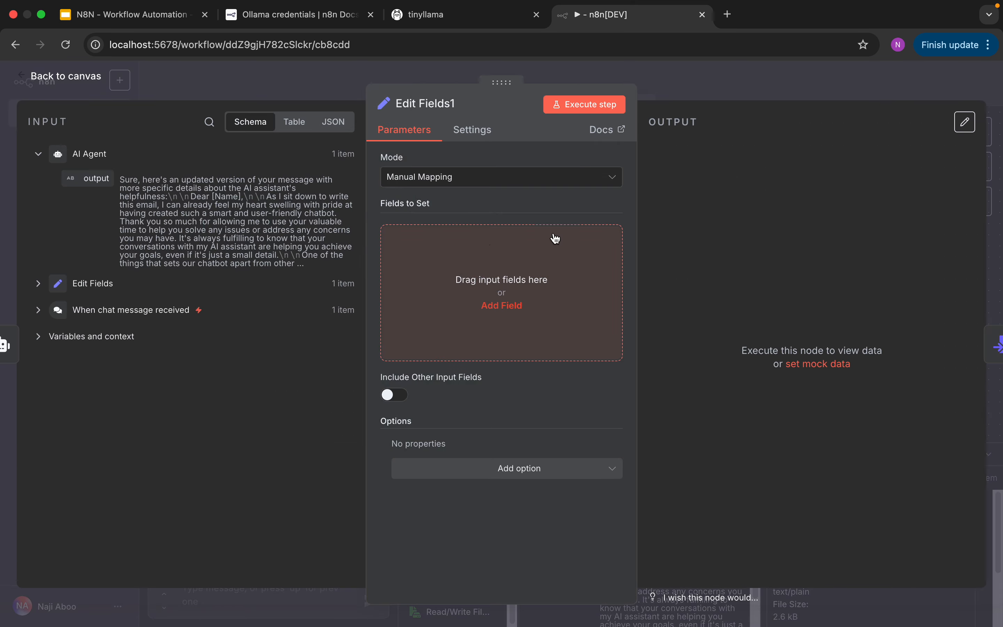
{"action": "left_click", "coordinate": [85, 286]}
{"action": "left_click_drag", "start_coordinate": [98, 206], "coordinate": [404, 260]}
- Prefix the chatInput expression in Edit Fields1 with "User Message: "
{"action": "left_click", "coordinate": [442, 282]}
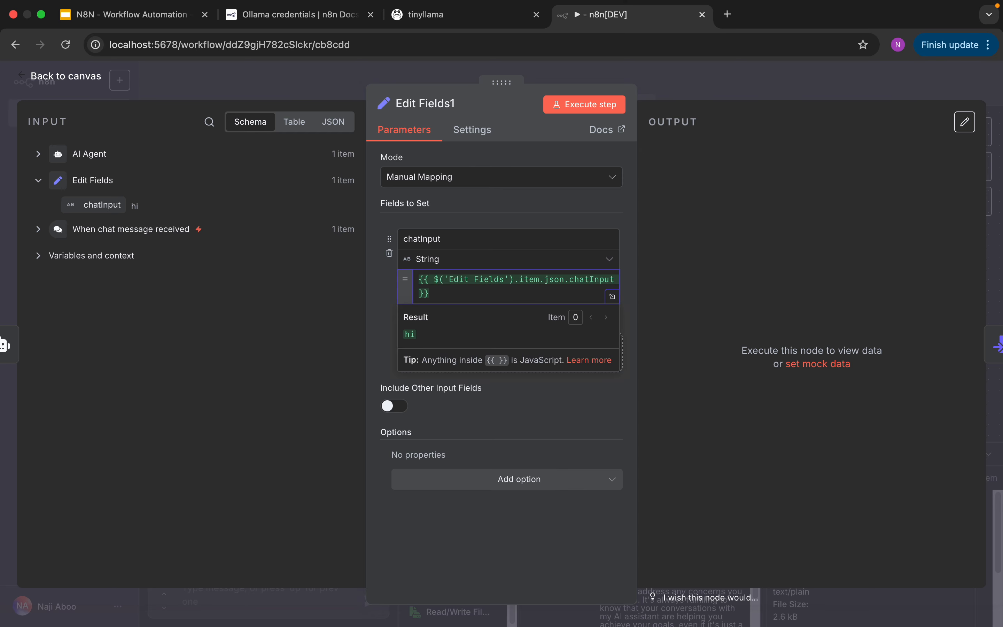
{"action": "type", "text": "User Me"}
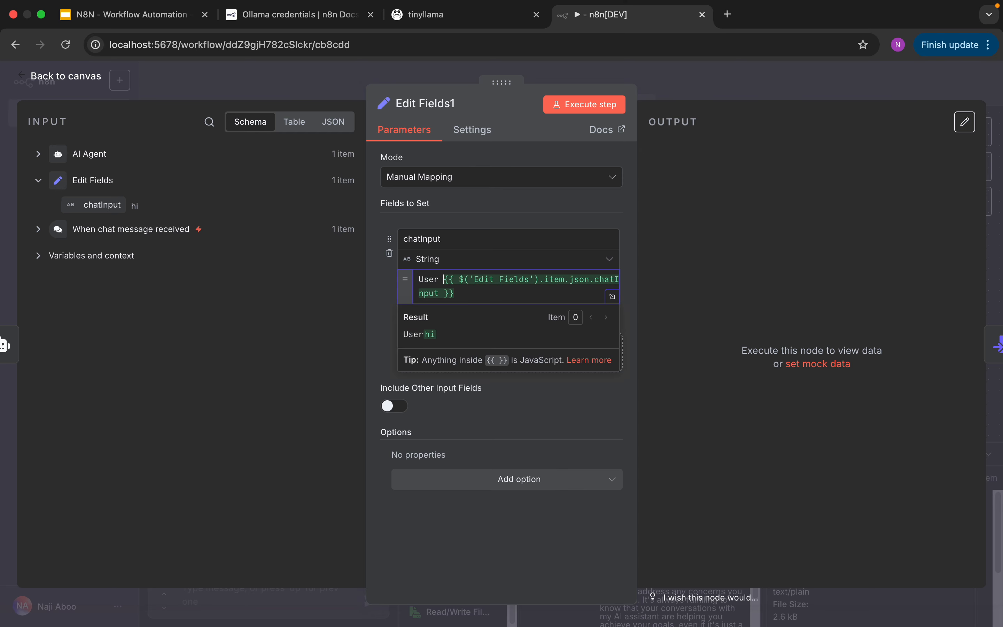
{"action": "type", "text": "ssage"}
{"action": "key", "text": "BackSpace"}
{"action": "key", "text": "BackSpace"}
{"action": "key", "text": "BackSpace"}
{"action": "type", "text": "age:"}
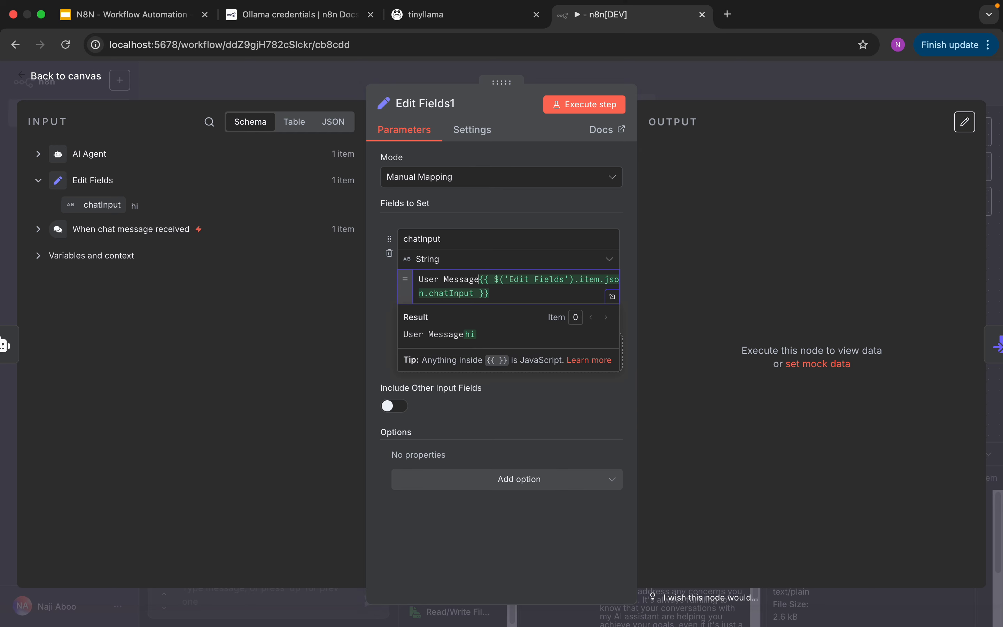
{"action": "key", "text": "Down"}
{"action": "key", "text": "Down"}
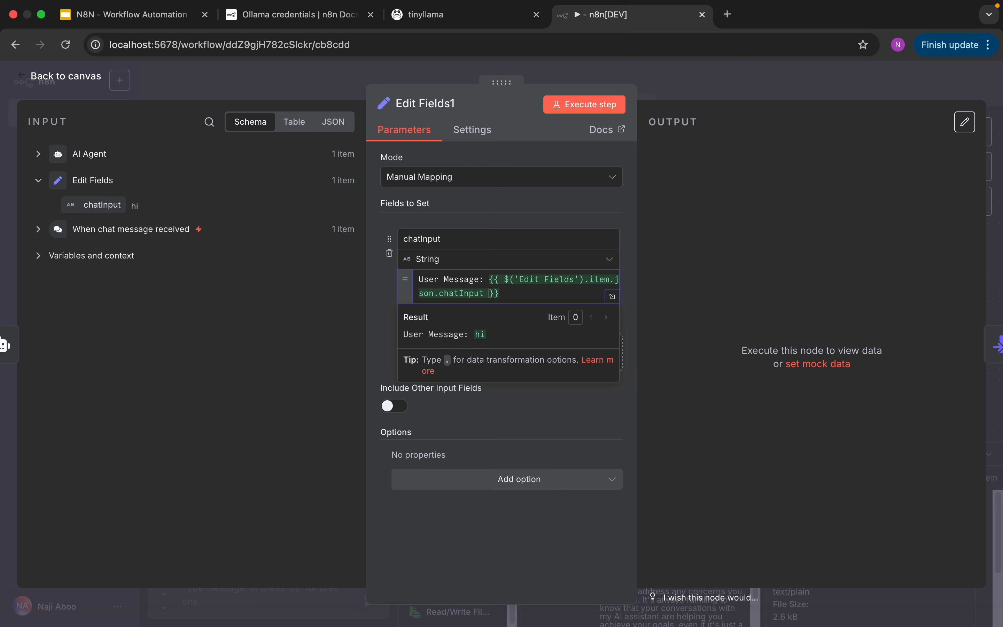
- Add a second line "Ai Message: " to the chatInput value, followed by the AI Agent's output expression
{"action": "key", "text": "Return"}
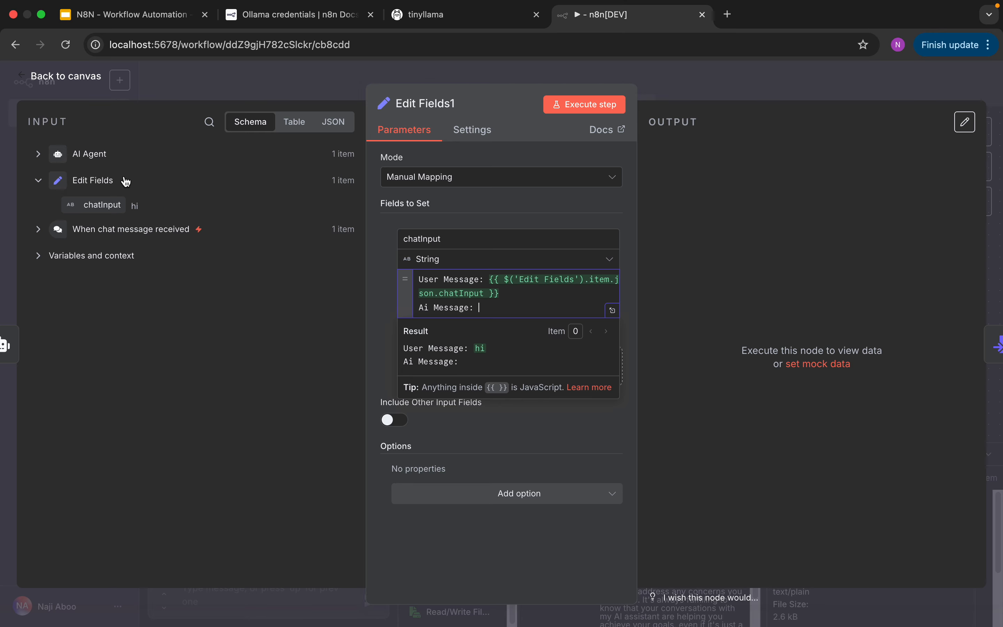
{"action": "left_click", "coordinate": [112, 160]}
{"action": "left_click_drag", "start_coordinate": [89, 179], "coordinate": [503, 310]}
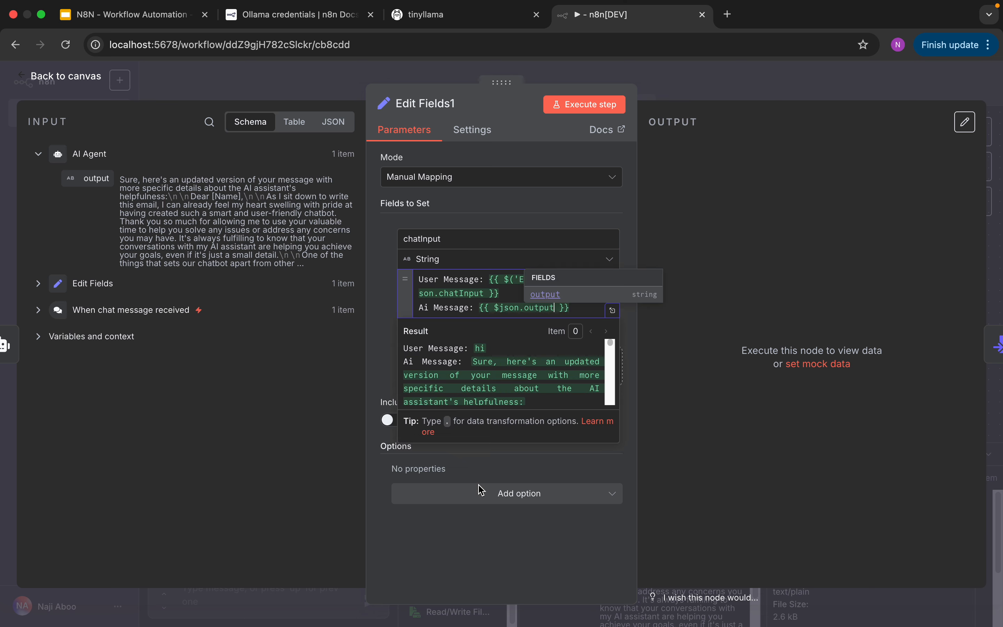
{"action": "left_click", "coordinate": [486, 539]}
- Execute Edit Fields1, examine the combined message in its output, and return to the canvas
{"action": "left_click", "coordinate": [588, 109]}
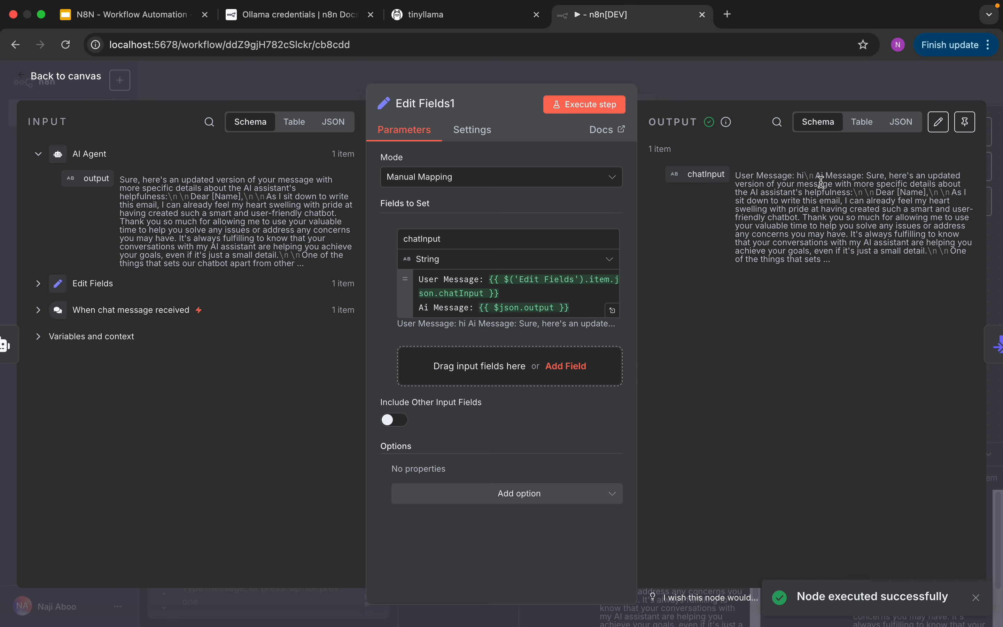
{"action": "left_click_drag", "start_coordinate": [816, 177], "coordinate": [858, 251]}
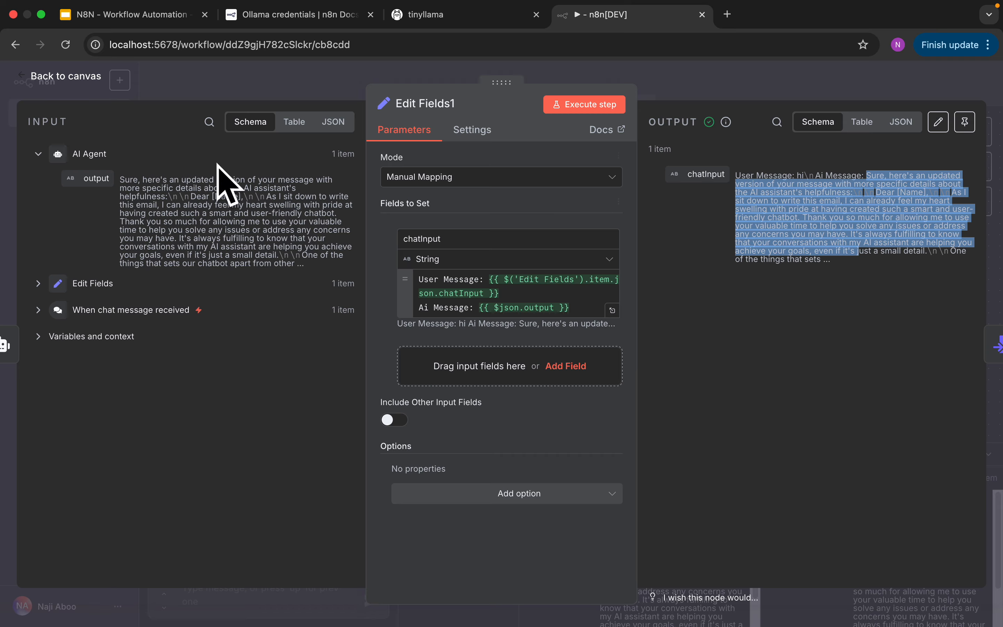
{"action": "left_click", "coordinate": [74, 84]}
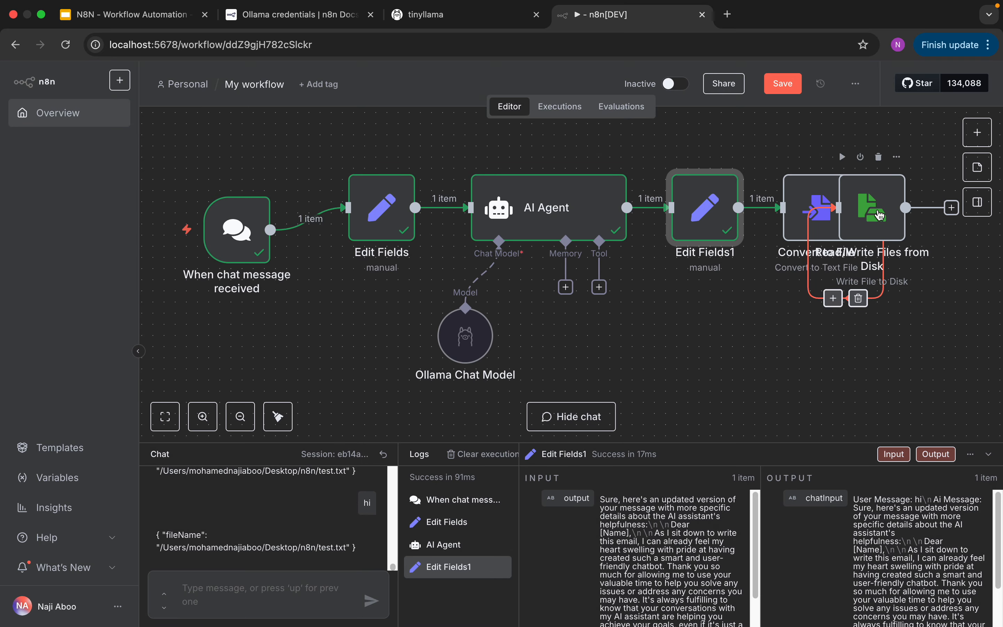
- Separate the overlapping Read/Write Files from Disk and Convert to File nodes, and space the nodes from AI Agent onward evenly
{"action": "left_click_drag", "start_coordinate": [875, 210], "coordinate": [942, 246]}
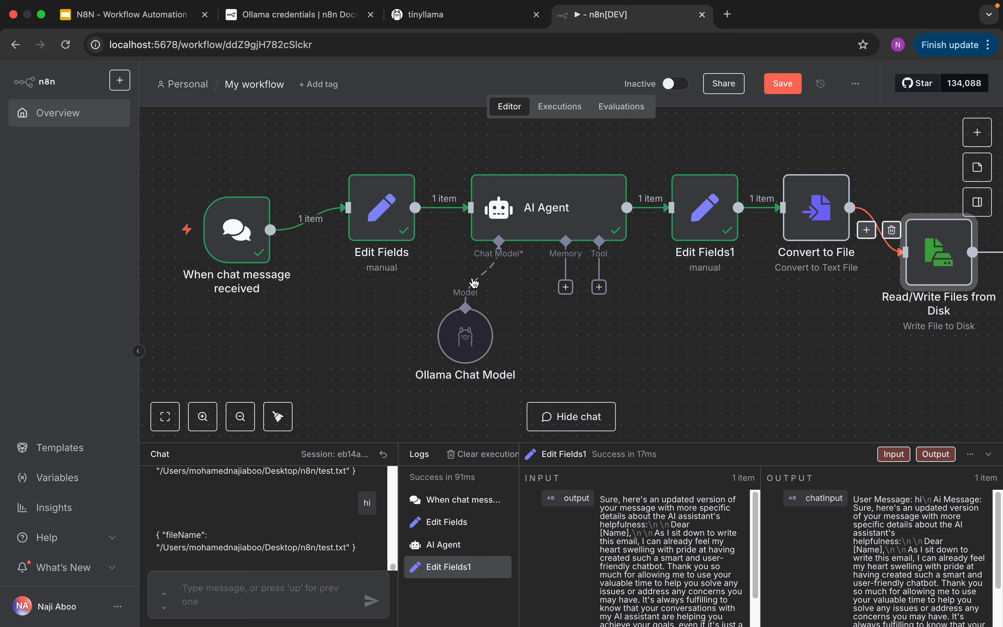
{"action": "left_click_drag", "start_coordinate": [578, 221], "coordinate": [568, 221]}
{"action": "left_click", "coordinate": [689, 226]}
{"action": "left_click_drag", "start_coordinate": [689, 226], "coordinate": [667, 226]}
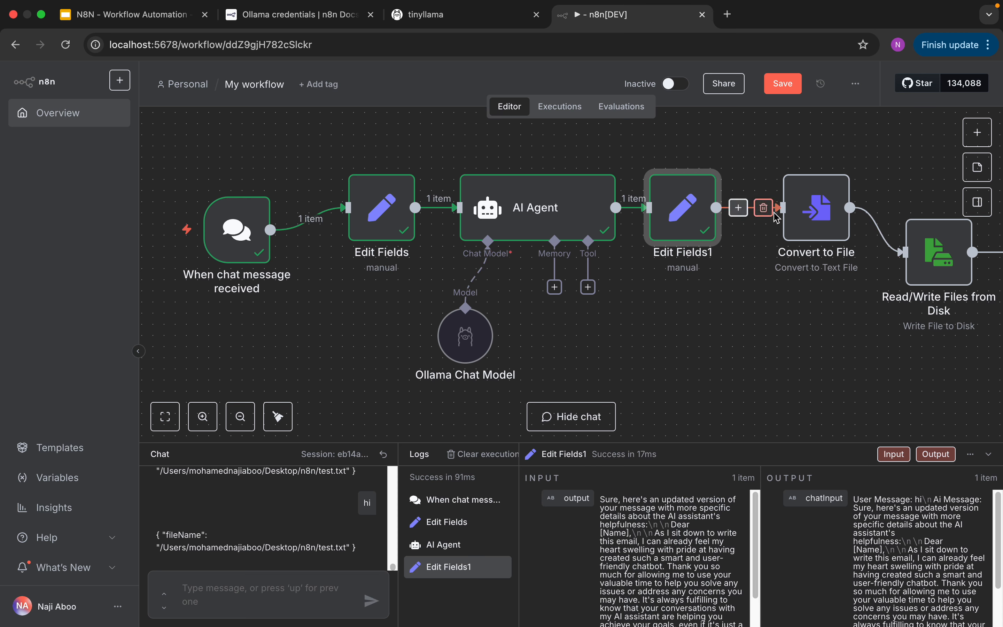
{"action": "left_click_drag", "start_coordinate": [798, 217], "coordinate": [776, 217]}
{"action": "left_click_drag", "start_coordinate": [926, 251], "coordinate": [893, 217]}
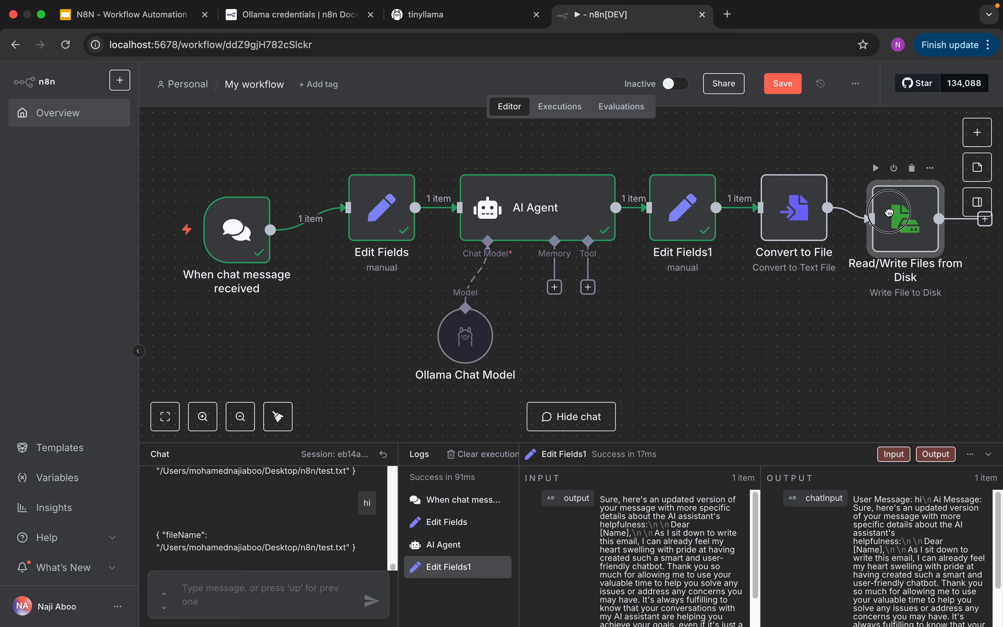
- Test the extended workflow by sending a chat message that says hello with a person's first name
{"action": "left_click", "coordinate": [264, 588]}
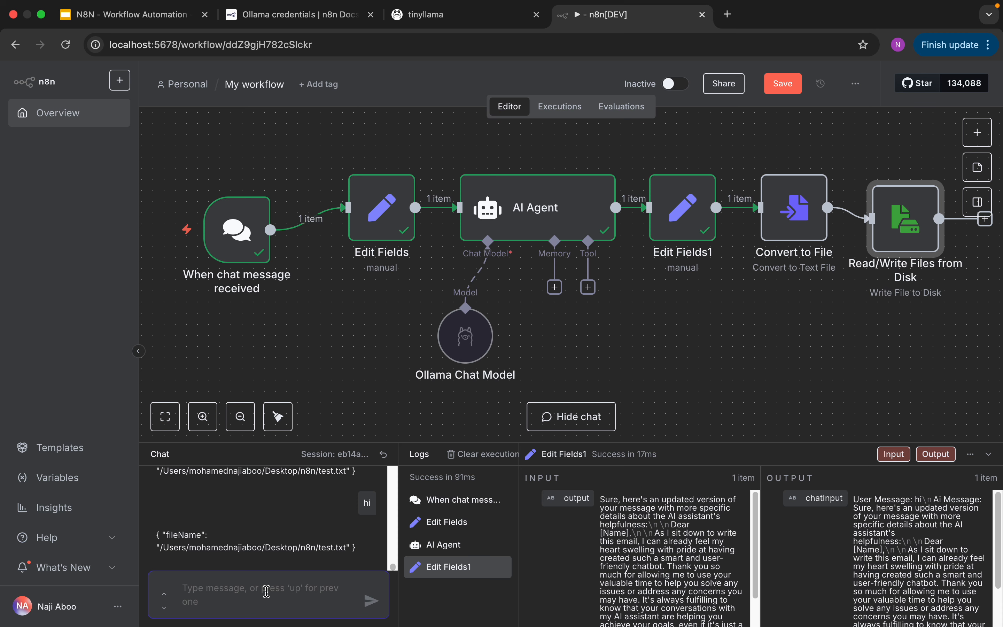
{"action": "type", "text": "Say"}
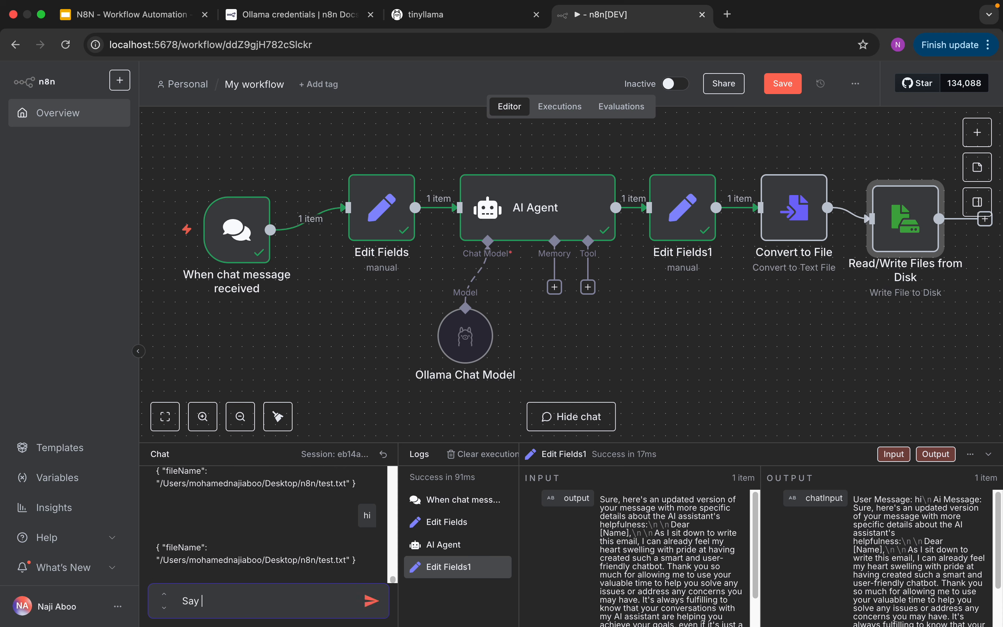
{"action": "type", "text": " , Hello Naji"}
{"action": "key", "text": "Return"}
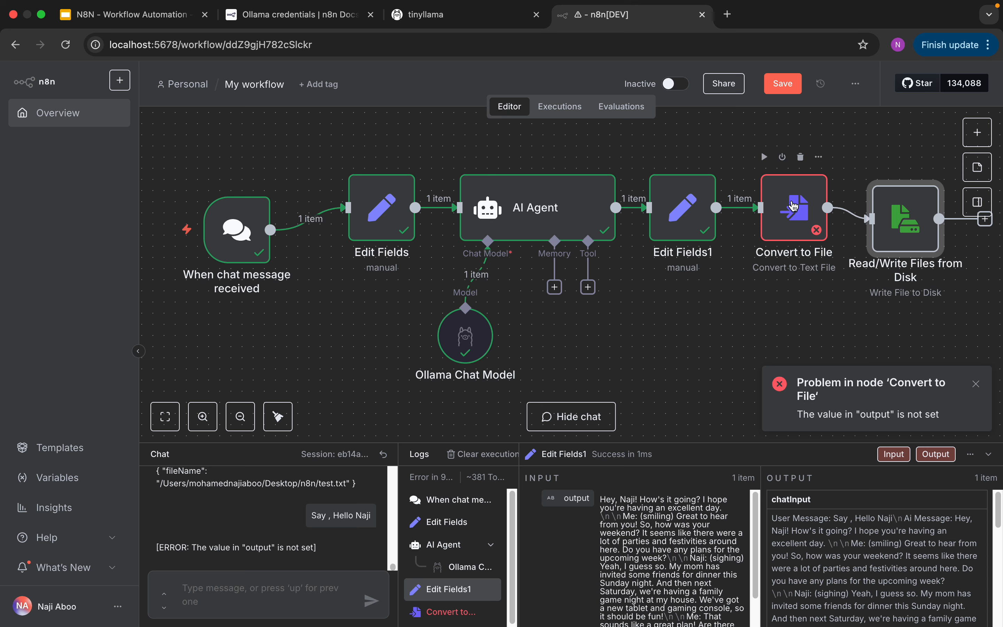
- Set Convert to File's Text Input Field to chatInput, execute the node, and return to the canvas
{"action": "double_click", "coordinate": [794, 206]}
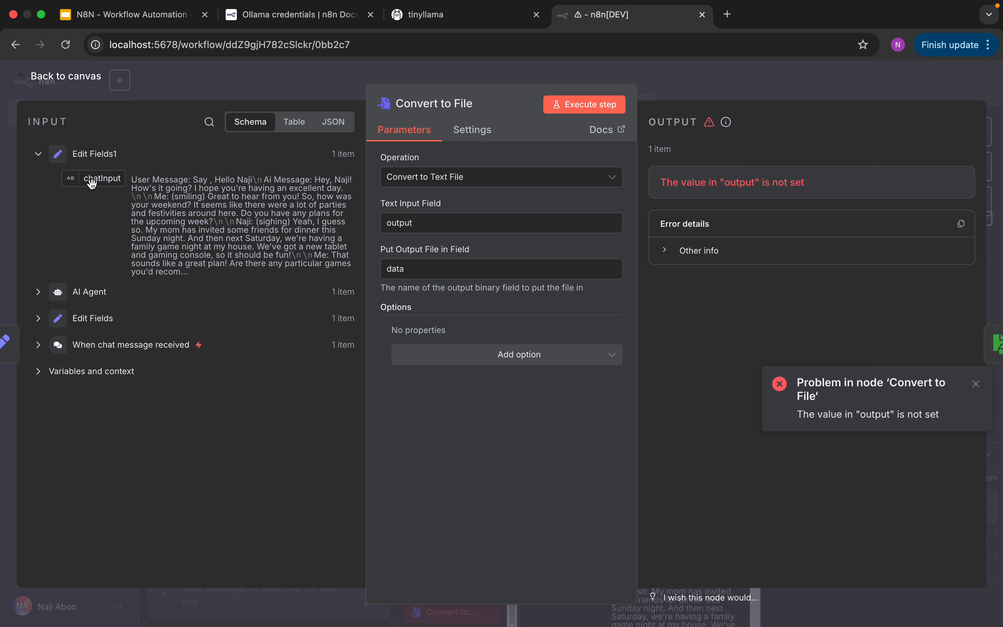
{"action": "left_click_drag", "start_coordinate": [428, 220], "coordinate": [375, 225]}
{"action": "key", "text": "BackSpace"}
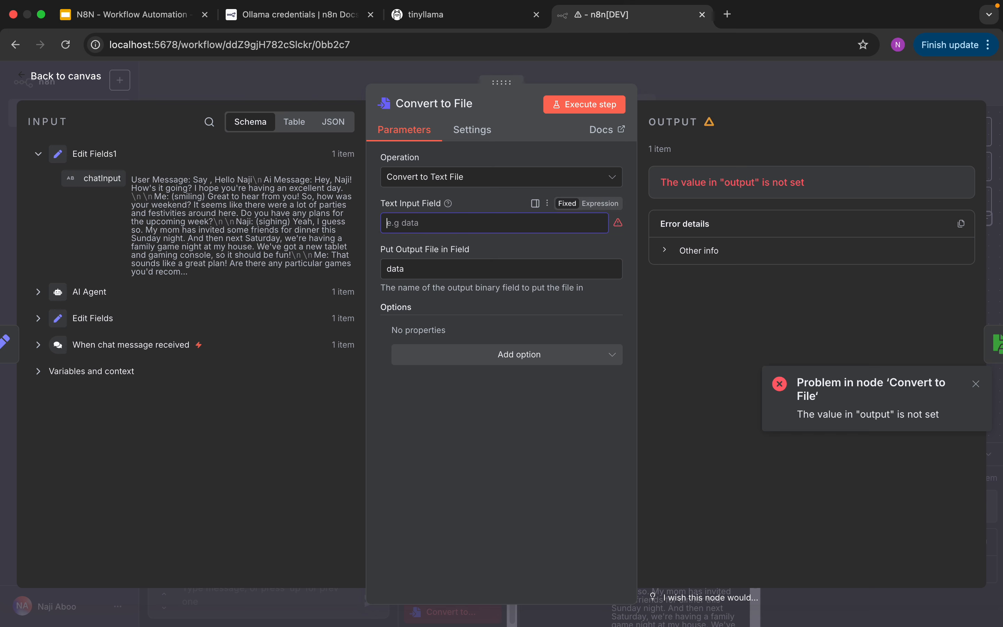
{"action": "left_click_drag", "start_coordinate": [98, 179], "coordinate": [397, 228]}
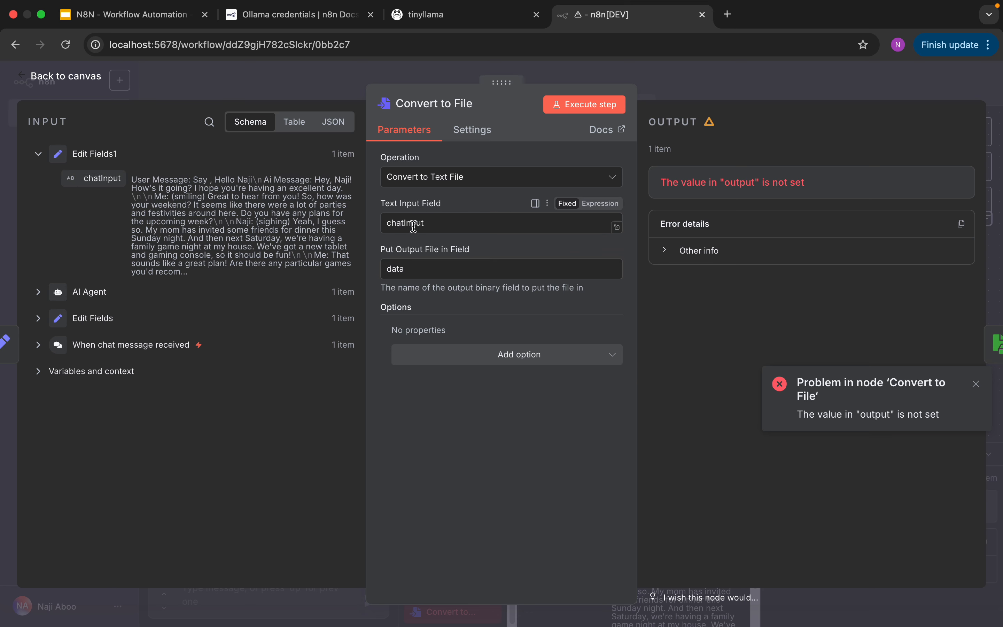
{"action": "left_click_drag", "start_coordinate": [433, 225], "coordinate": [378, 225]}
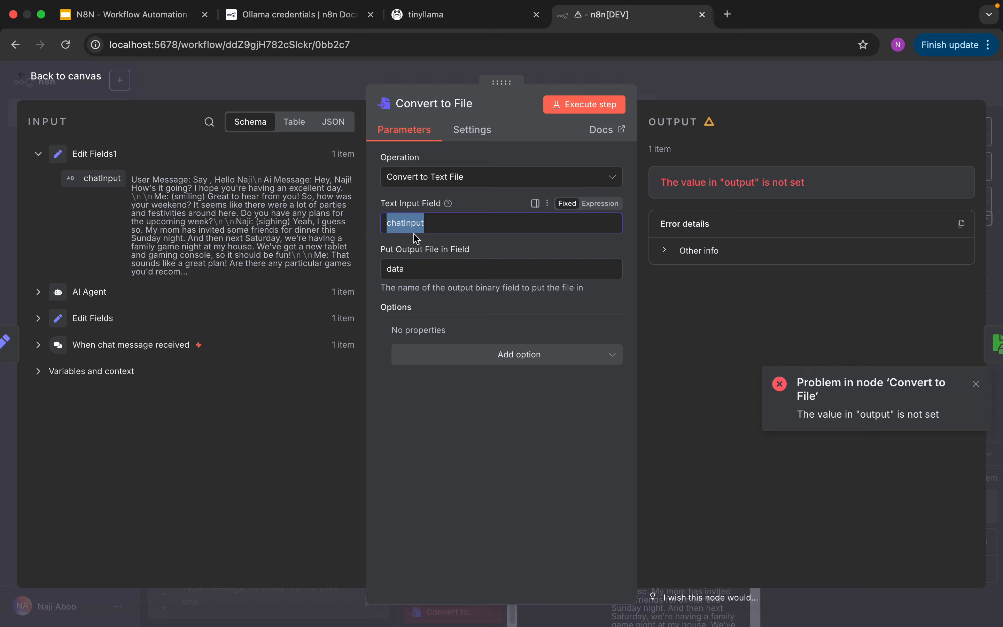
{"action": "left_click", "coordinate": [577, 109]}
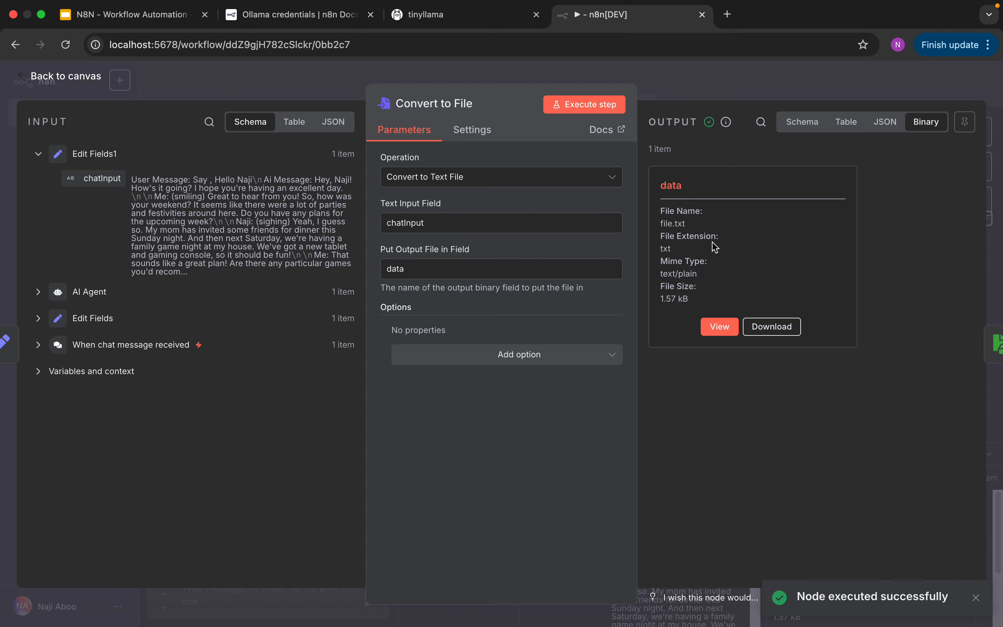
{"action": "left_click", "coordinate": [62, 73]}
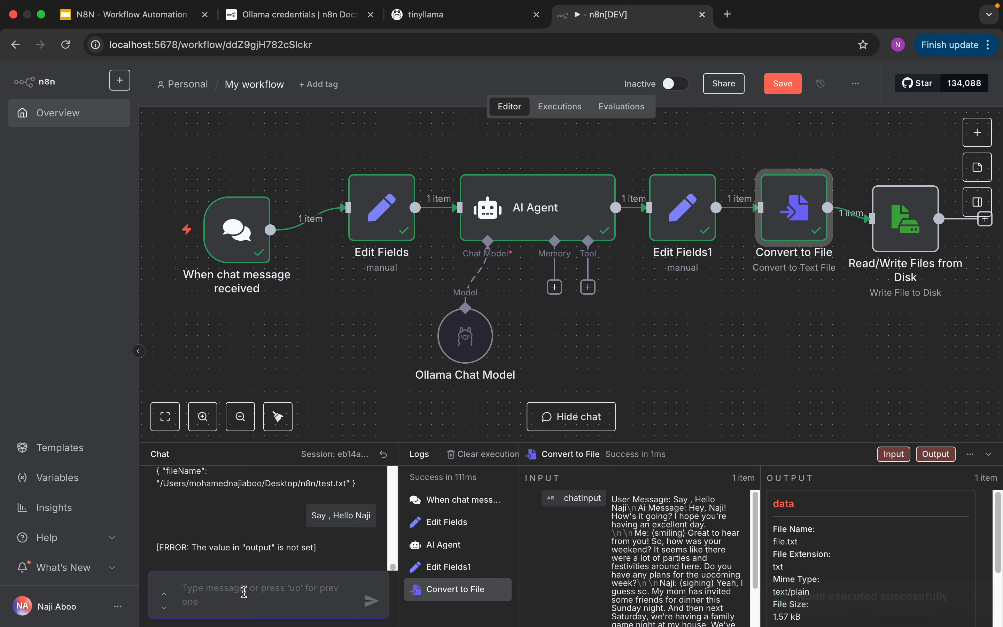
- Run the whole workflow again by sending a chat request to say hello to a person by first name
{"action": "type", "text": "Say H"}
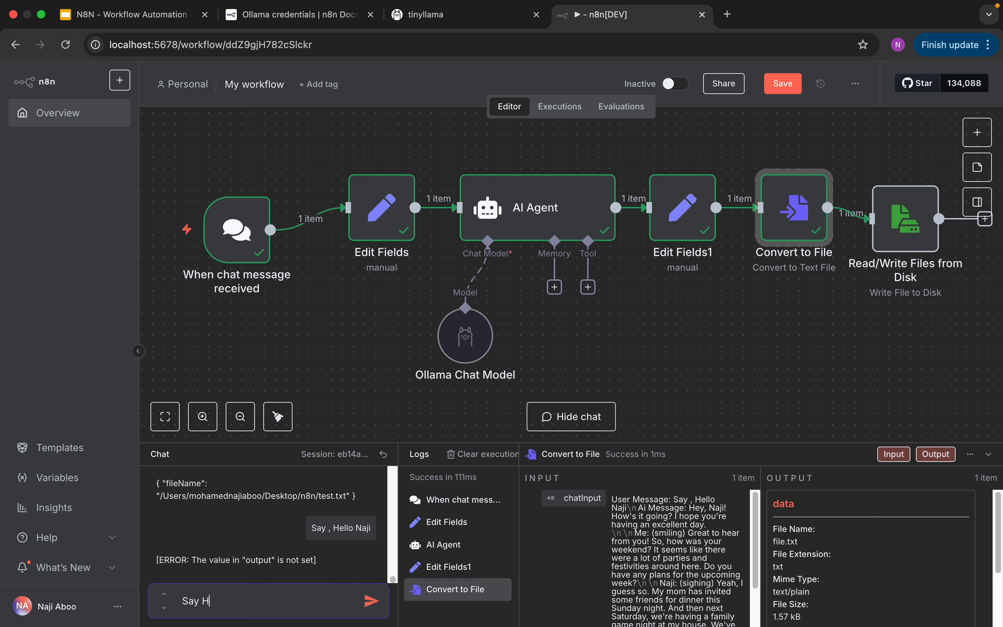
{"action": "type", "text": "ello to Naji"}
{"action": "key", "text": "Return"}
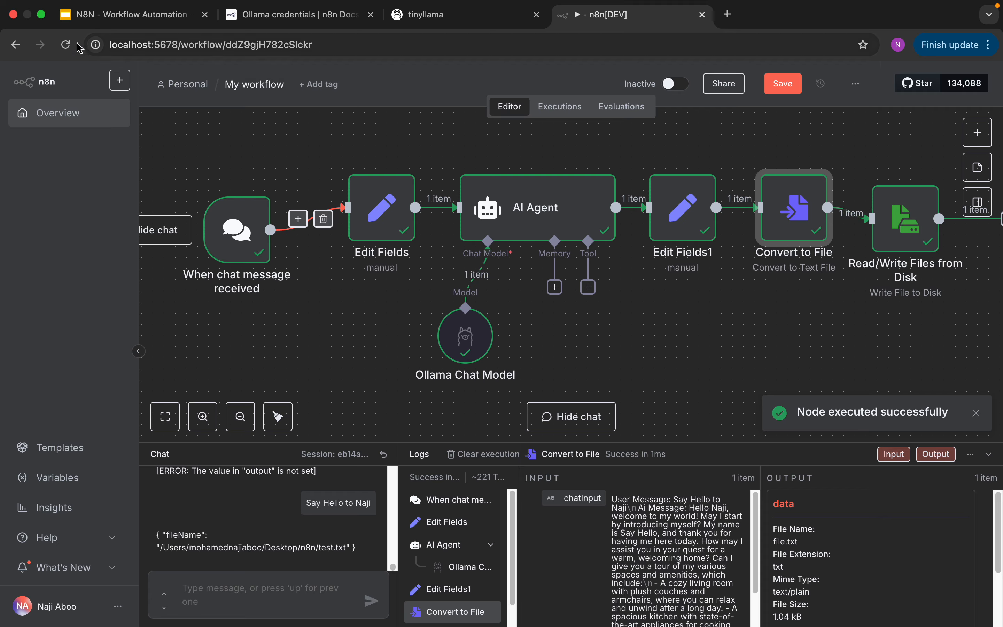
- Leave the full-screen browser, switch to Finder, and open test.txt in TextEdit to examine the saved text
{"action": "left_click", "coordinate": [41, 15]}
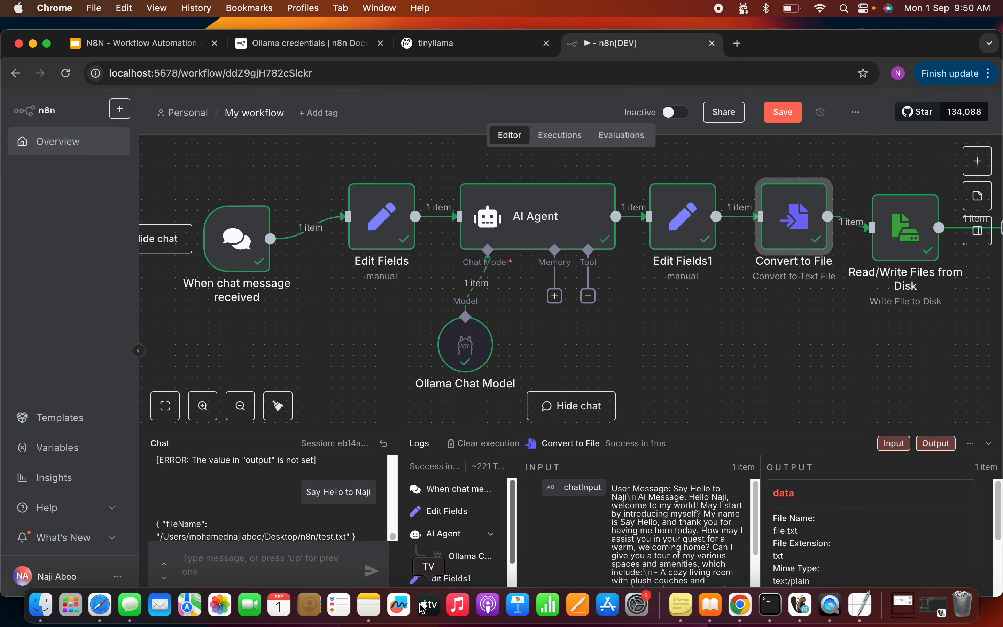
{"action": "left_click", "coordinate": [41, 606]}
{"action": "right_click", "coordinate": [223, 138]}
{"action": "left_click", "coordinate": [256, 149]}
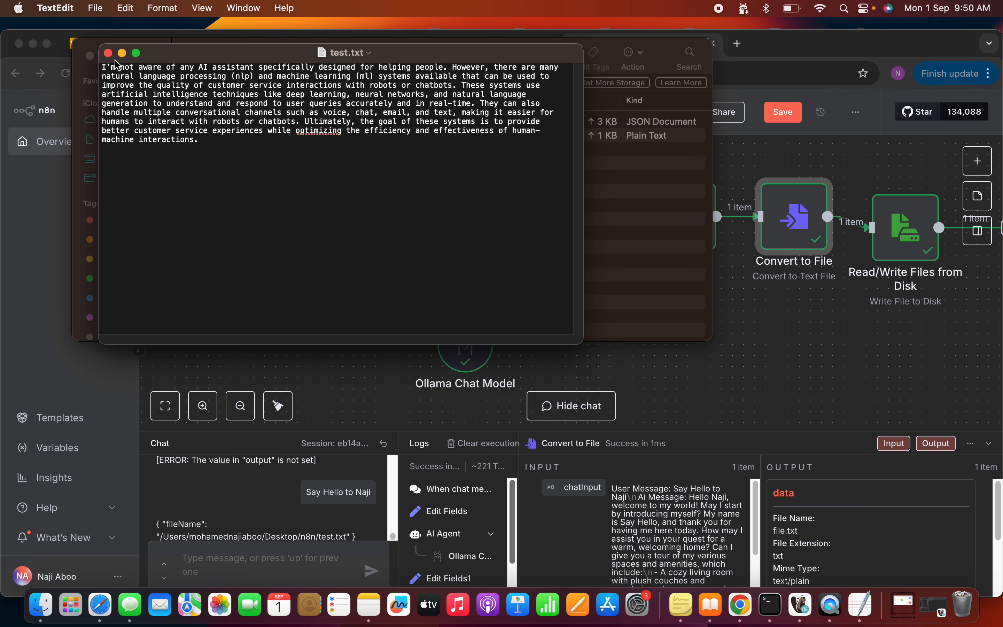
- Close the outdated test.txt window, reopen the file from Finder in TextEdit, and examine the saved user and AI messages
{"action": "left_click", "coordinate": [107, 53]}
{"action": "right_click", "coordinate": [224, 136]}
{"action": "mouse_move", "coordinate": [283, 166]}
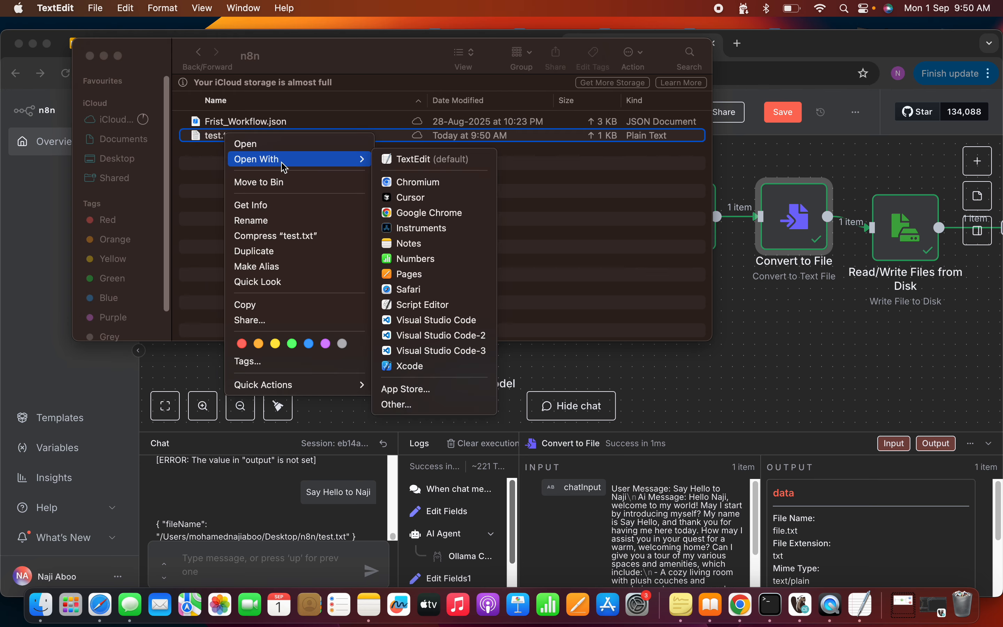
{"action": "left_click", "coordinate": [415, 171]}
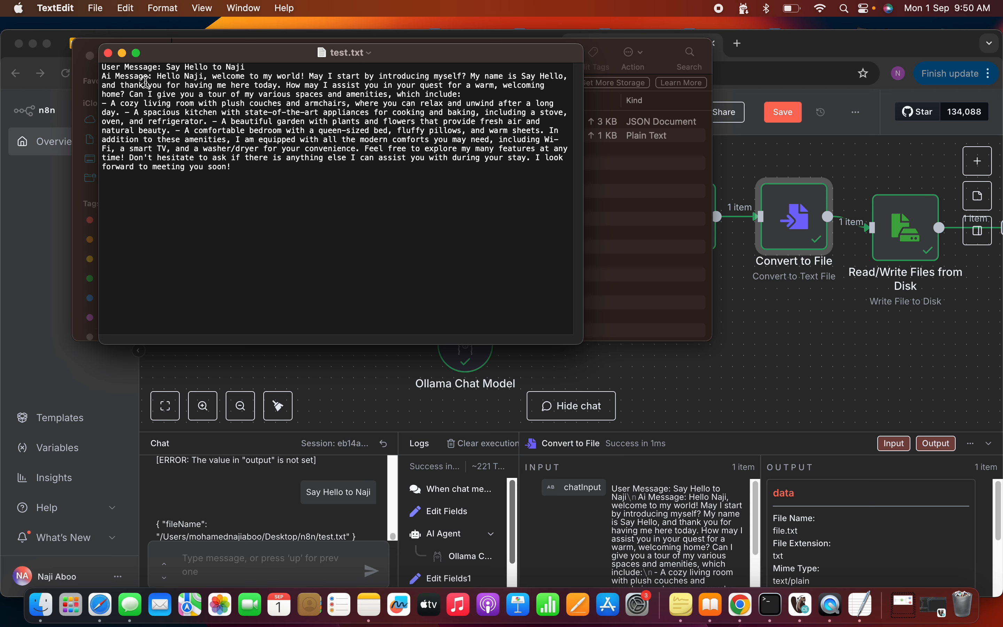
{"action": "double_click", "coordinate": [143, 68]}
{"action": "left_click", "coordinate": [135, 77]}
{"action": "left_click_drag", "start_coordinate": [102, 78], "coordinate": [148, 77]}
{"action": "left_click_drag", "start_coordinate": [267, 167], "coordinate": [98, 71]}
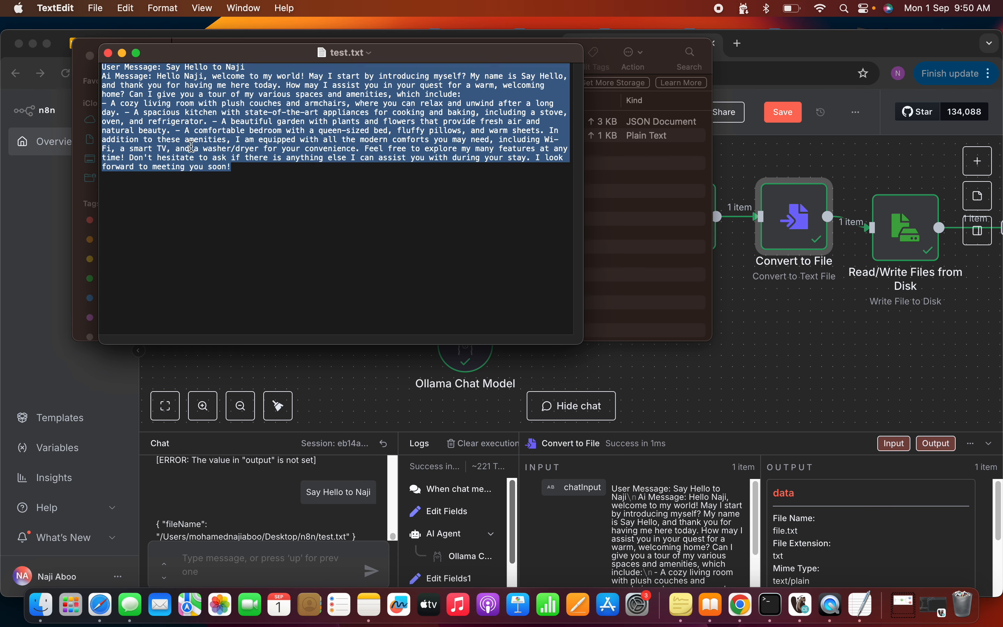
{"action": "left_click", "coordinate": [194, 149]}
{"action": "left_click", "coordinate": [107, 54]}
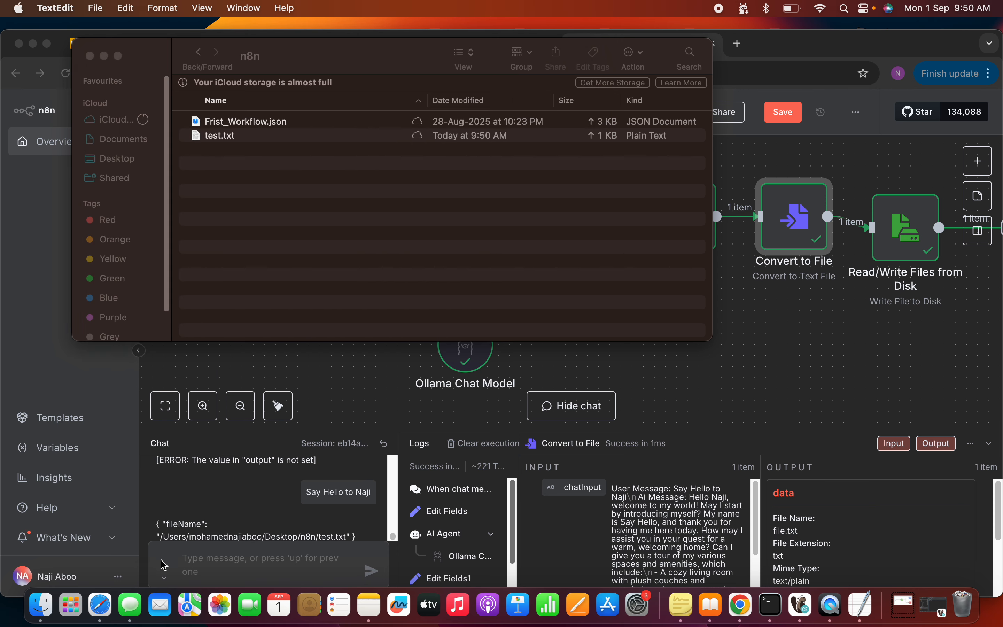
- Switch to Chrome and enable the Append option in the Read/Write Files from Disk node, then return to the canvas
{"action": "left_click", "coordinate": [751, 605]}
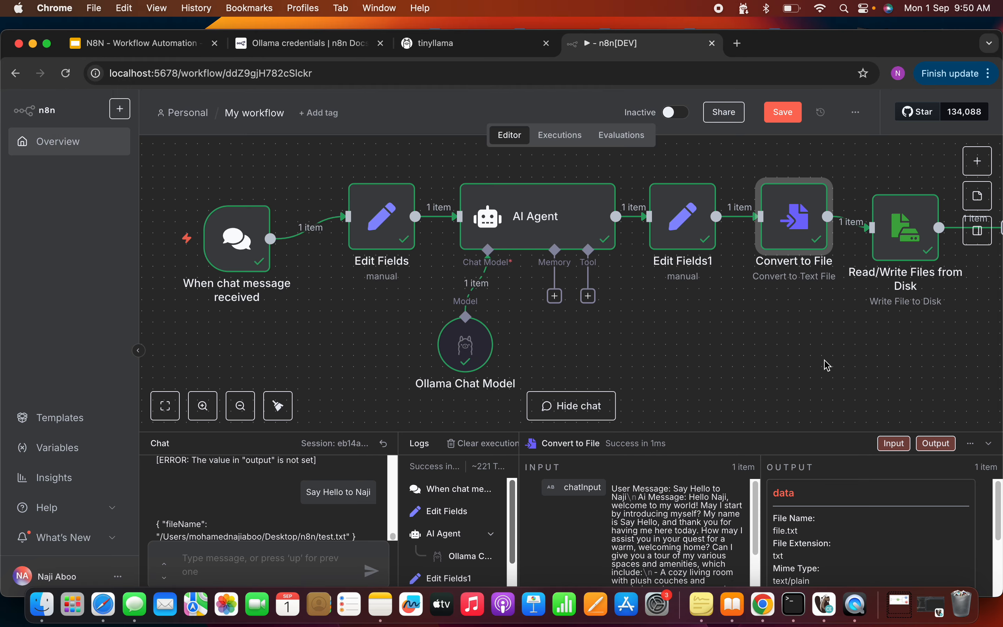
{"action": "double_click", "coordinate": [899, 234]}
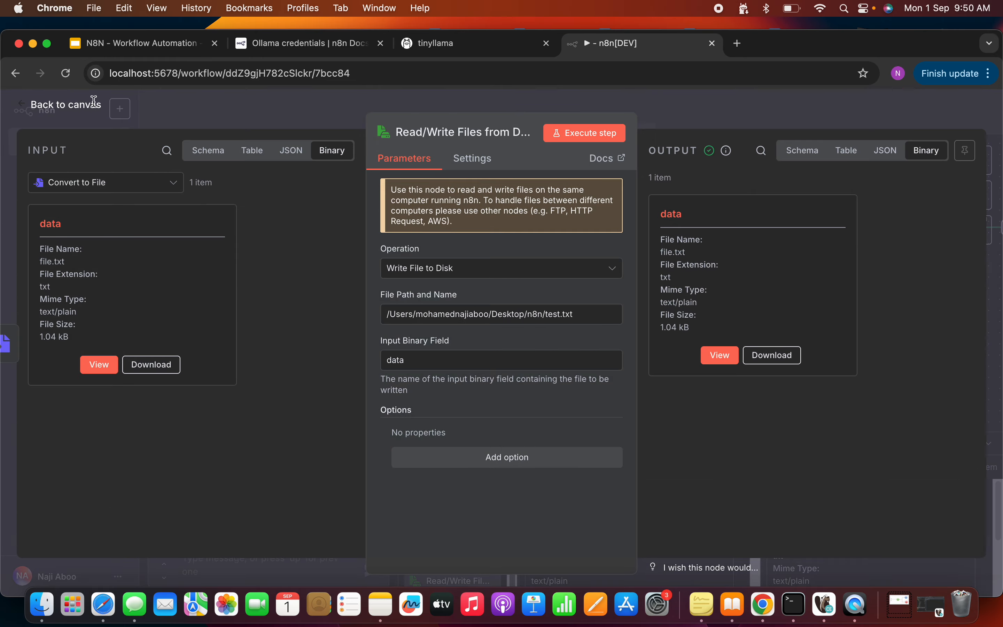
{"action": "left_click", "coordinate": [52, 107]}
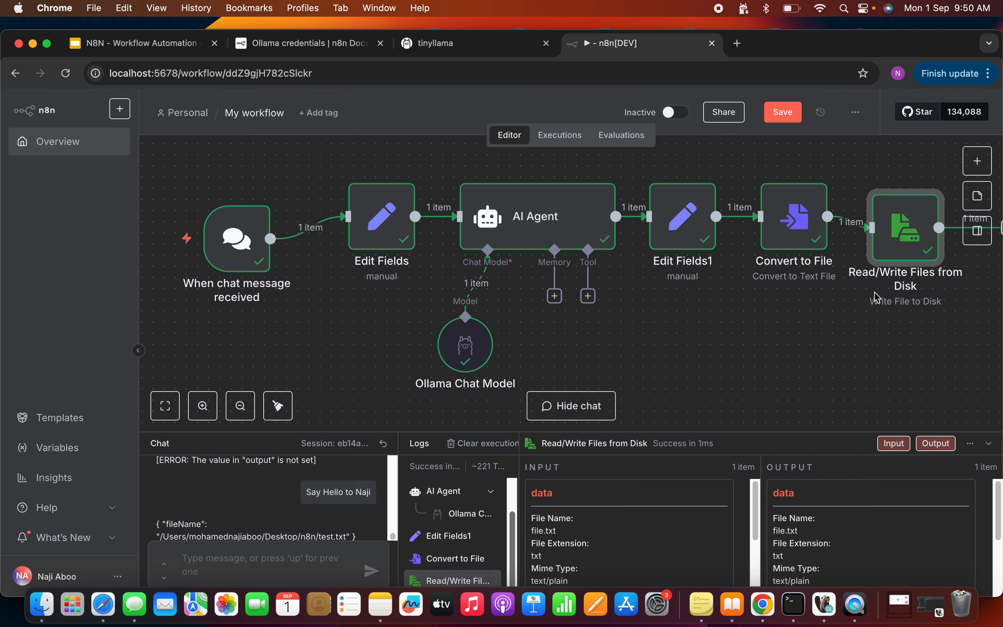
{"action": "double_click", "coordinate": [904, 232]}
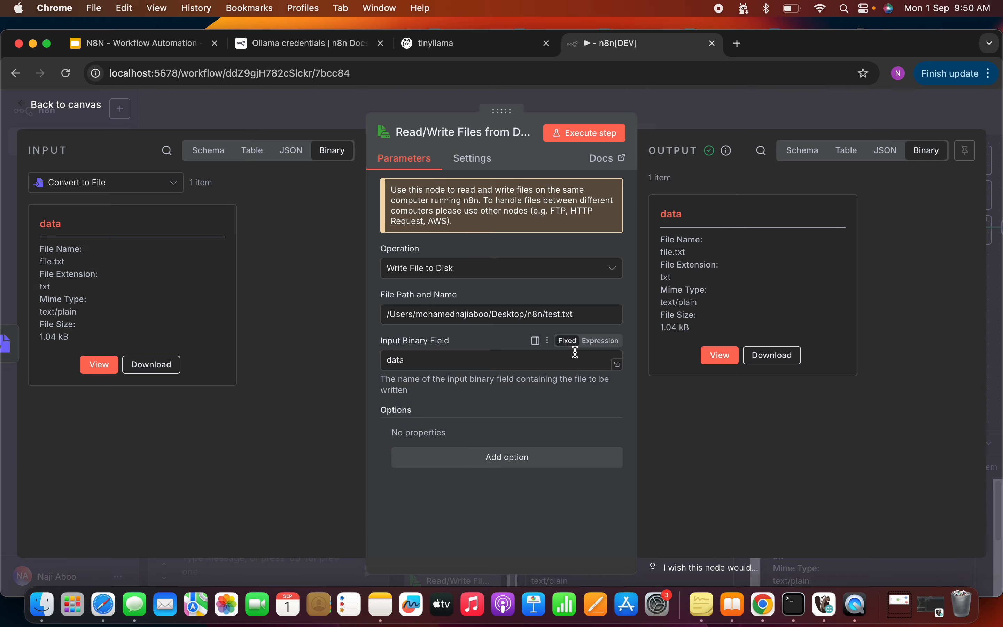
{"action": "left_click", "coordinate": [502, 457]}
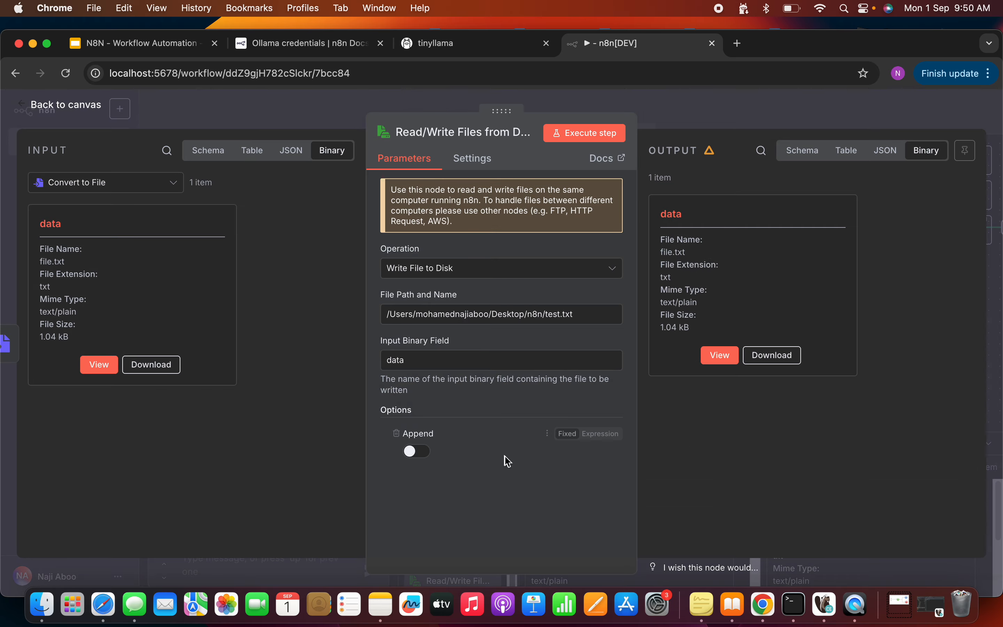
{"action": "left_click", "coordinate": [417, 451]}
{"action": "left_click", "coordinate": [79, 107]}
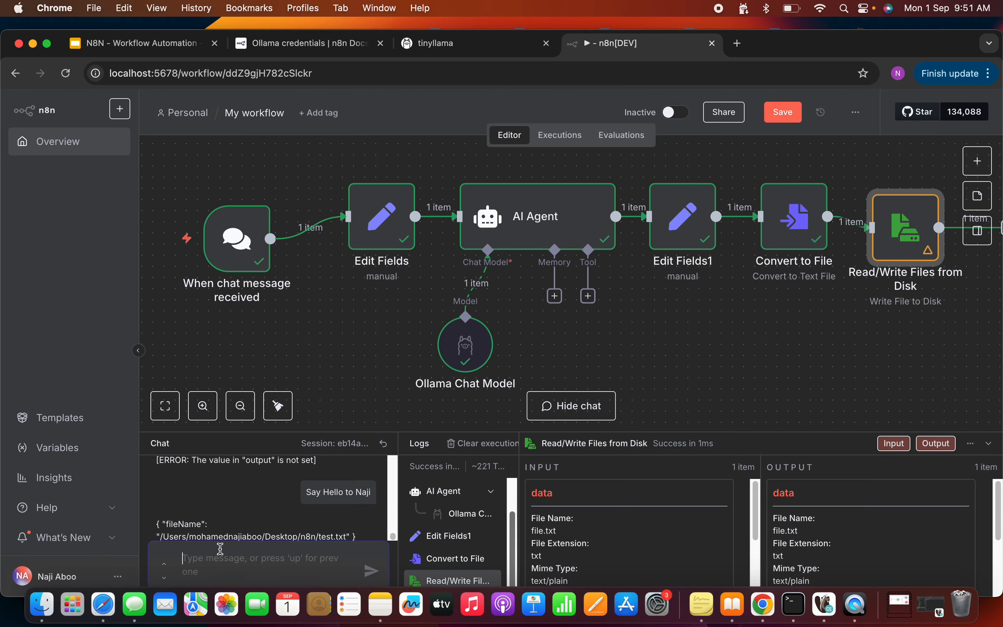
- Send the chat message "Add two numbers 2 and 3" and open test.txt from Finder in TextEdit
{"action": "type", "text": "Add two numbers 2 and 3"}
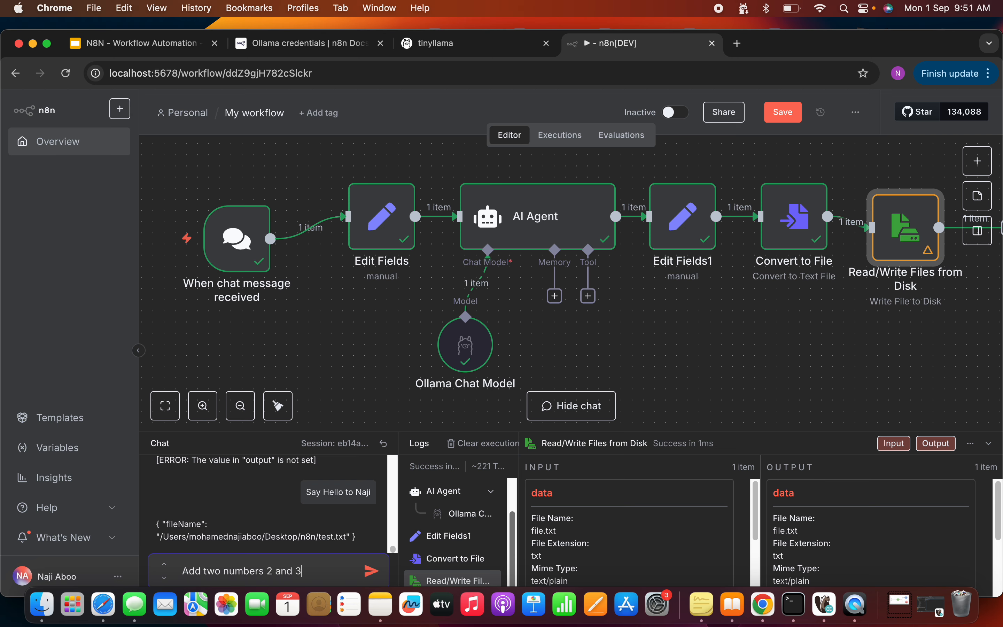
{"action": "key", "text": "Return"}
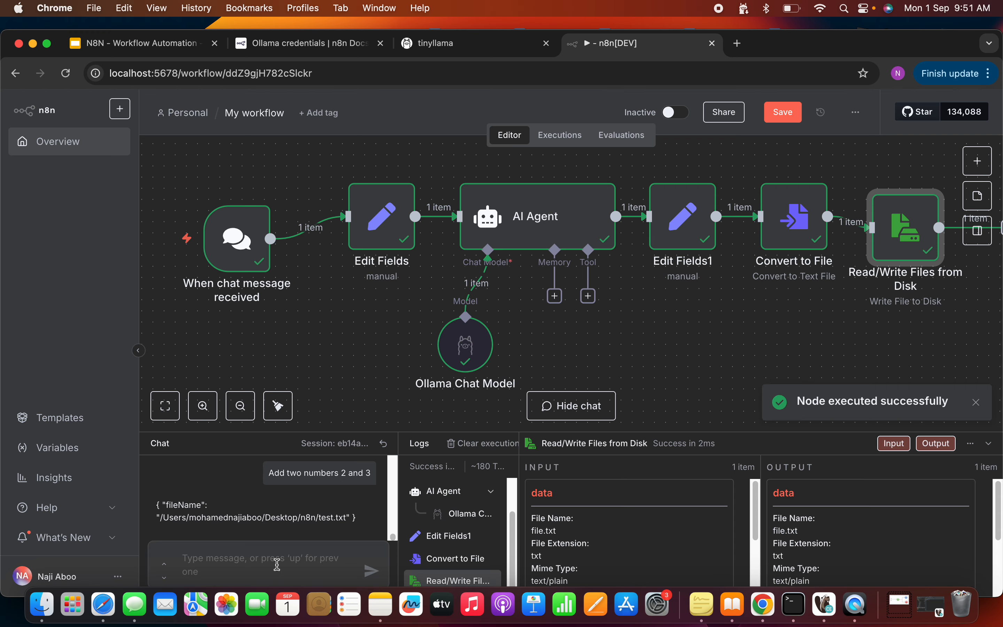
{"action": "left_click", "coordinate": [48, 597]}
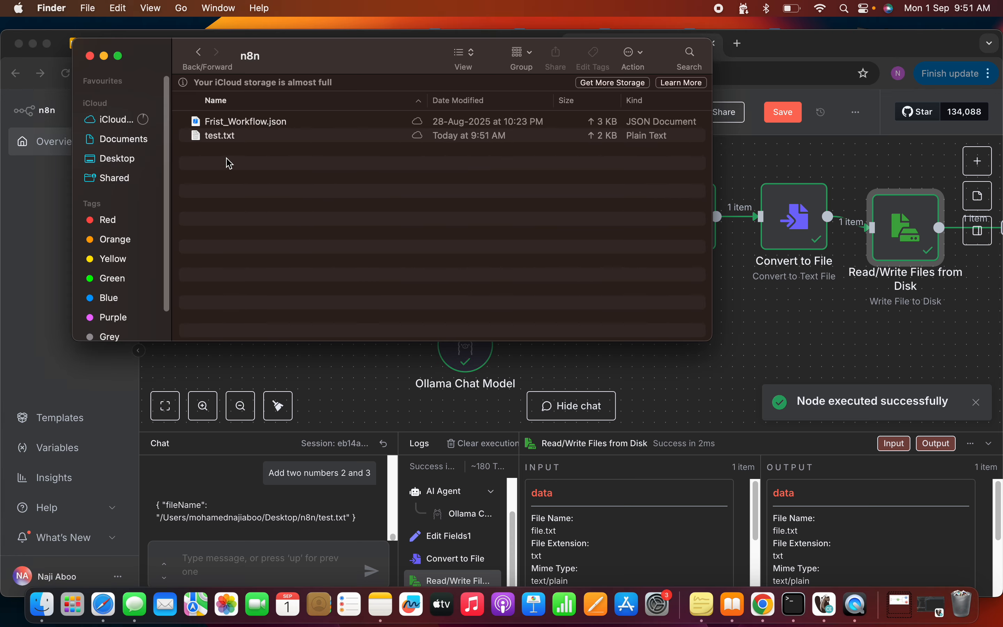
{"action": "right_click", "coordinate": [224, 138]}
{"action": "mouse_move", "coordinate": [291, 163]}
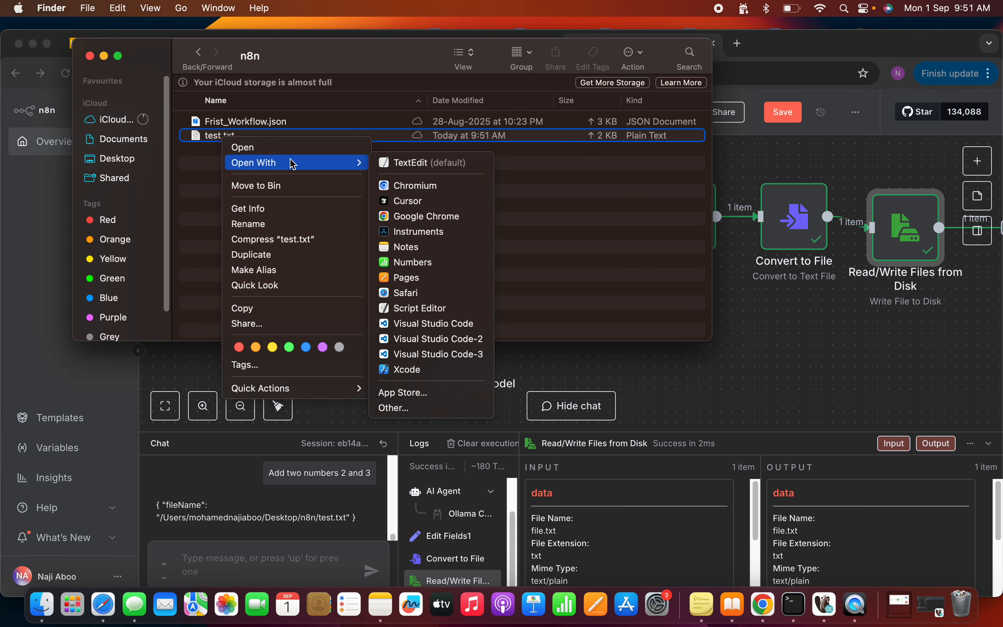
{"action": "left_click", "coordinate": [415, 168]}
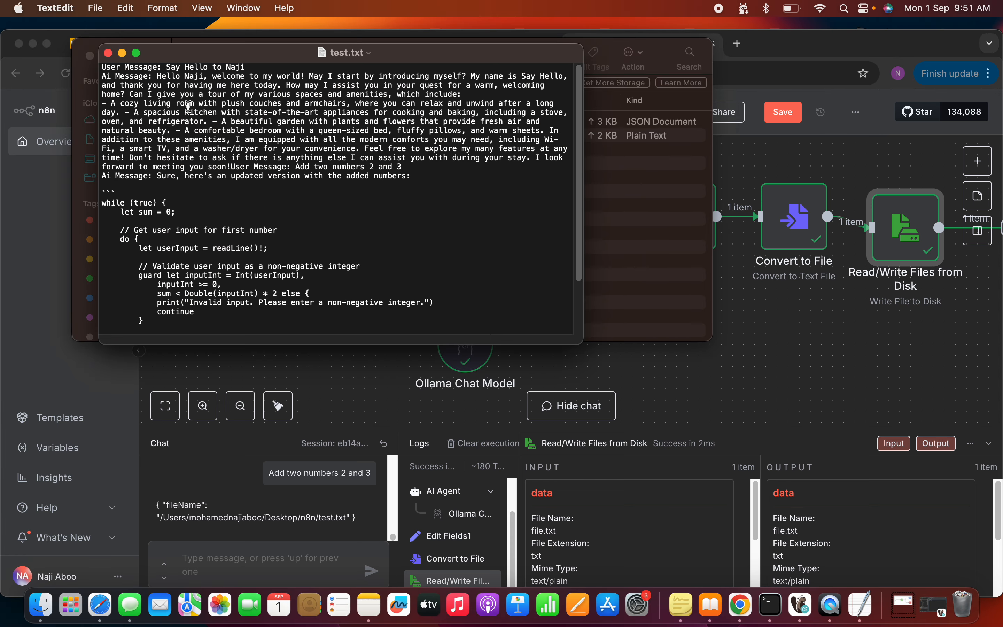
- Enlarge test.txt to full screen, examine where the second user and AI exchange starts after the first, and close the file
{"action": "left_click", "coordinate": [136, 53]}
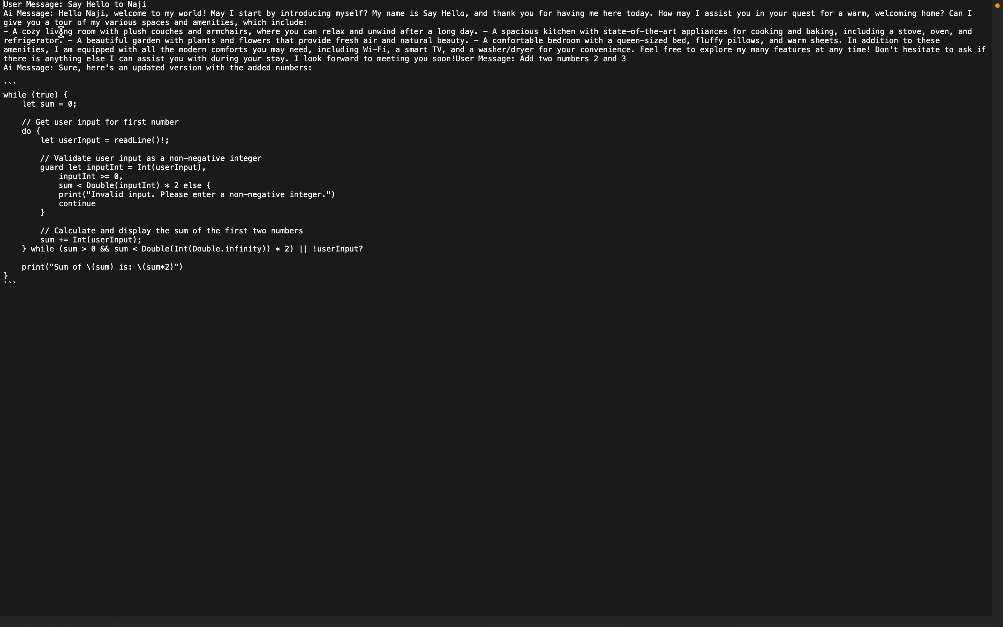
{"action": "left_click_drag", "start_coordinate": [70, 5], "coordinate": [138, 5]}
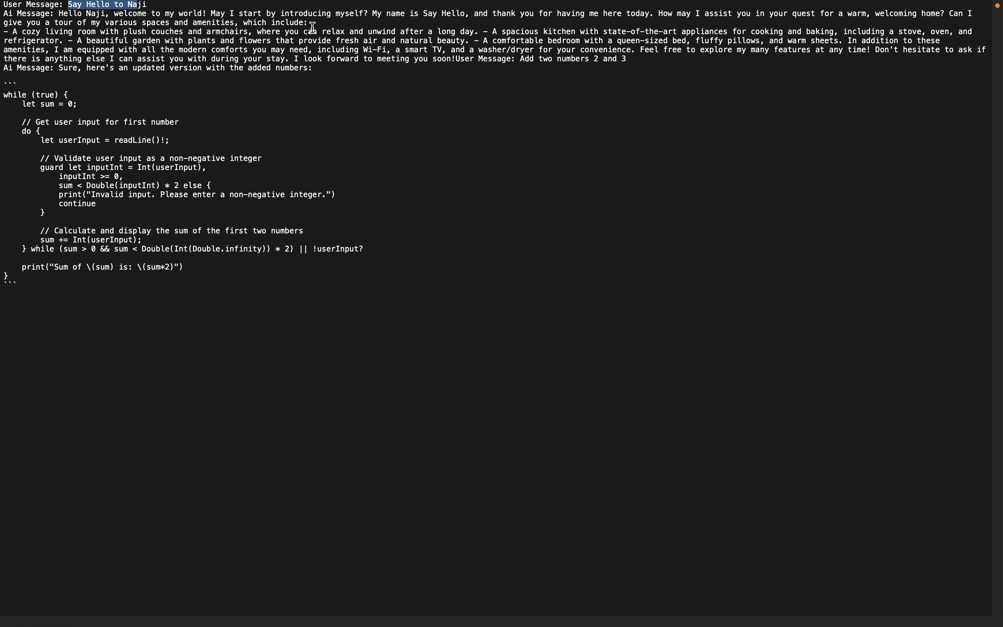
{"action": "double_click", "coordinate": [19, 68]}
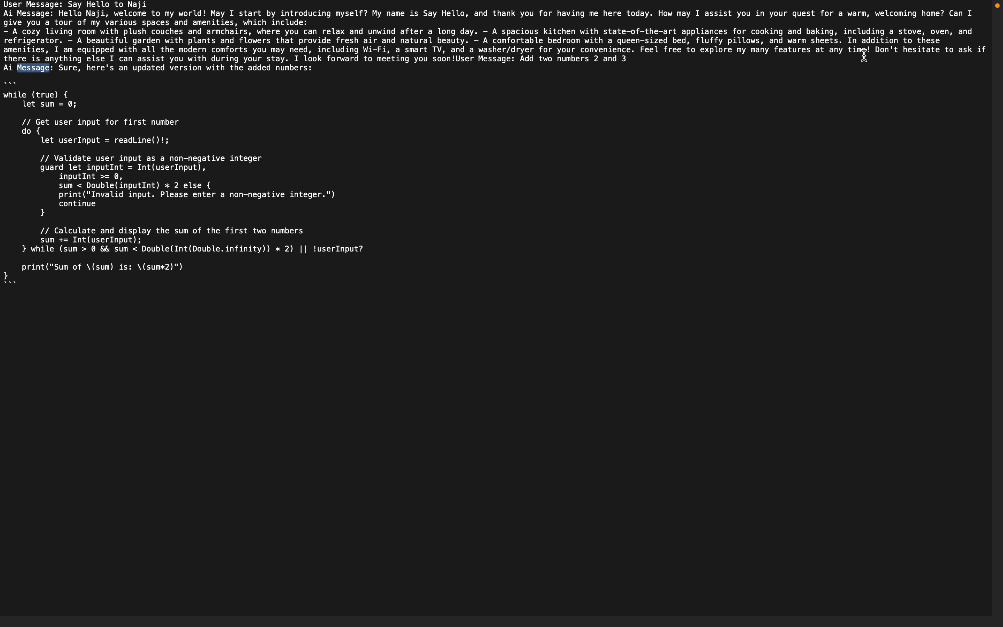
{"action": "left_click", "coordinate": [77, 56]}
{"action": "left_click_drag", "start_coordinate": [458, 56], "coordinate": [503, 58]}
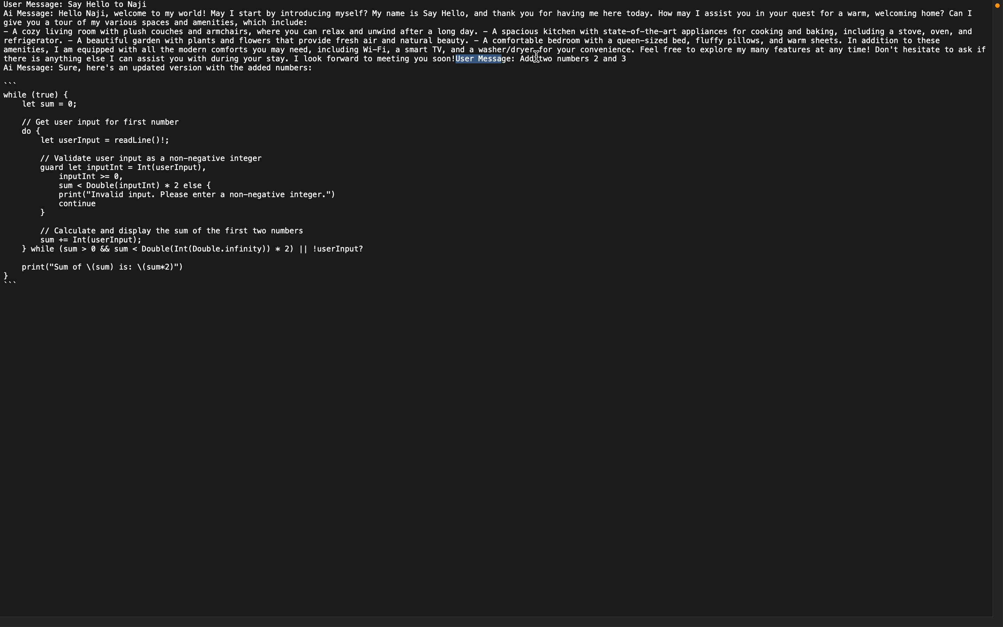
{"action": "left_click_drag", "start_coordinate": [38, 89], "coordinate": [92, 289]}
{"action": "left_click", "coordinate": [102, 296]}
{"action": "double_click", "coordinate": [41, 68]}
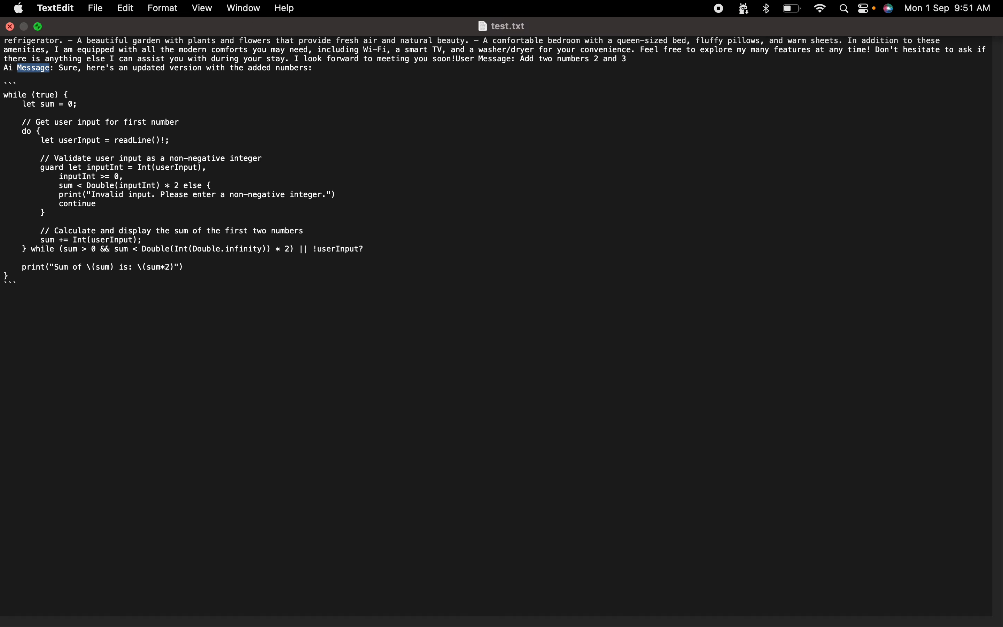
{"action": "left_click", "coordinate": [10, 24]}
- In Chrome, insert a line break before "User Message:" in Edit Fields1's chatInput value, execute the node, and return to the canvas
{"action": "left_click", "coordinate": [764, 331]}
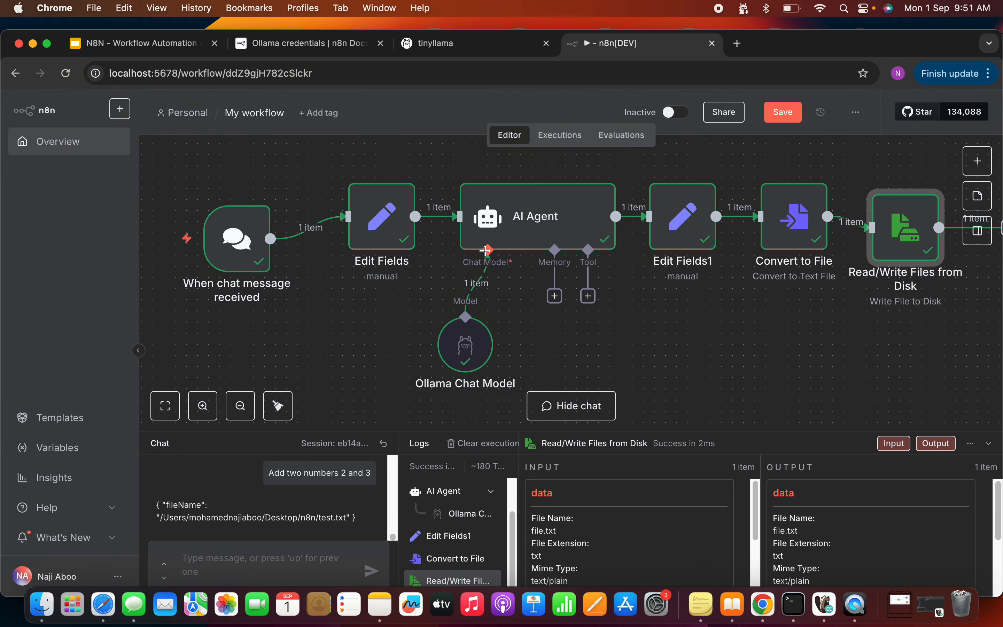
{"action": "double_click", "coordinate": [684, 231]}
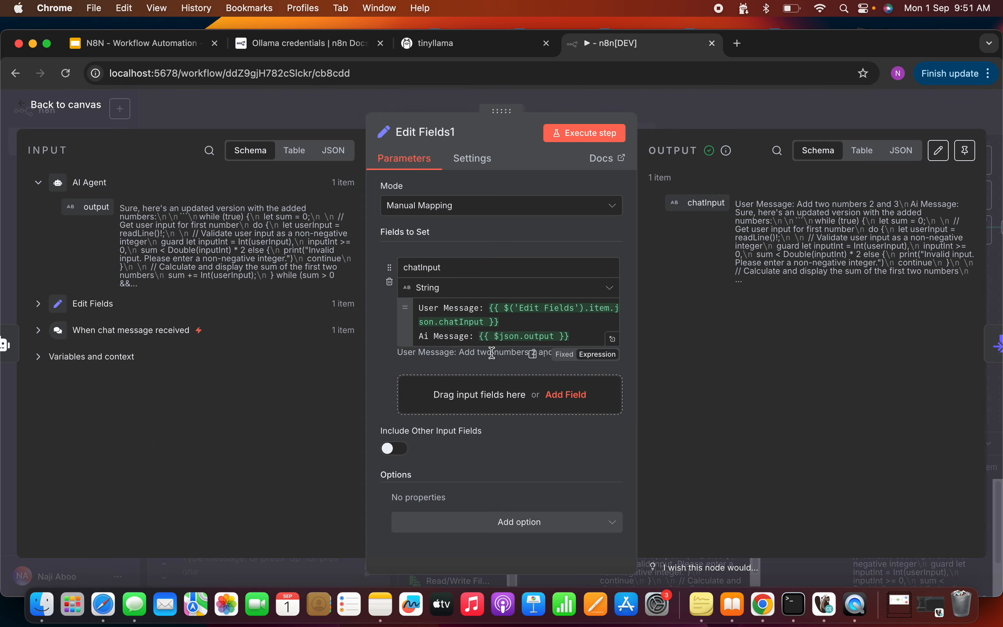
{"action": "left_click", "coordinate": [537, 320]}
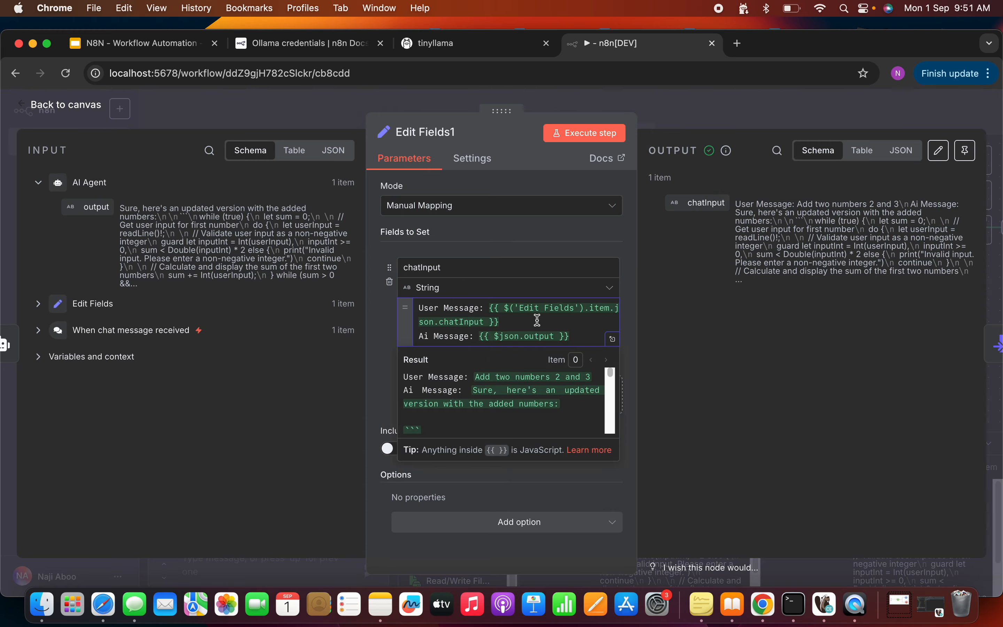
{"action": "key", "text": "Return"}
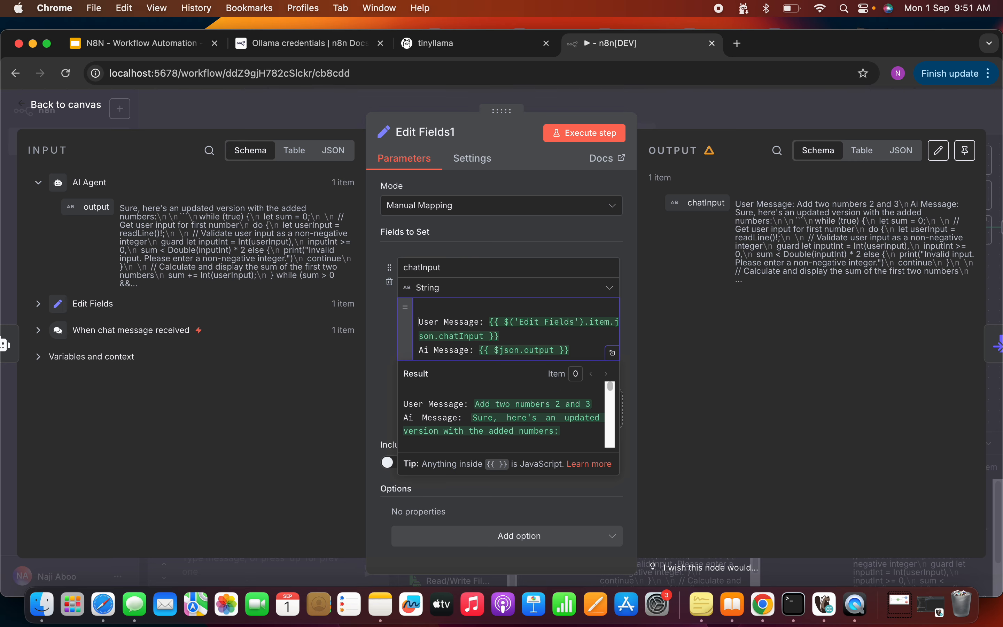
{"action": "left_click", "coordinate": [585, 132]}
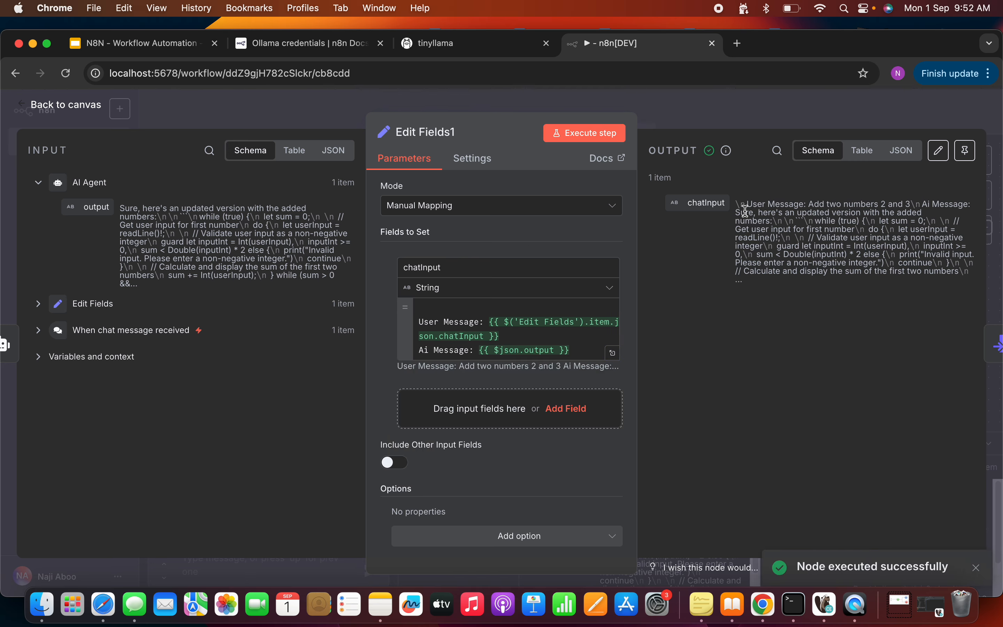
{"action": "left_click", "coordinate": [69, 109]}
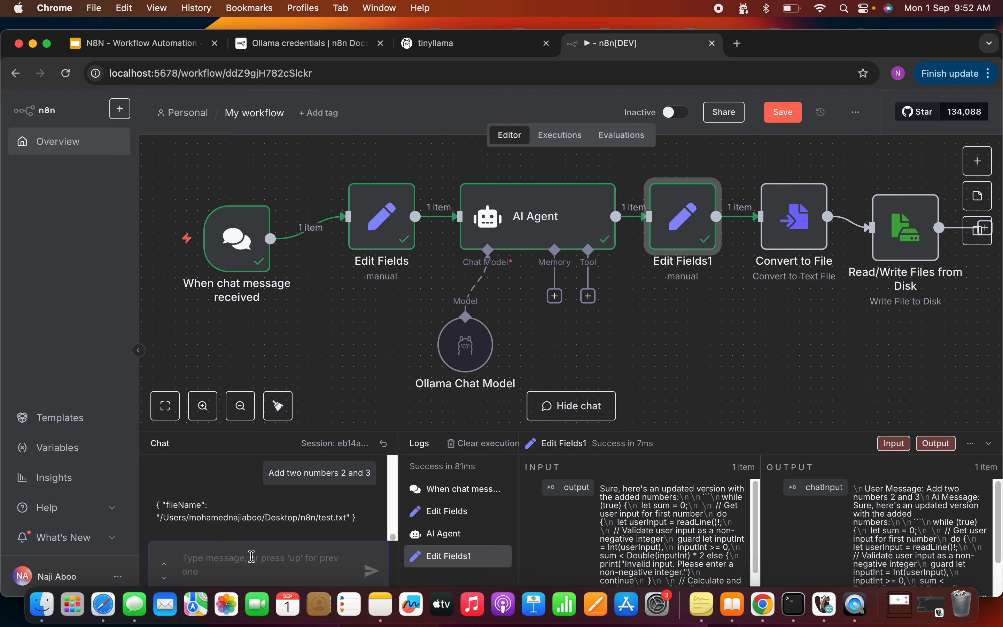
- Run the workflow again by sending the chat message "Multiply 5 * 0"
{"action": "type", "text": "Add"}
{"action": "key", "text": "BackSpace"}
{"action": "key", "text": "BackSpace"}
{"action": "key", "text": "BackSpace"}
{"action": "type", "text": "Multiply 5 *"}
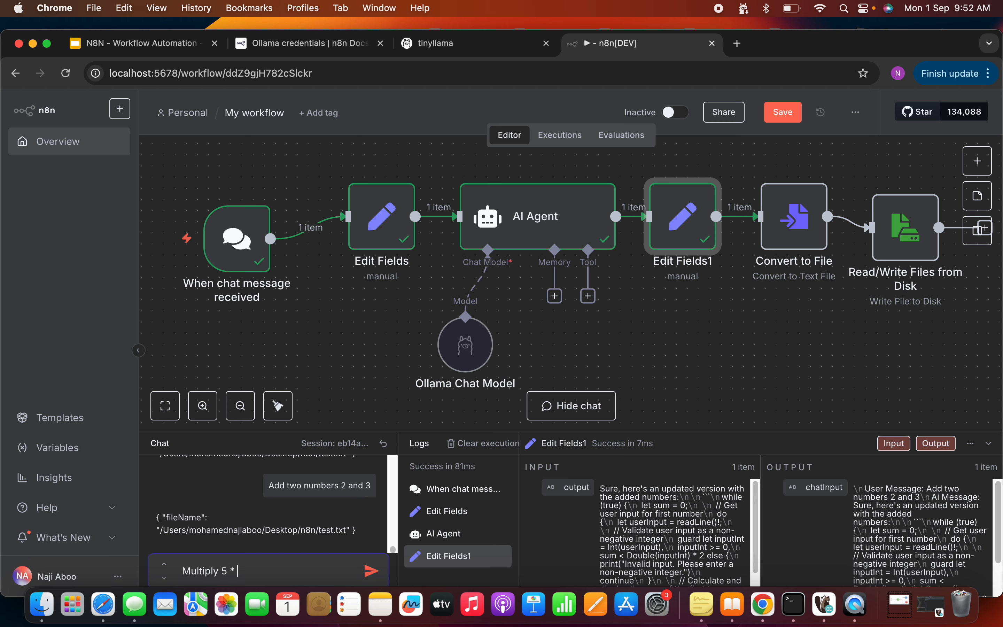
{"action": "key", "text": "Return"}
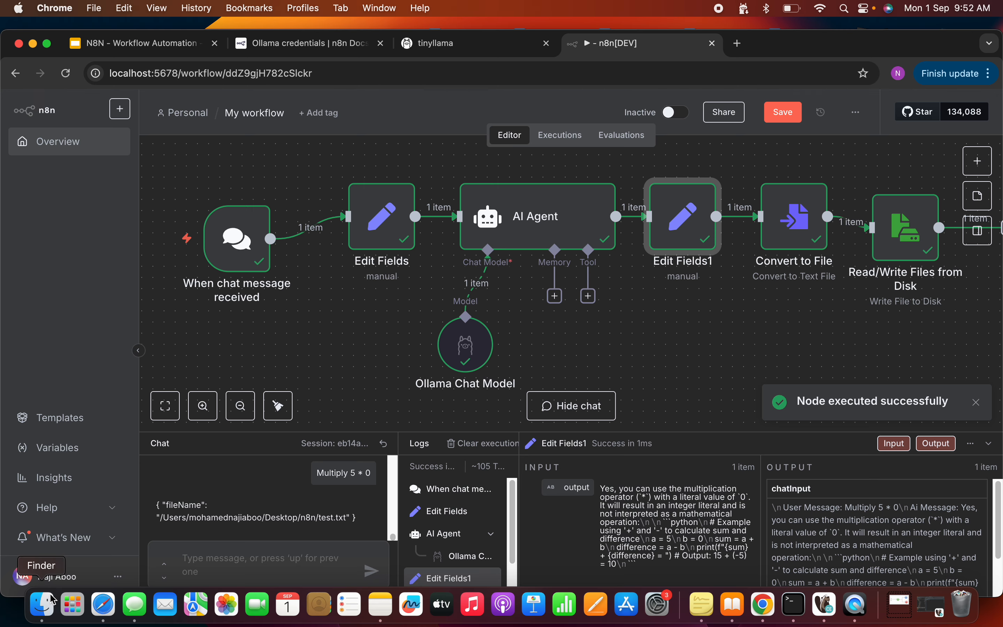
- Open test.txt from Finder in TextEdit at full screen and examine the appended multiplication message and AI response
{"action": "left_click", "coordinate": [41, 606]}
{"action": "right_click", "coordinate": [231, 138]}
{"action": "mouse_move", "coordinate": [304, 161]}
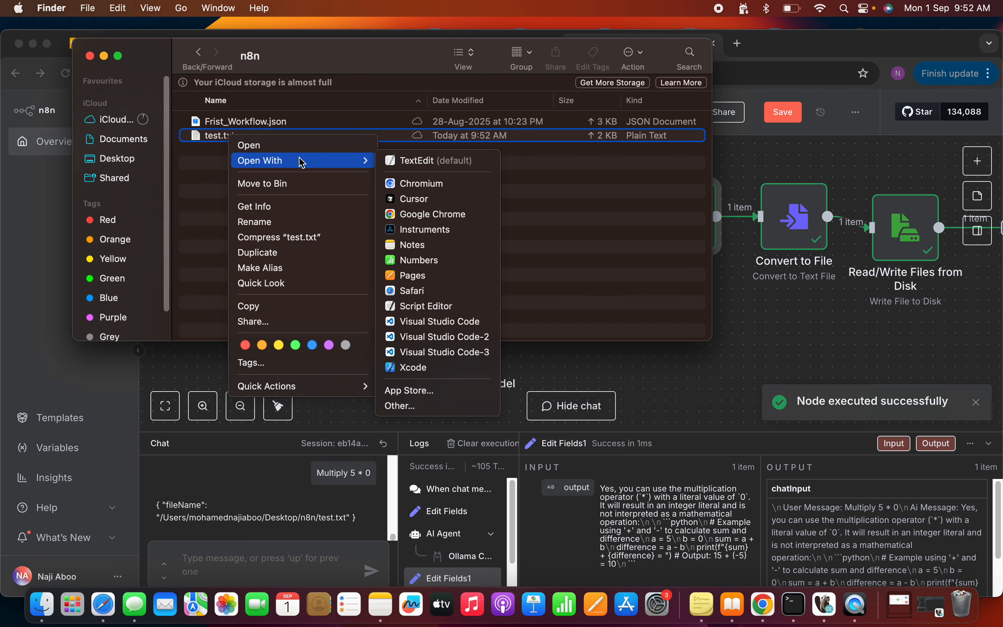
{"action": "left_click", "coordinate": [434, 162]}
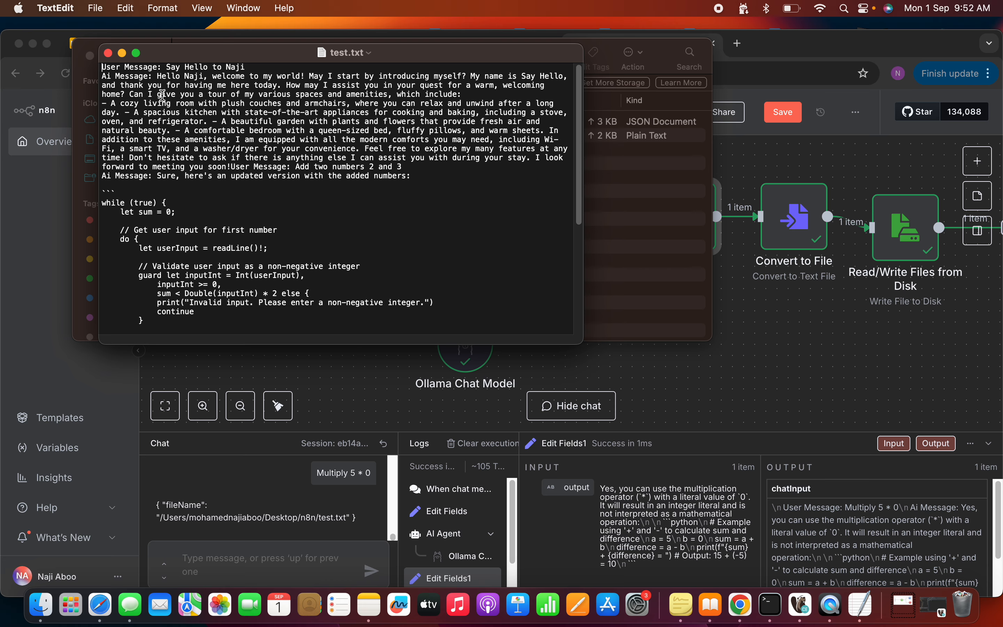
{"action": "left_click", "coordinate": [136, 52]}
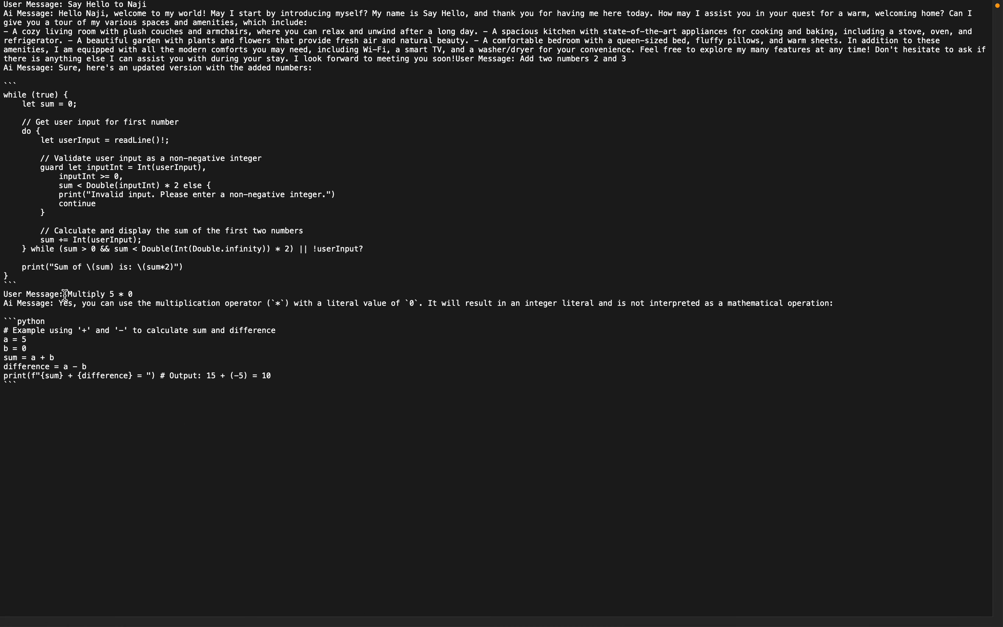
{"action": "left_click_drag", "start_coordinate": [68, 294], "coordinate": [135, 297]}
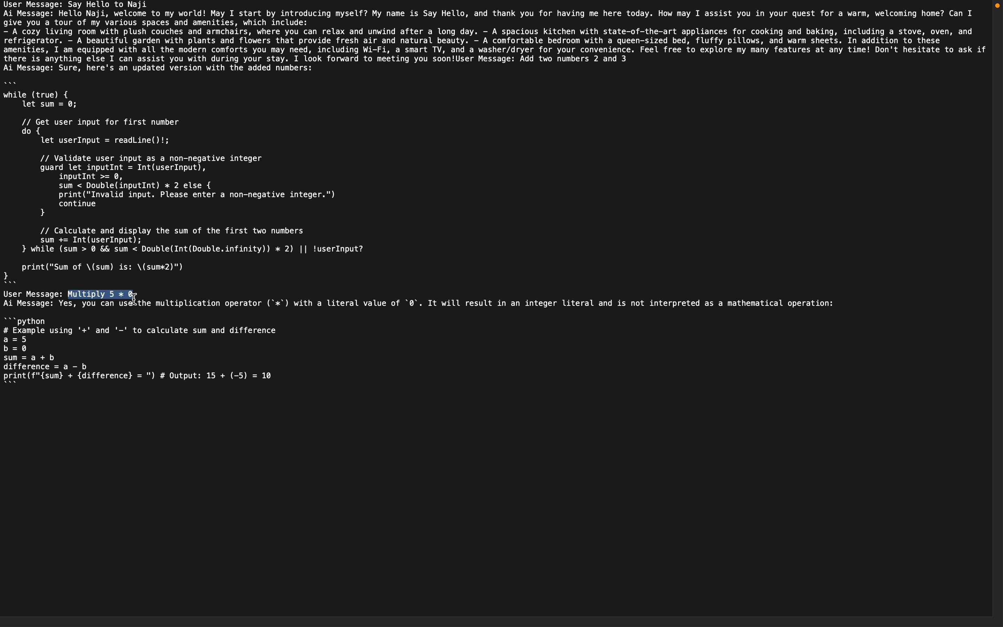
{"action": "left_click", "coordinate": [65, 314]}
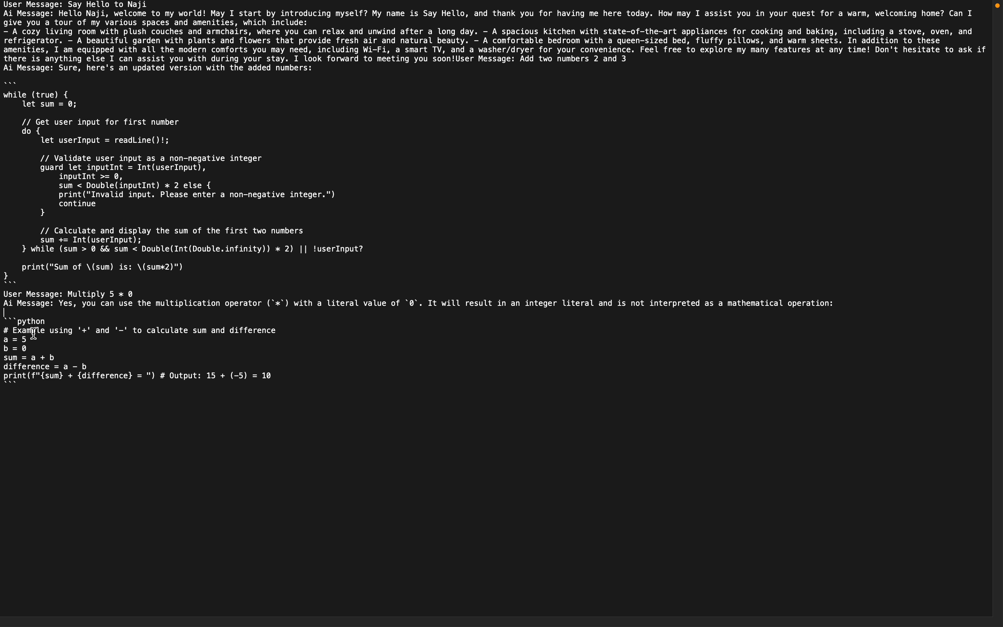
{"action": "left_click_drag", "start_coordinate": [277, 386], "coordinate": [37, 321]}
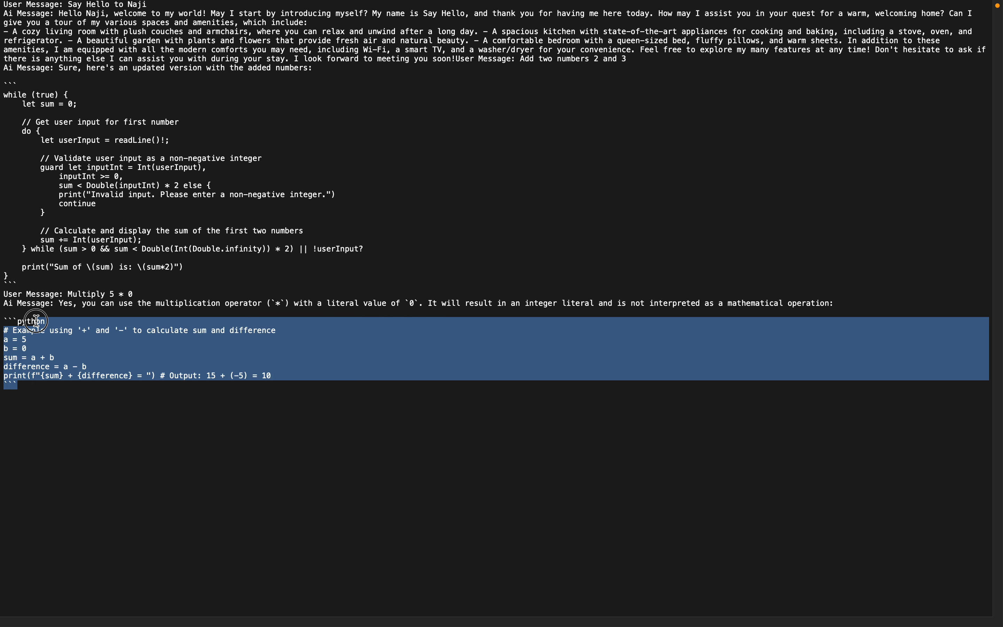
{"action": "left_click", "coordinate": [37, 322]}
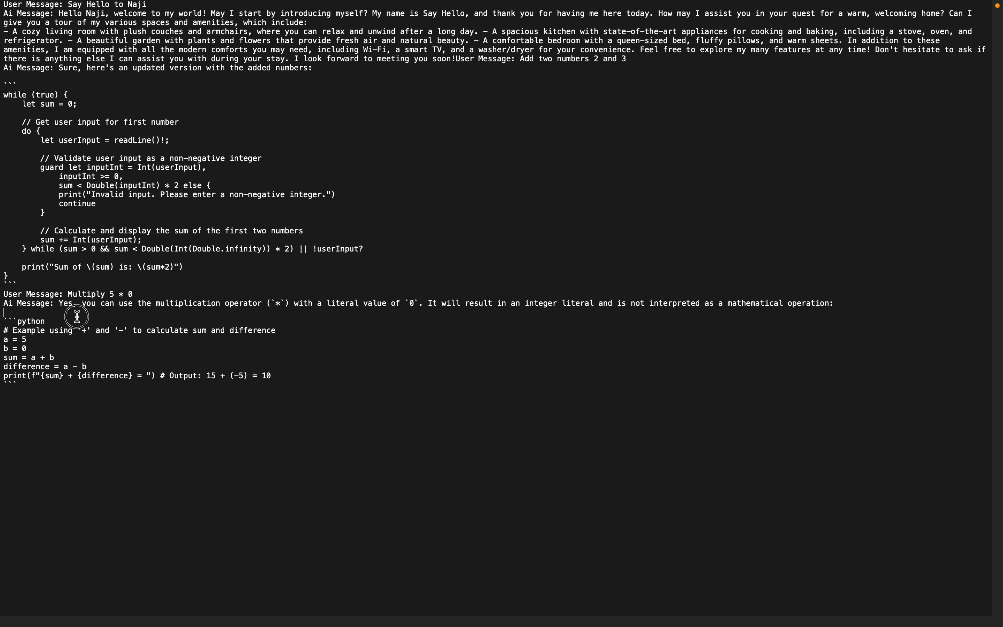
{"action": "left_click_drag", "start_coordinate": [60, 304], "coordinate": [273, 385]}
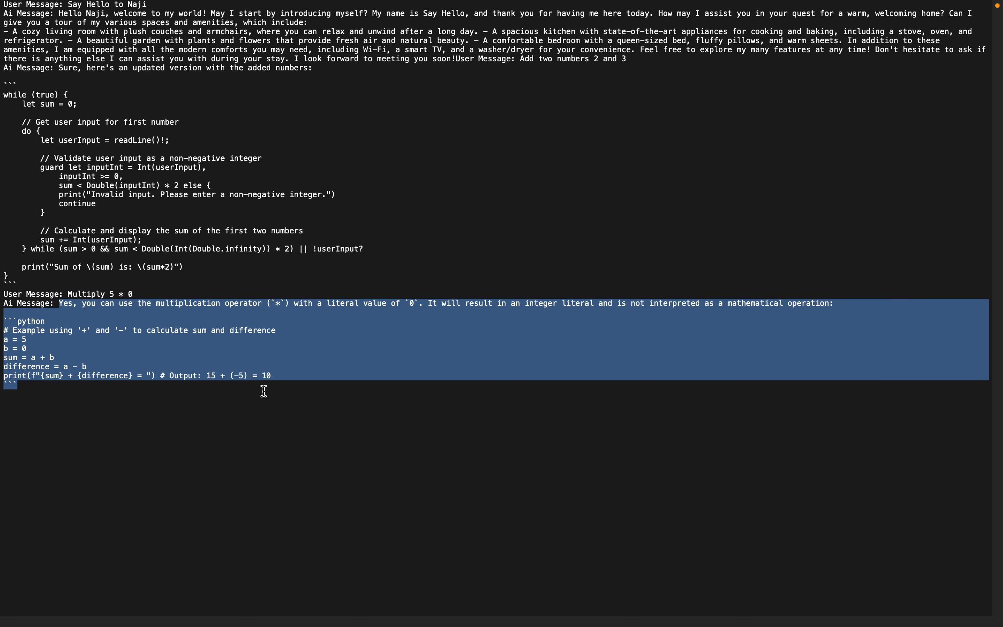
{"action": "left_click", "coordinate": [195, 400]}
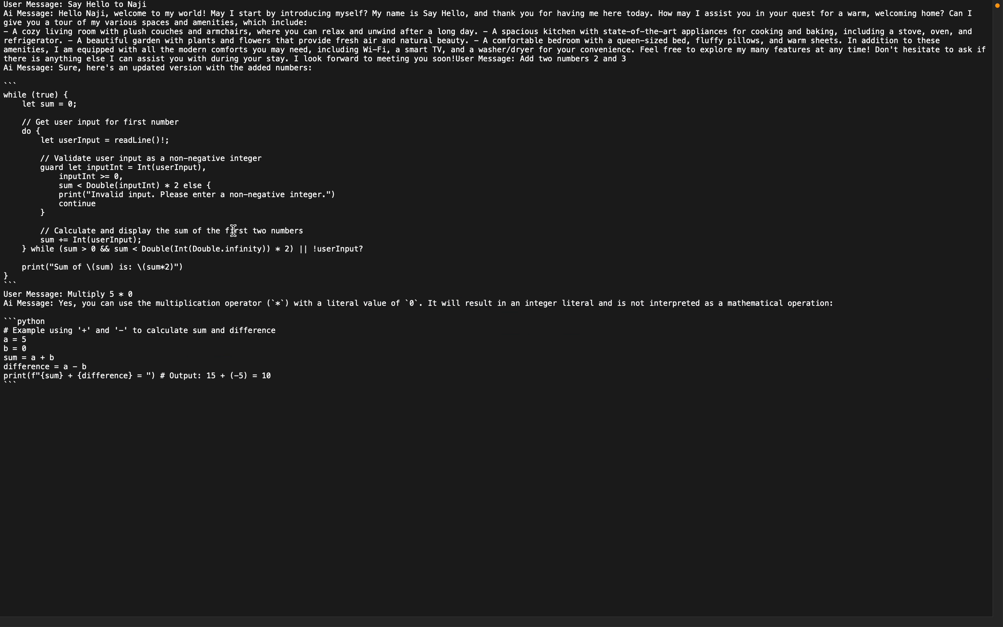
- Close test.txt and return to the n8n workflow in Chrome, showing the browser in full screen
{"action": "mouse_move", "coordinate": [315, 3]}
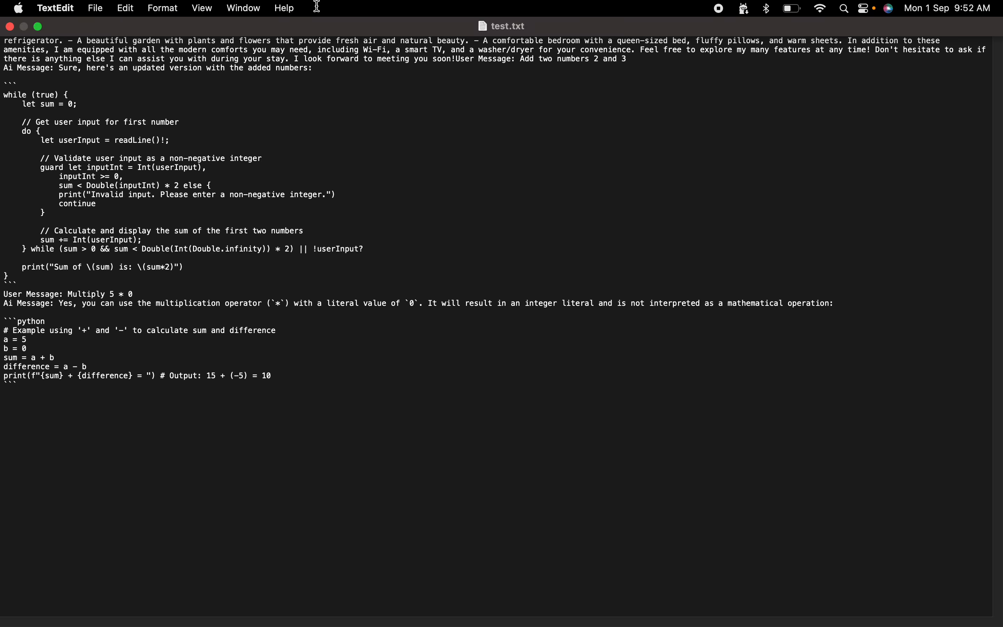
{"action": "left_click", "coordinate": [11, 27]}
{"action": "left_click", "coordinate": [671, 366]}
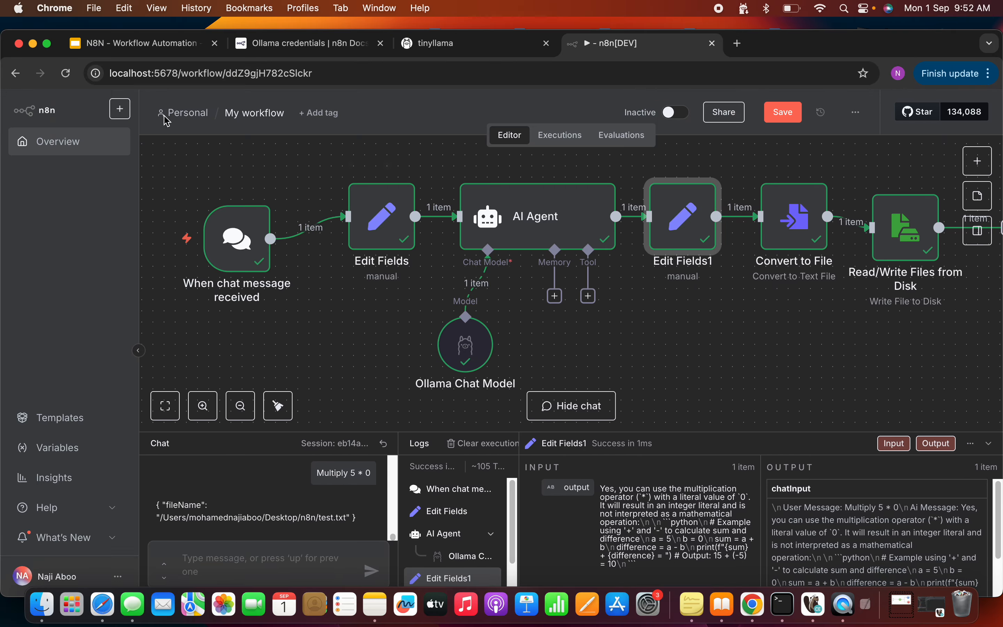
{"action": "left_click", "coordinate": [47, 43]}
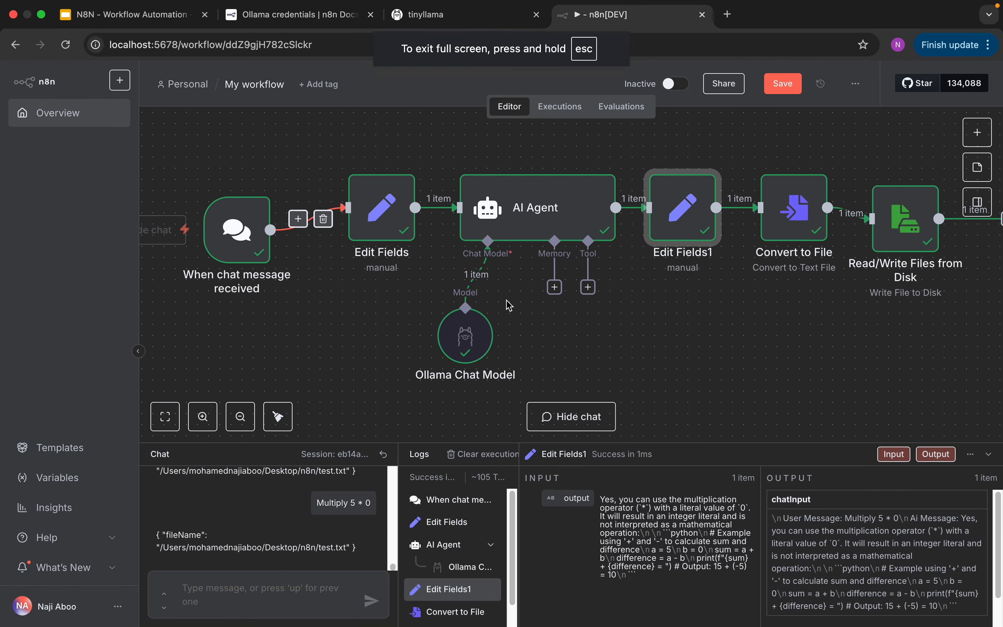